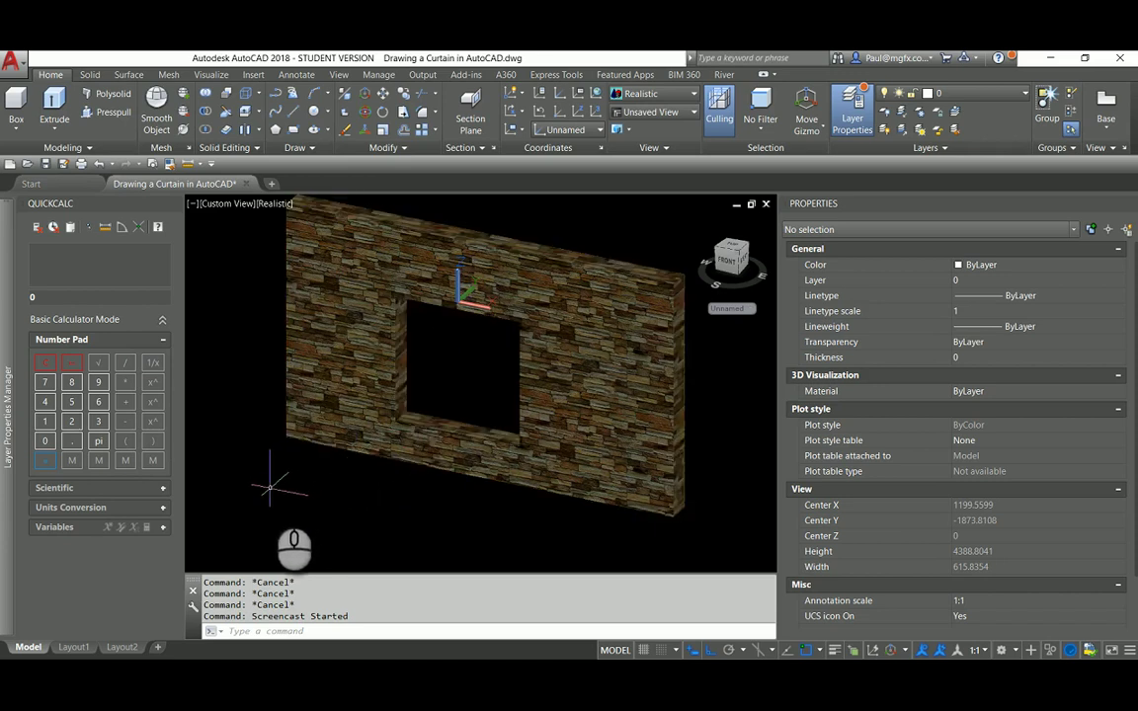
# Examine the stone wall, its window opening and the curtain outlines beside it
pyautogui.scroll(-2, 286, 503)
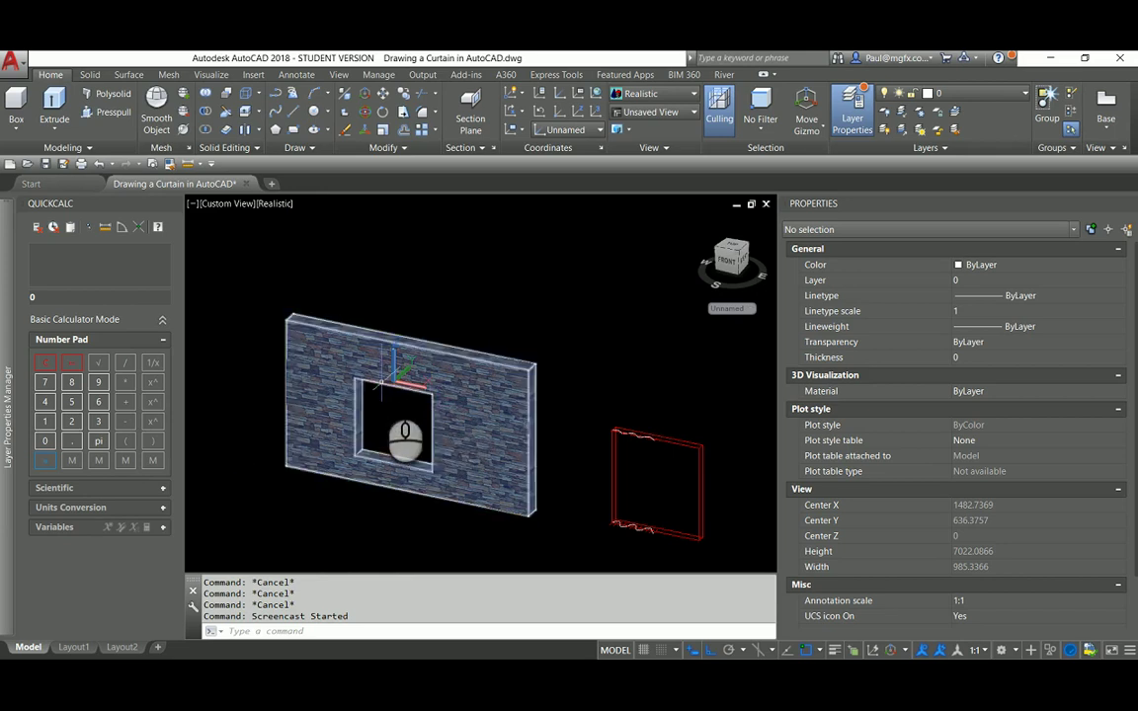
pyautogui.scroll(4, 411, 405)
pyautogui.scroll(-3, 412, 405)
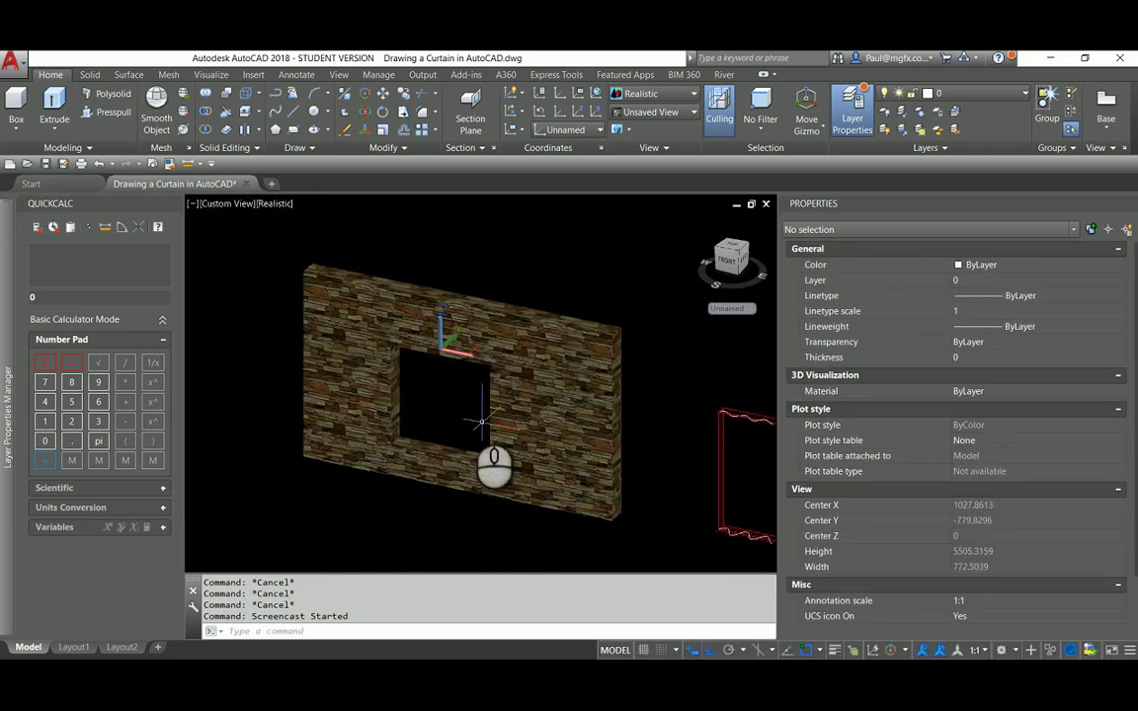
pyautogui.scroll(-1, 439, 376)
pyautogui.scroll(5, 363, 325)
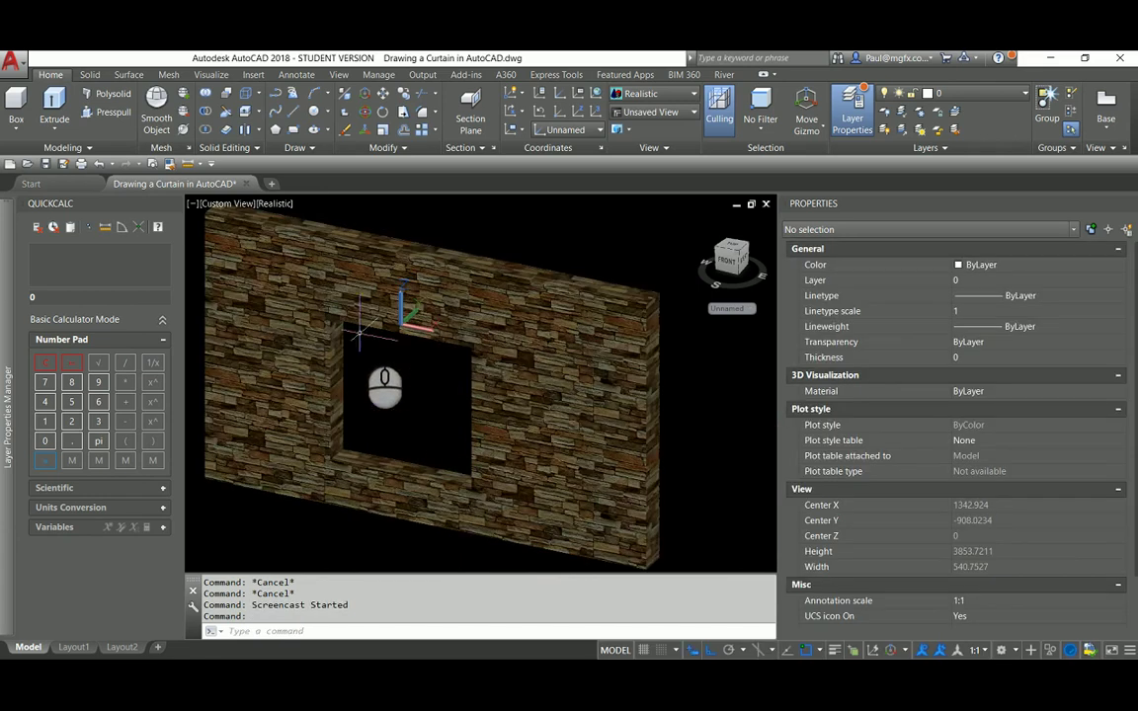
pyautogui.scroll(3, 341, 314)
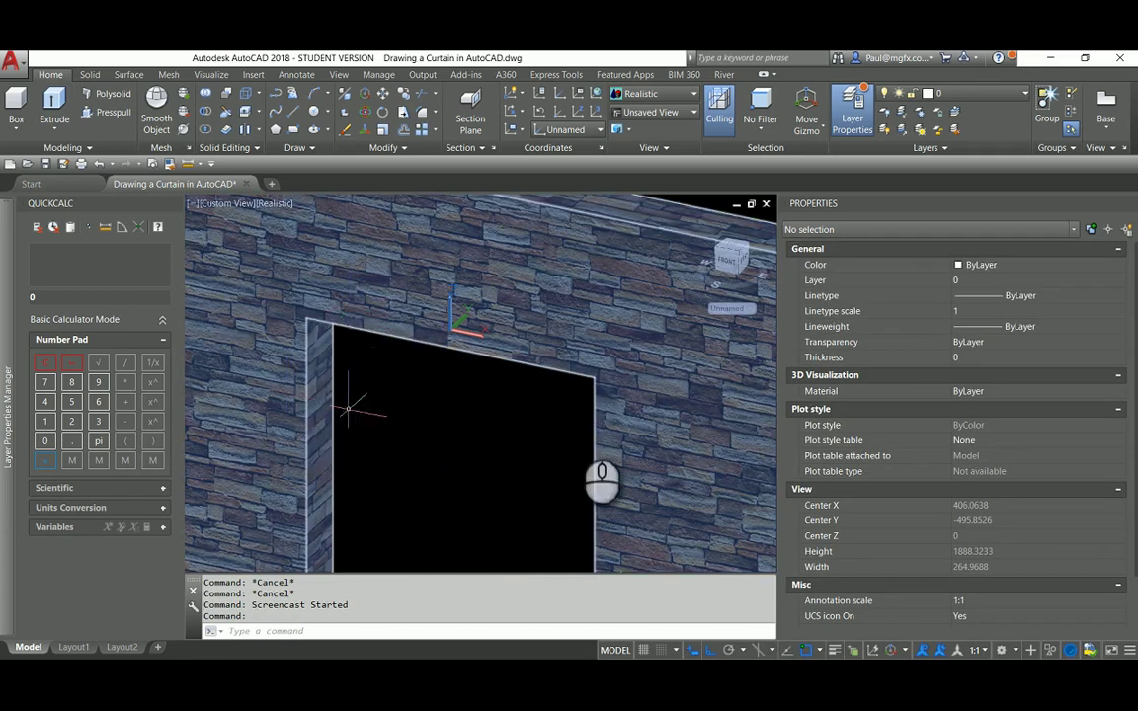
pyautogui.scroll(-5, 534, 353)
pyautogui.scroll(3, 513, 404)
pyautogui.scroll(-3, 494, 376)
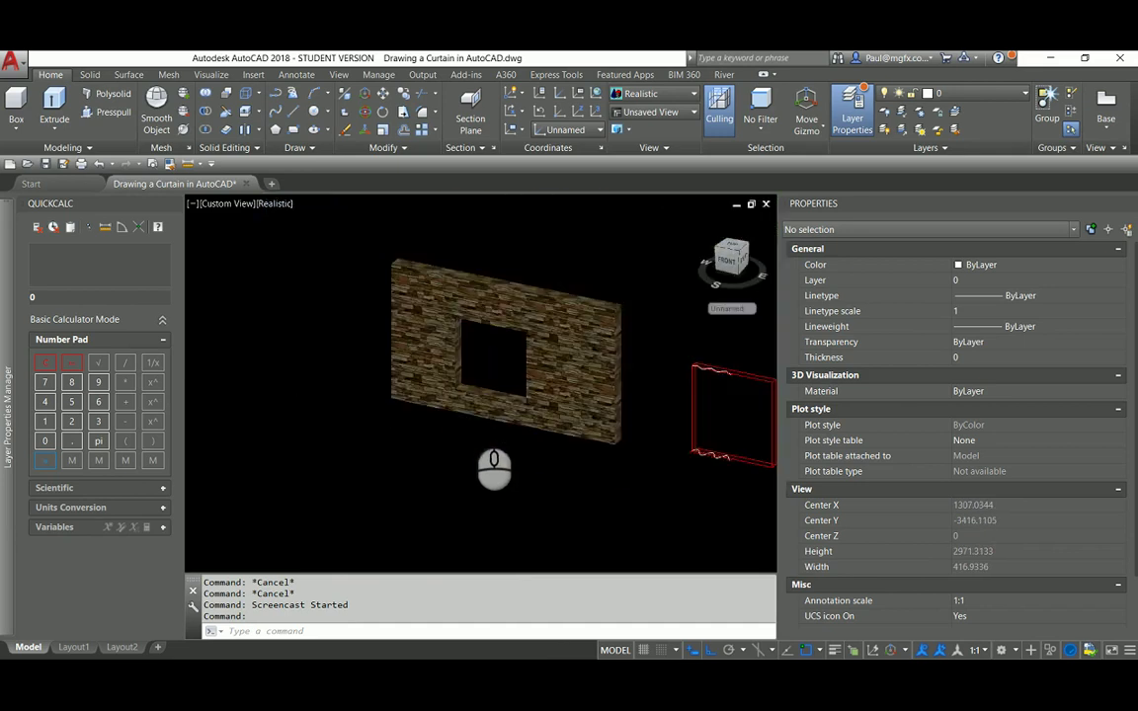
pyautogui.scroll(5, 477, 333)
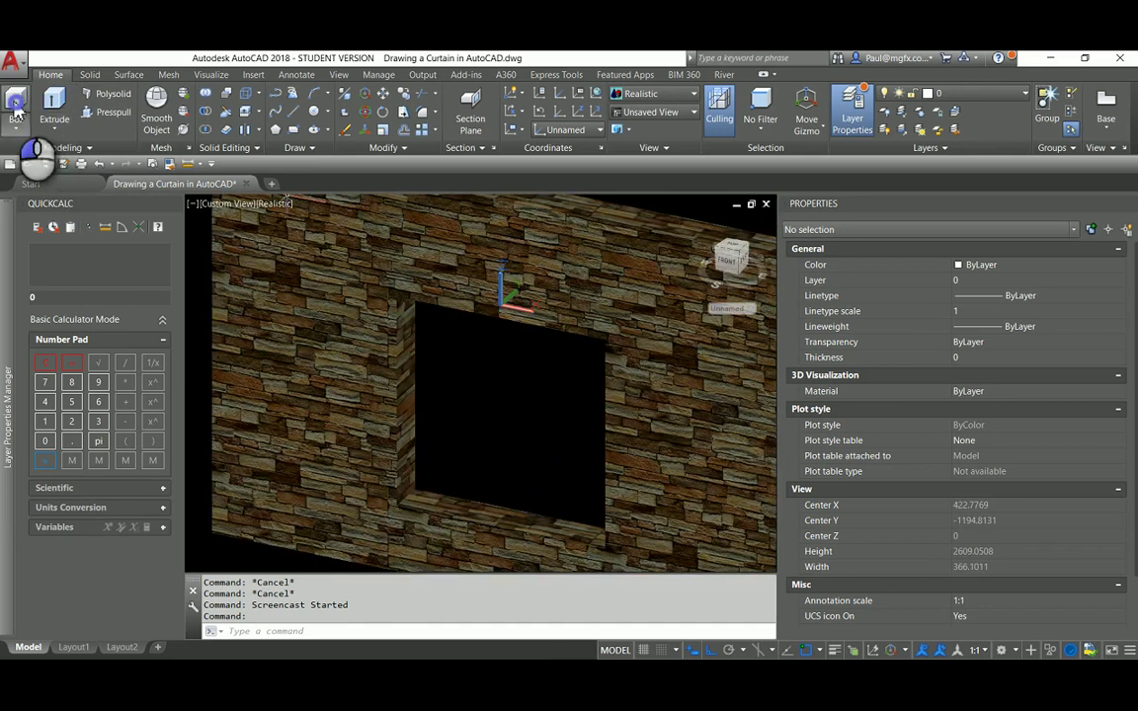
# Create a box from the window opening's upper-left front corner to a point offset @0,-150,0 from its lower-right front corner
pyautogui.click(16, 107)
pyautogui.scroll(3, 385, 293)
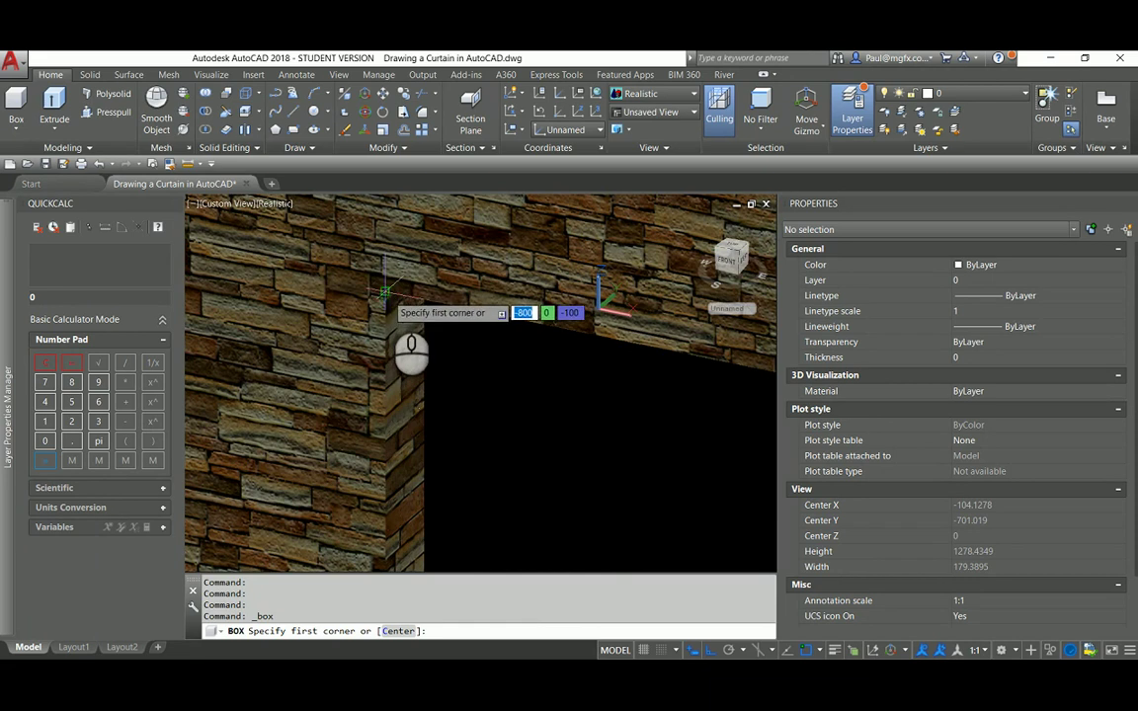
pyautogui.click(385, 293)
pyautogui.scroll(-5, 375, 286)
pyautogui.scroll(7, 422, 360)
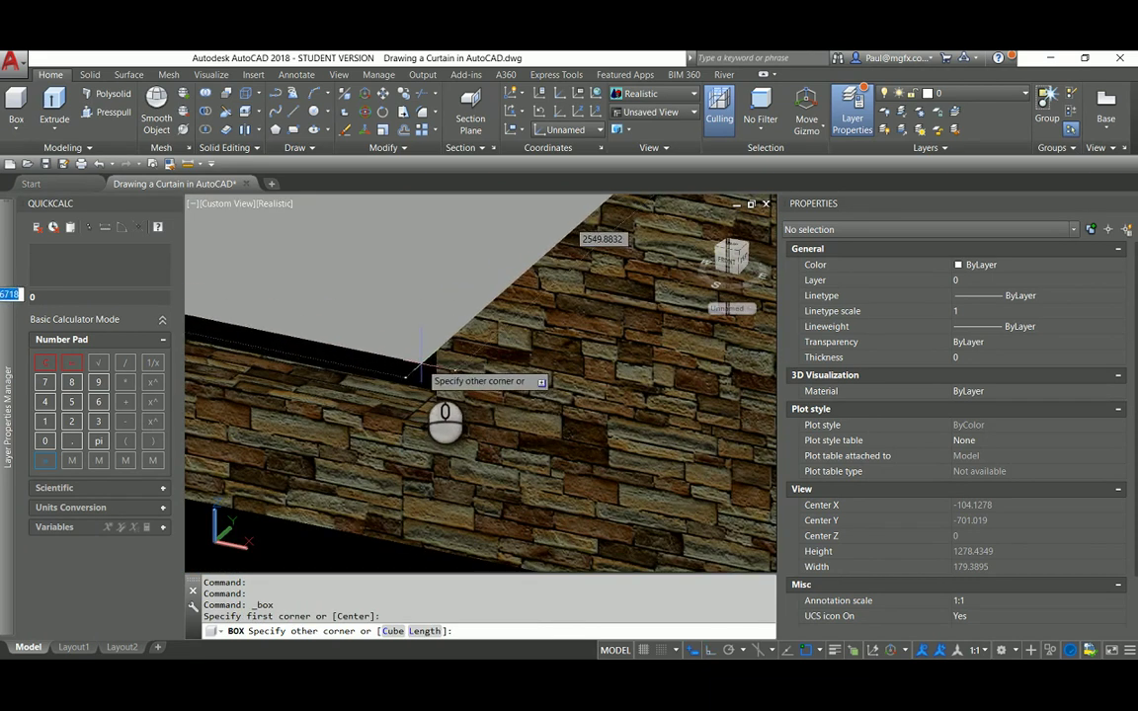
pyautogui.keyDown('shift'); pyautogui.rightClick(422, 367); pyautogui.keyUp('shift')
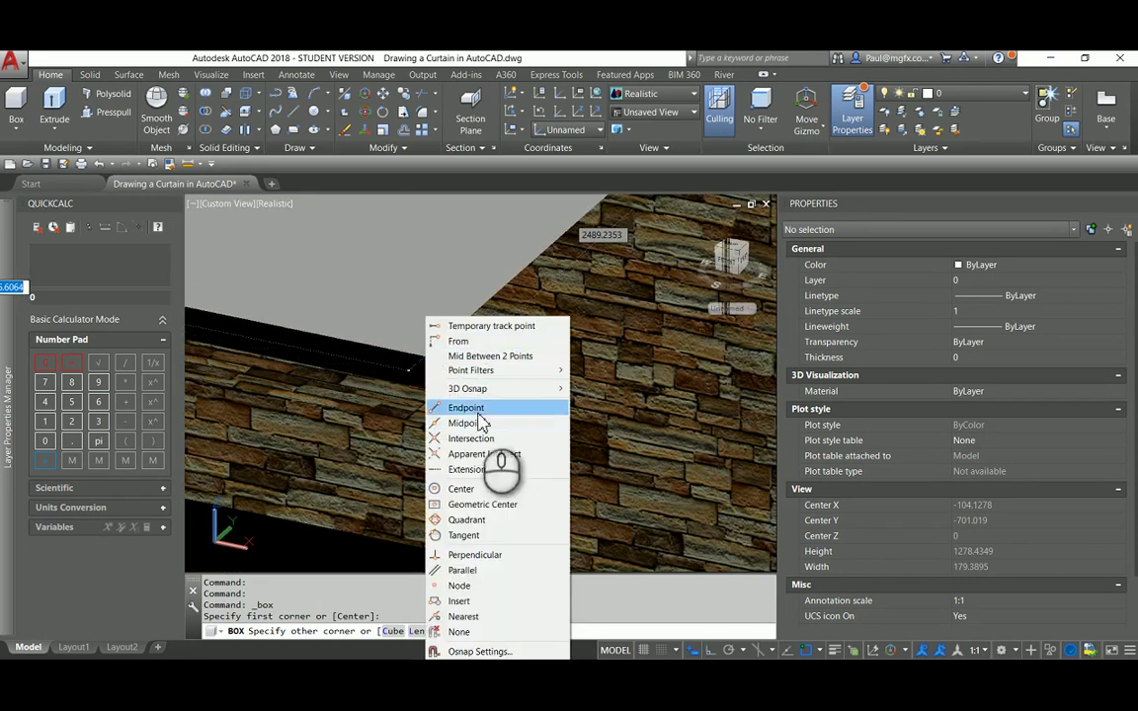
pyautogui.click(459, 341)
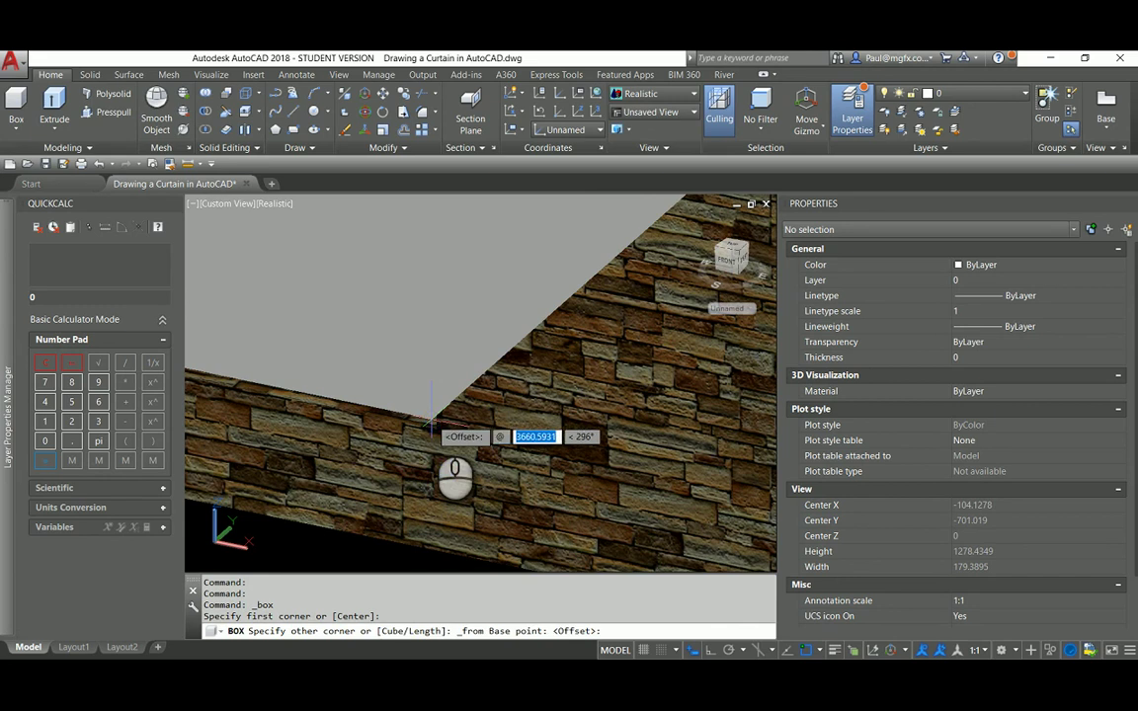
pyautogui.write(',')
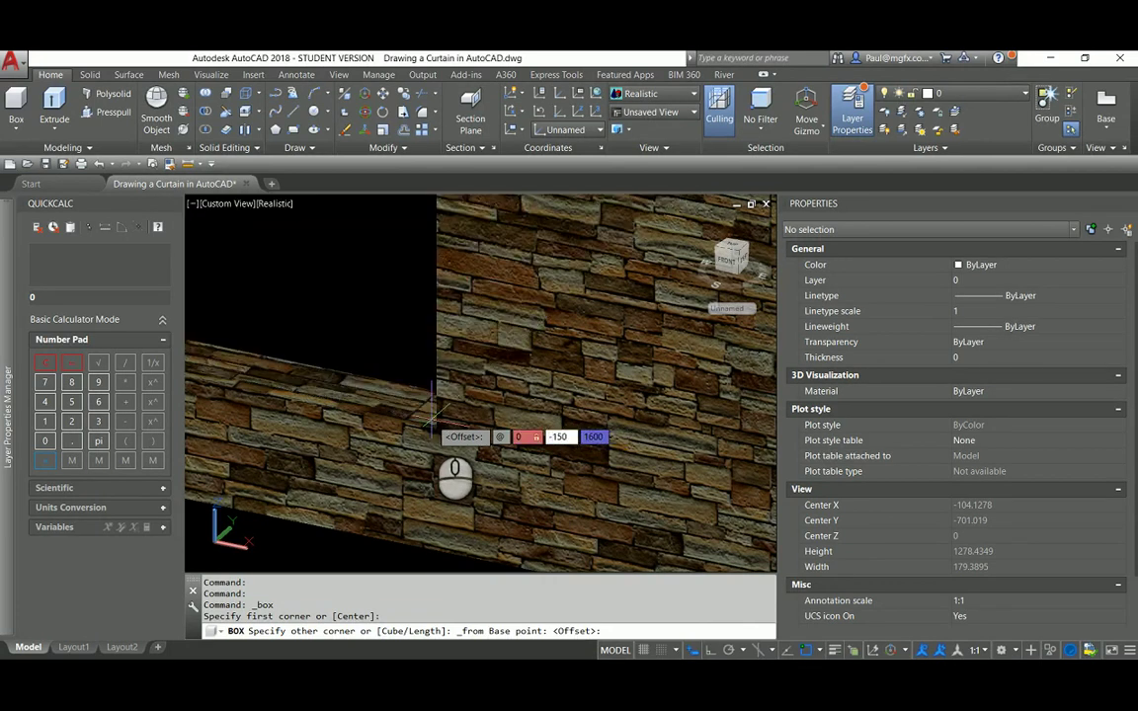
pyautogui.press('Return')
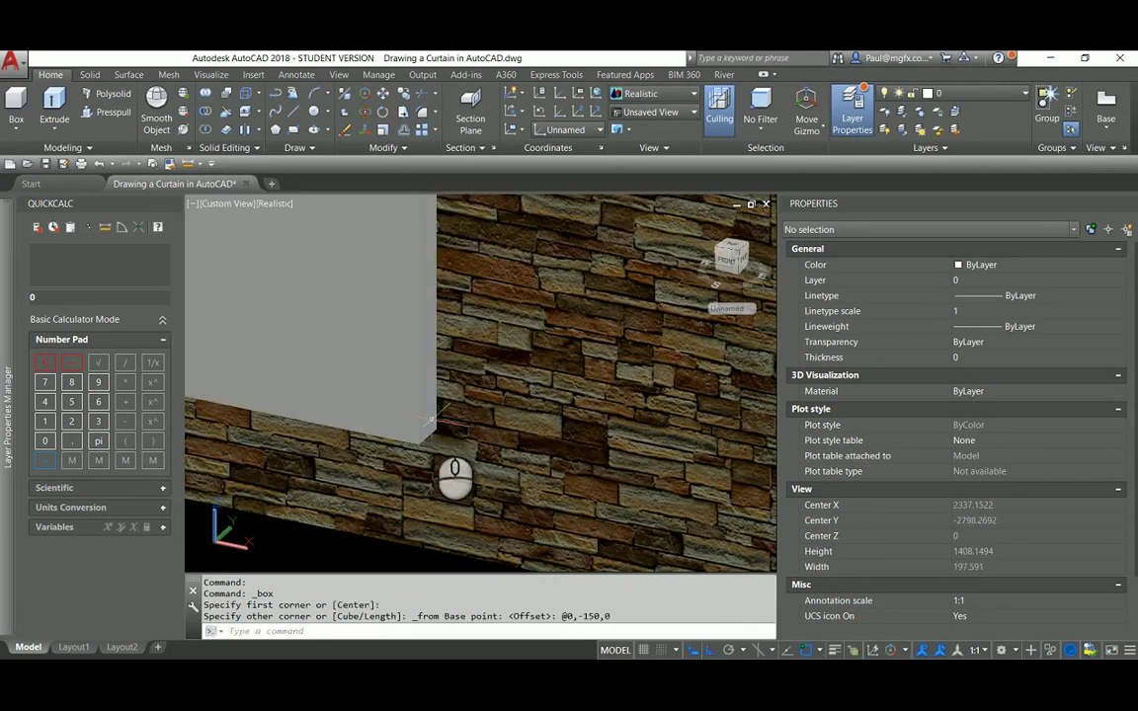
# Extrude the top face of the box over the window by 100 with a taper angle of 0
pyautogui.scroll(-5, 430, 346)
pyautogui.keyDown('shift'); pyautogui.moveTo(494, 345); pyautogui.dragTo(546, 337, button='middle'); pyautogui.keyUp('shift')
pyautogui.scroll(-5, 538, 337)
pyautogui.scroll(3, 500, 313)
pyautogui.scroll(5, 589, 336)
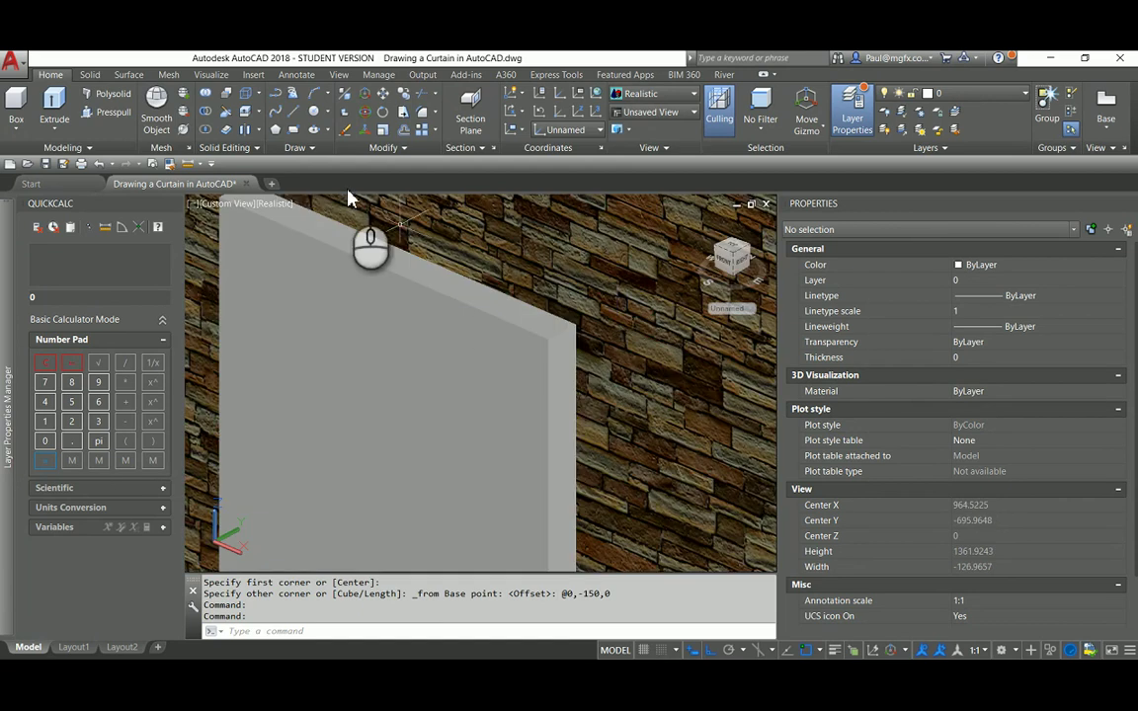
pyautogui.click(246, 115)
pyautogui.scroll(4, 578, 325)
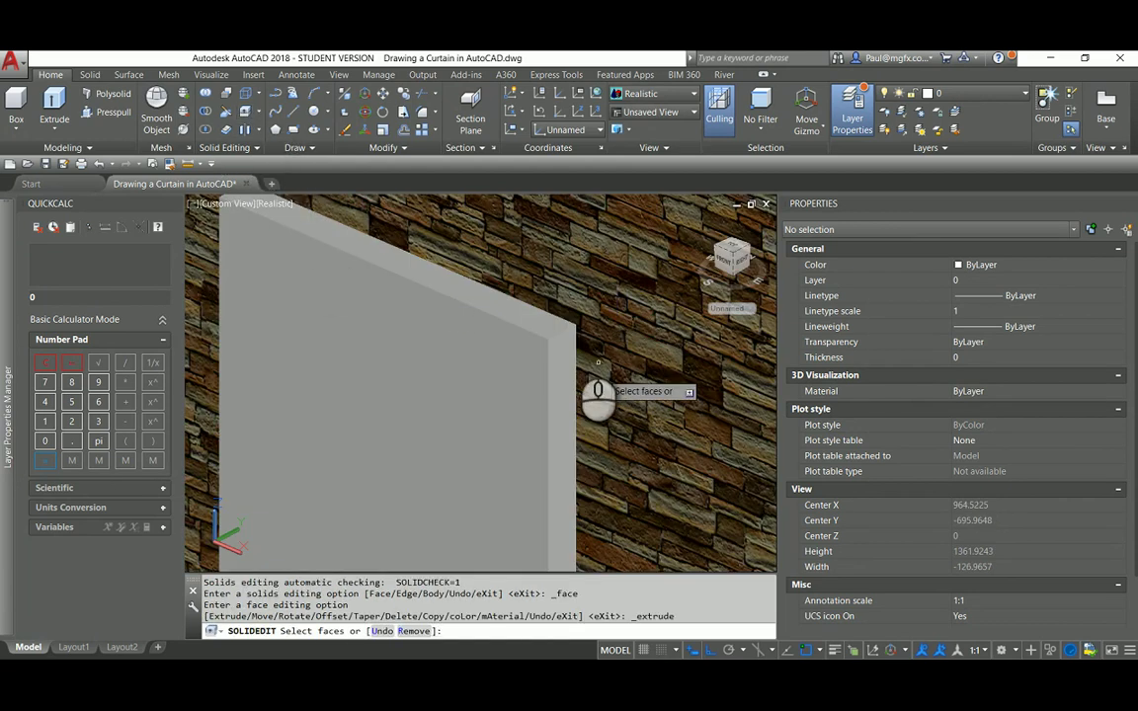
pyautogui.click(534, 324)
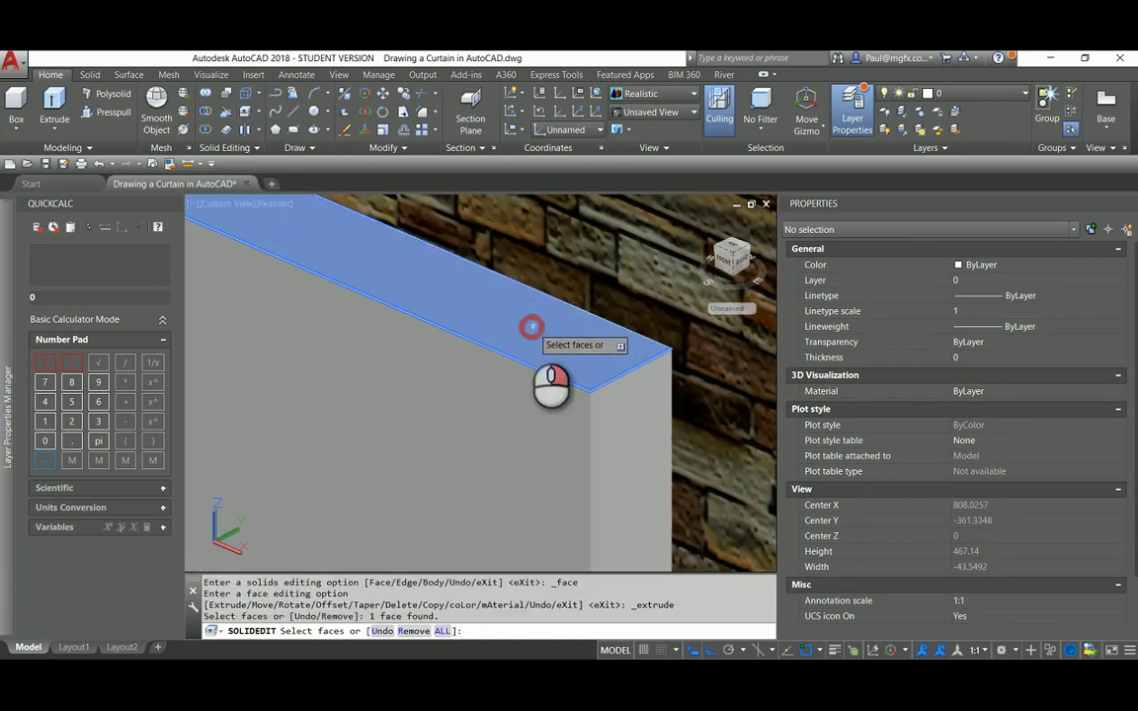
pyautogui.rightClick(531, 326)
pyautogui.press('Return')
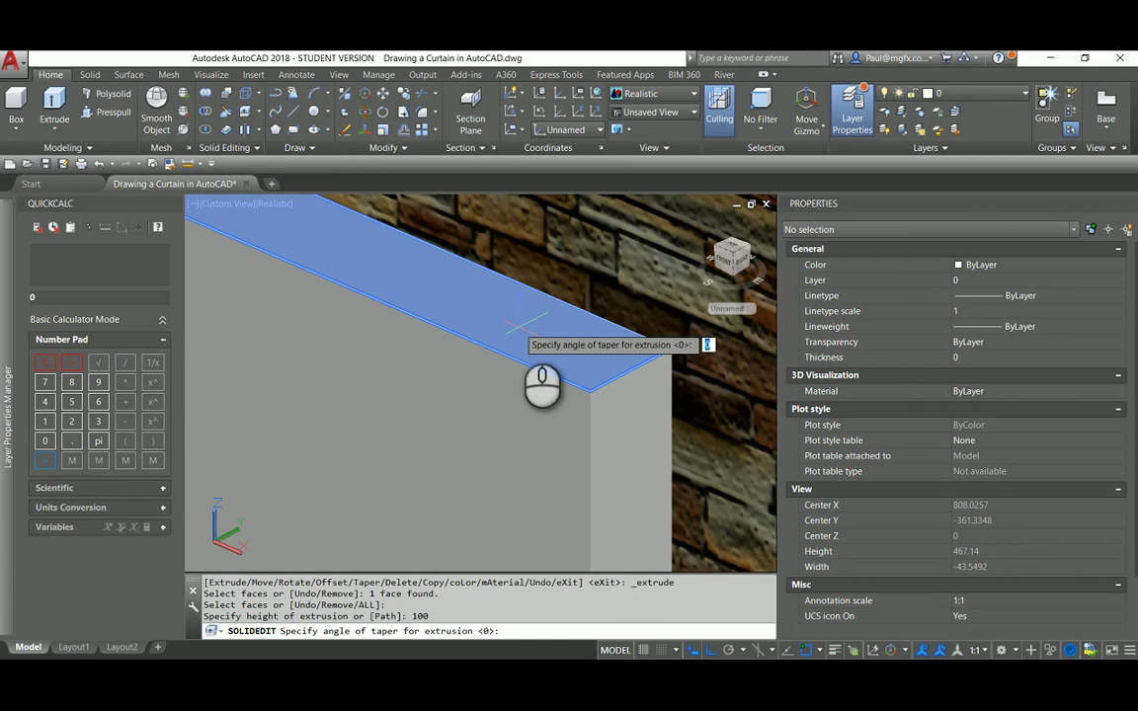
pyautogui.press('Return')
pyautogui.scroll(-2, 520, 393)
pyautogui.rightClick(580, 383)
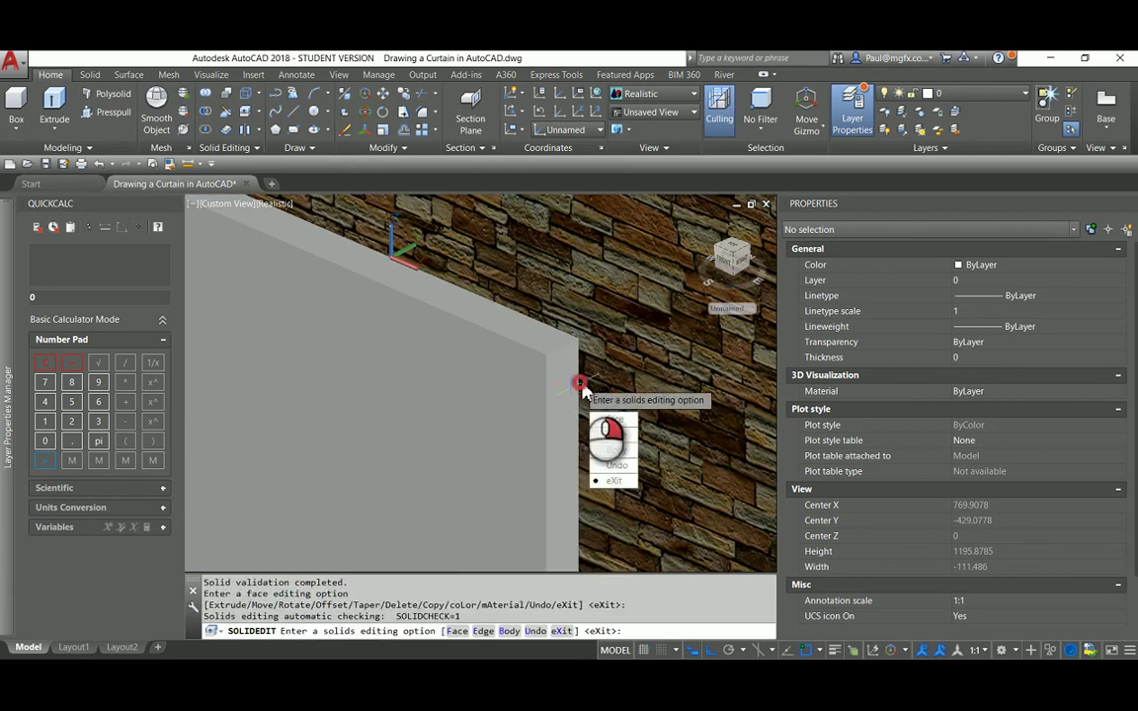
pyautogui.rightClick(587, 354)
pyautogui.rightClick(587, 353)
pyautogui.click(602, 397)
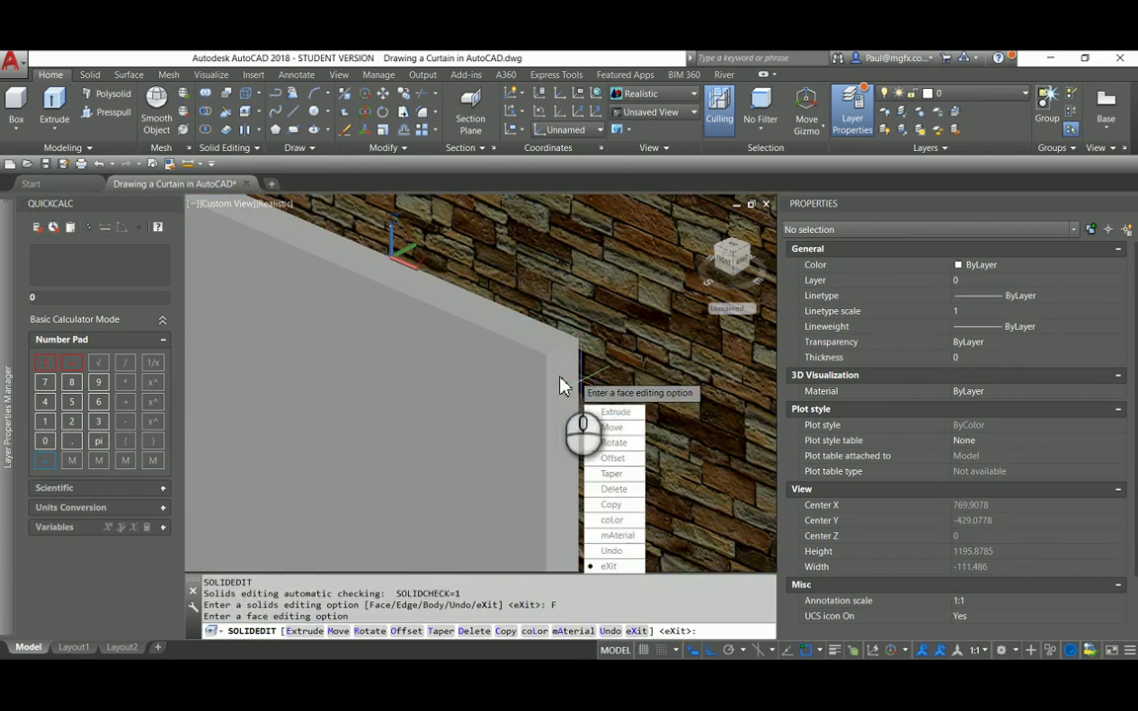
pyautogui.press('Escape')
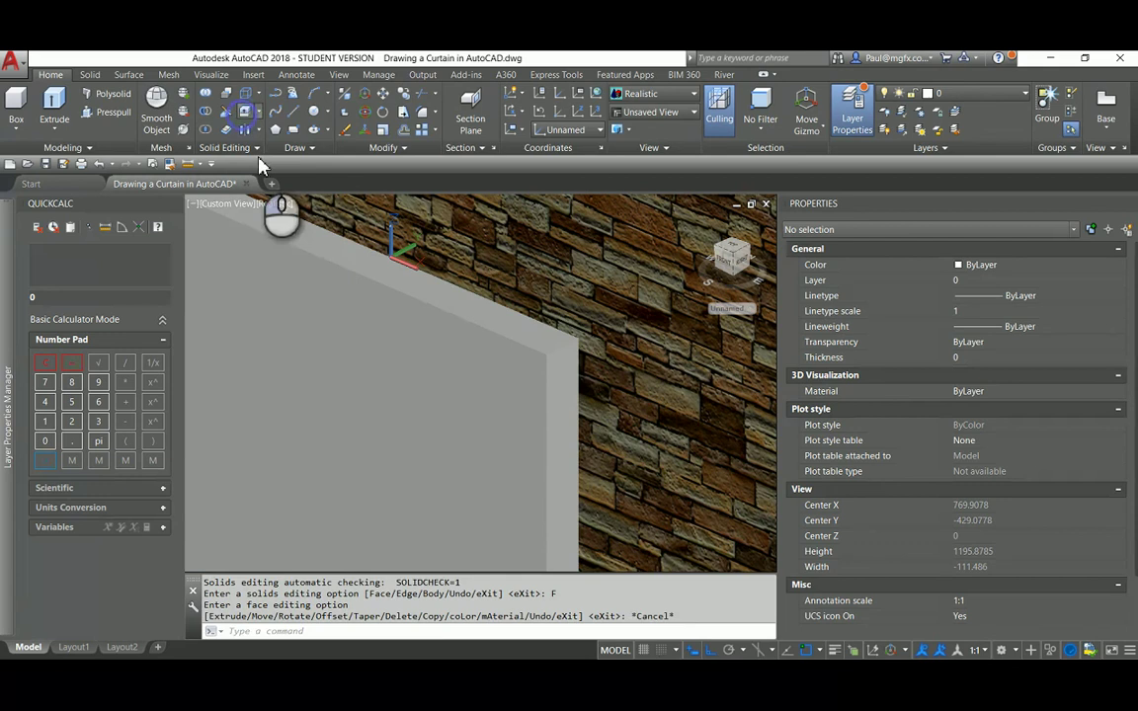
# Extrude both narrow side faces of the box outward by 100 in one face extrusion
pyautogui.click(571, 434)
pyautogui.scroll(-5, 642, 484)
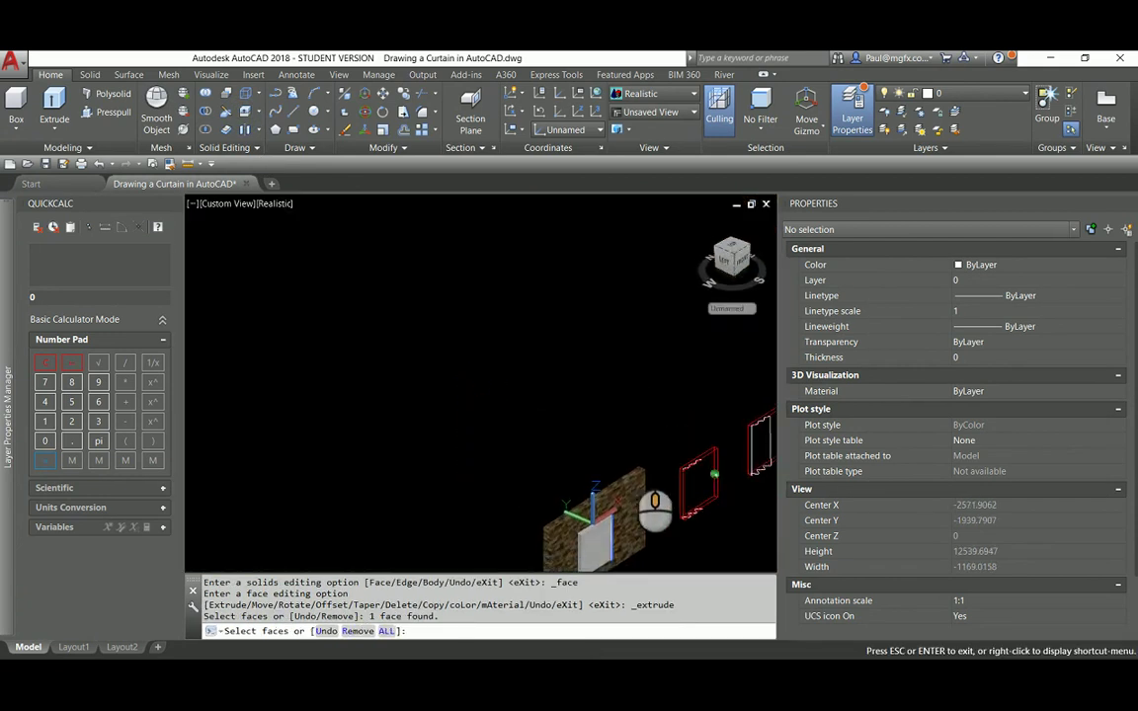
pyautogui.scroll(6, 612, 444)
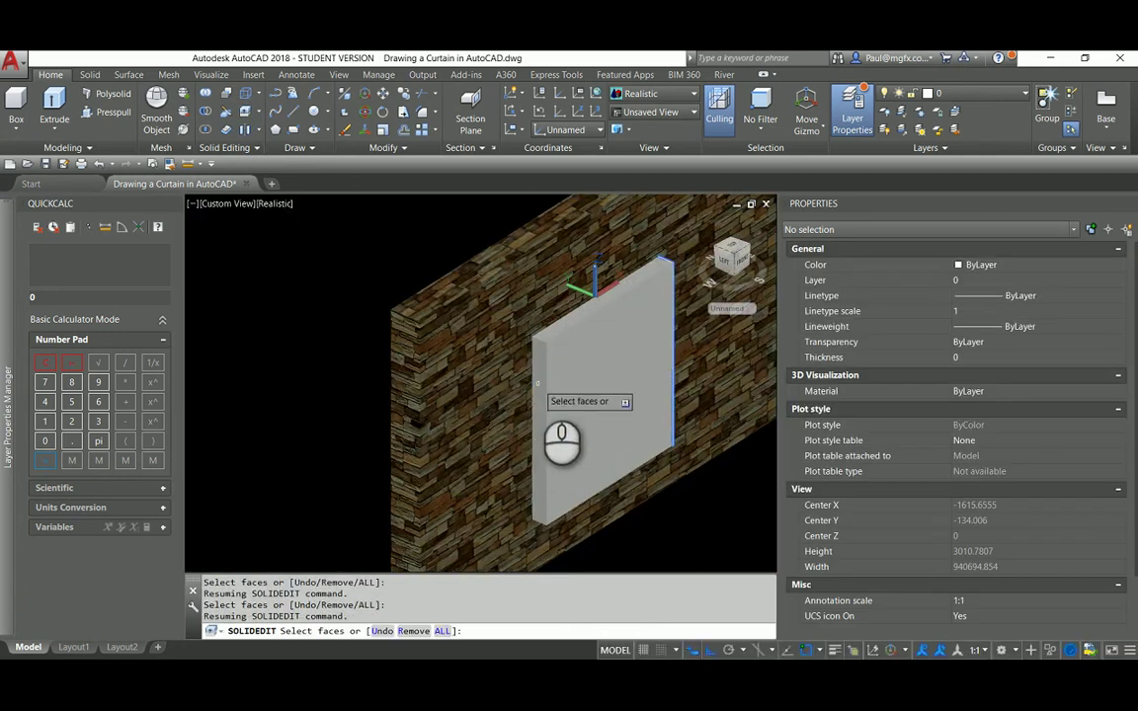
pyautogui.click(538, 384)
pyautogui.press('Return')
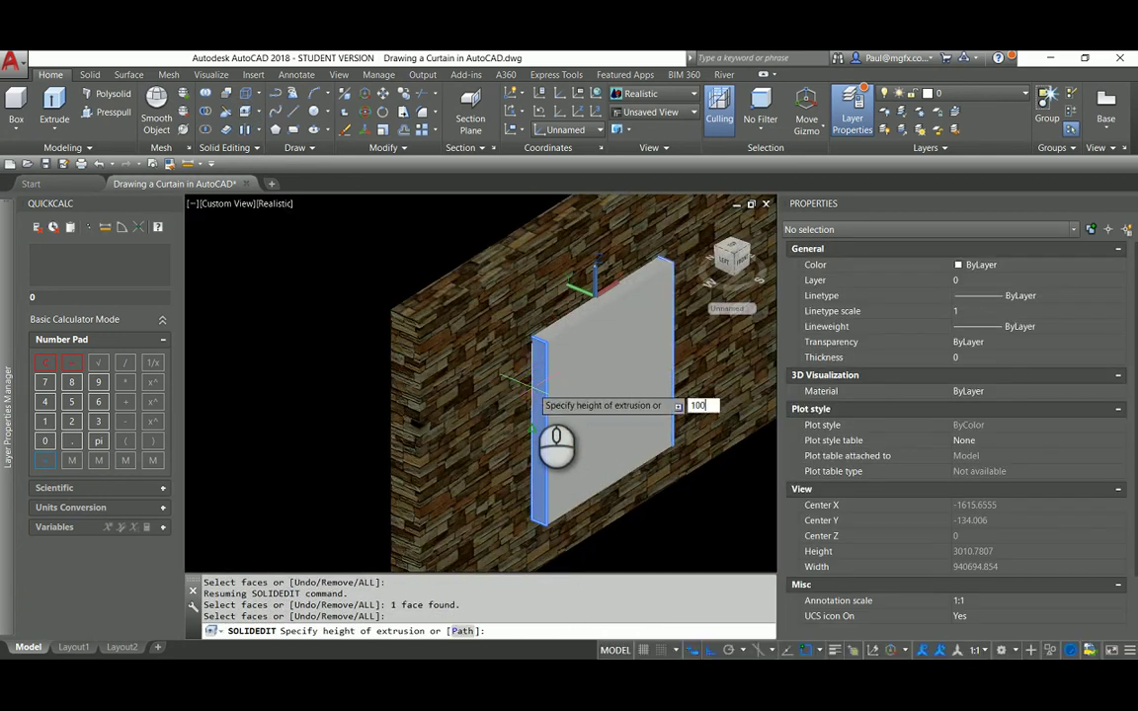
pyautogui.write('100')
pyautogui.press('Return')
pyautogui.press('Return')
pyautogui.press('Return')
pyautogui.scroll(-5, 637, 430)
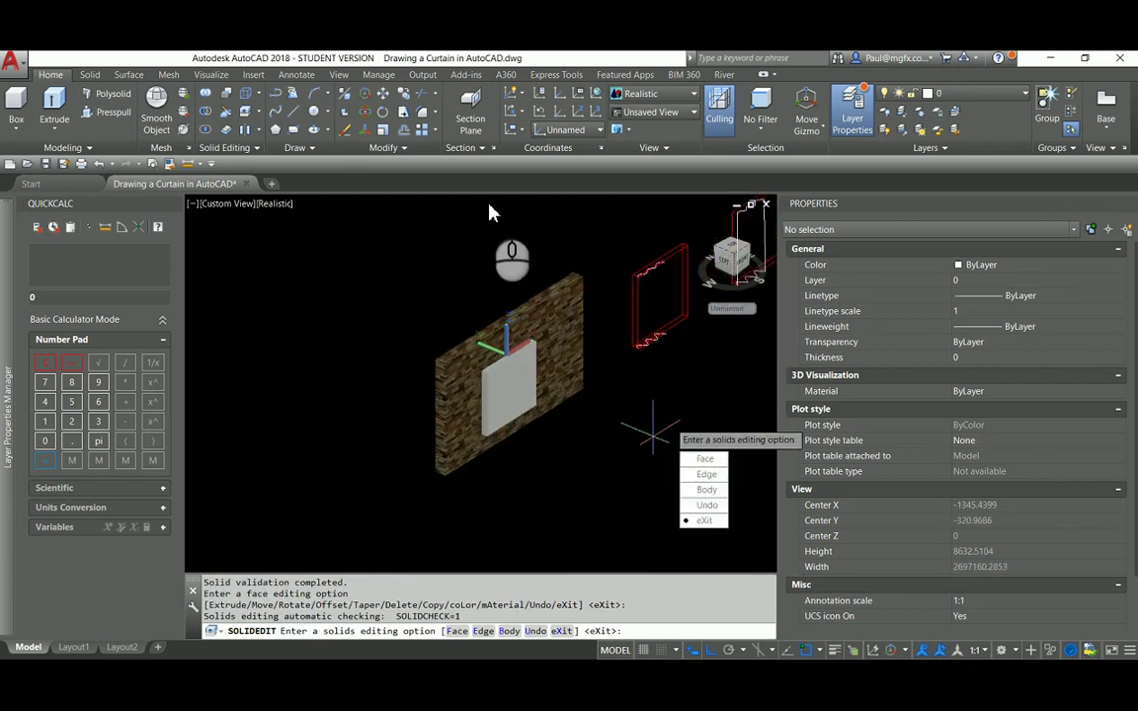
# Extrude the bottom face of the box downward by 200 and leave the solid editing command
pyautogui.scroll(5, 512, 395)
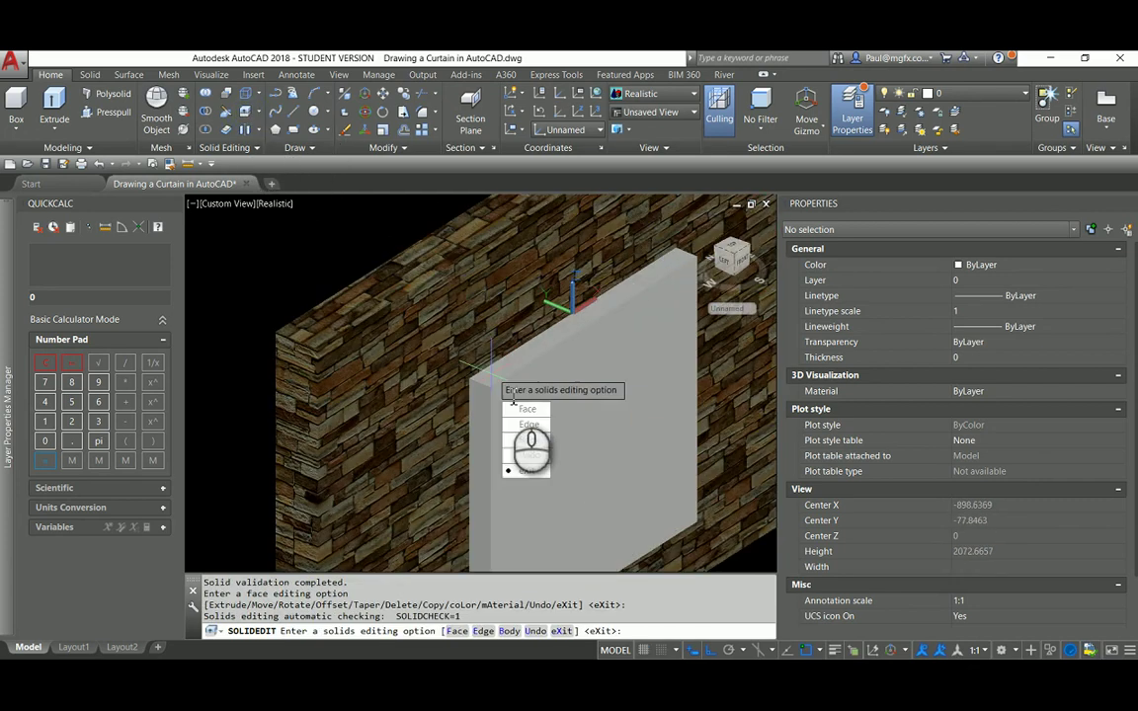
pyautogui.click(247, 114)
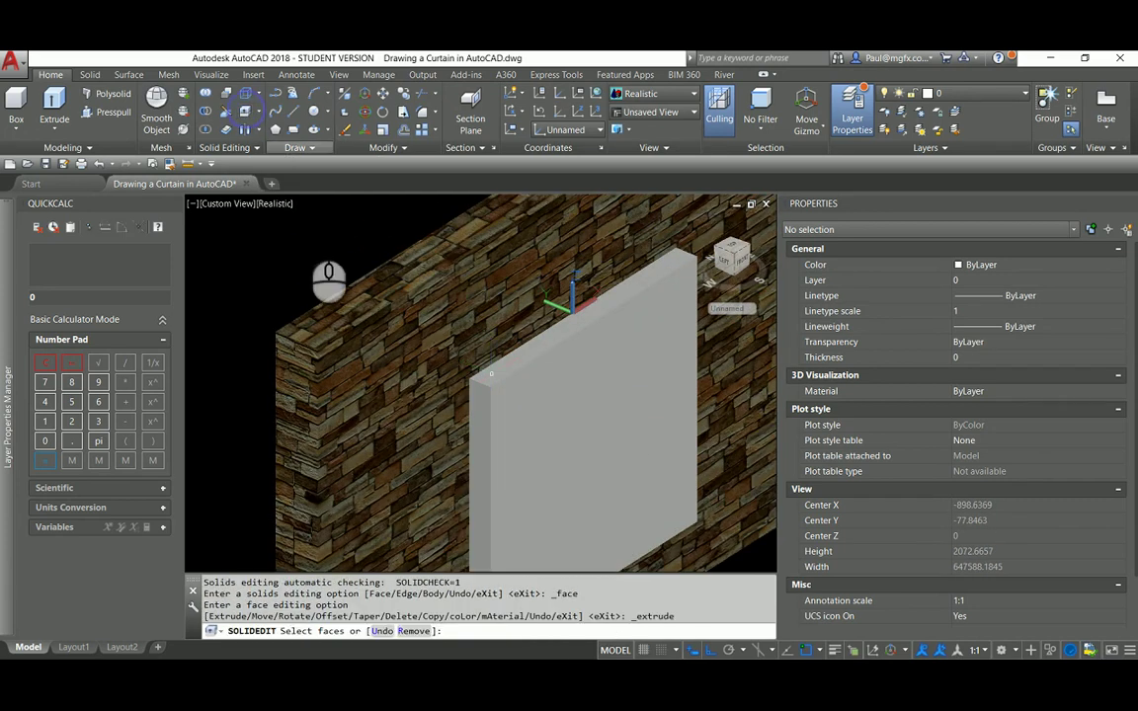
pyautogui.scroll(-5, 433, 399)
pyautogui.keyDown('shift'); pyautogui.moveTo(530, 434); pyautogui.dragTo(395, 314, button='middle'); pyautogui.keyUp('shift')
pyautogui.scroll(5, 381, 434)
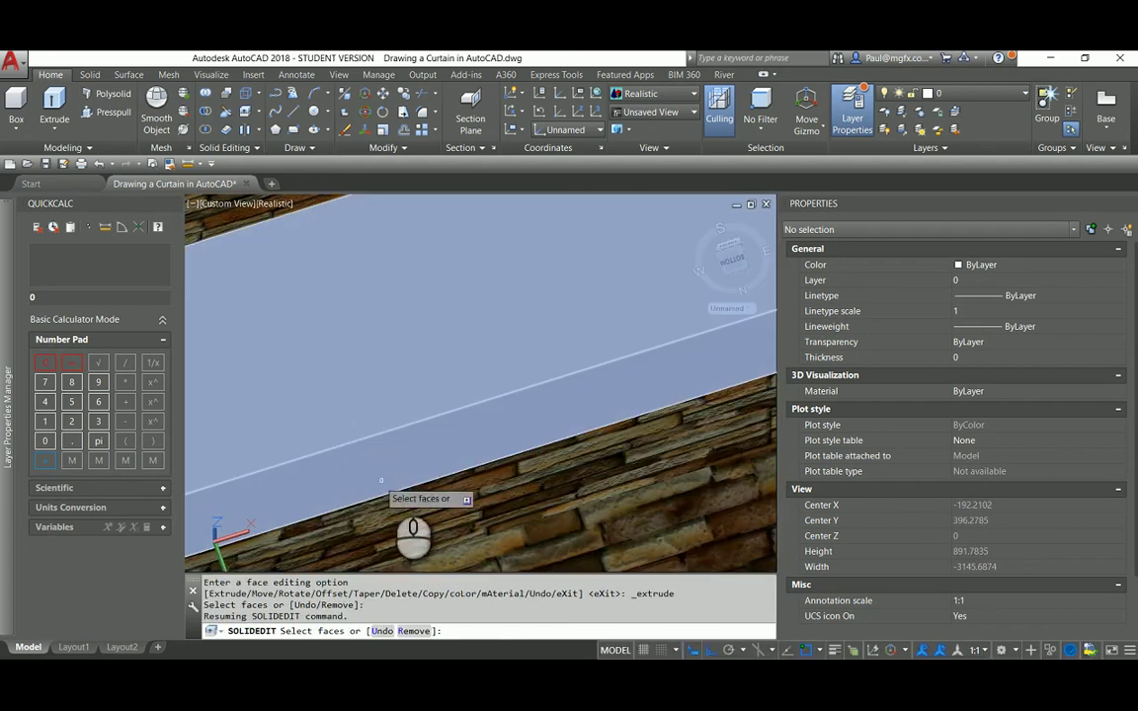
pyautogui.click(381, 449)
pyautogui.scroll(-5, 390, 440)
pyautogui.press('Return')
pyautogui.press('Return')
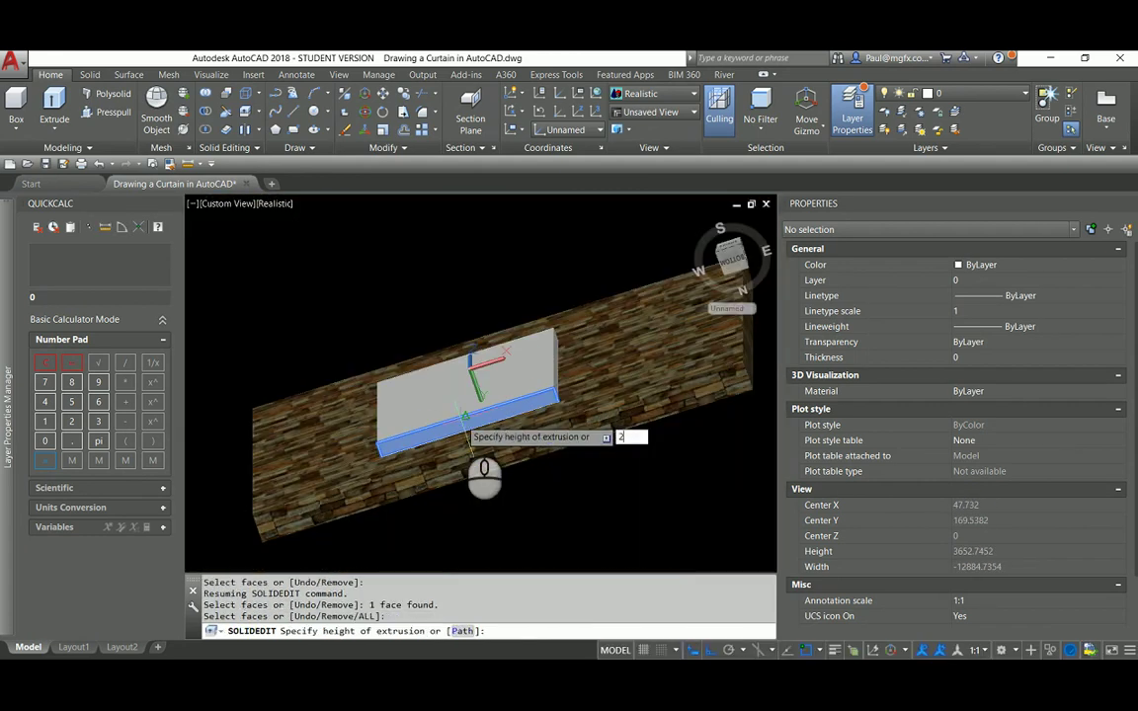
pyautogui.write('200')
pyautogui.press('Return')
pyautogui.press('Return')
pyautogui.rightClick(552, 460)
pyautogui.rightClick(630, 464)
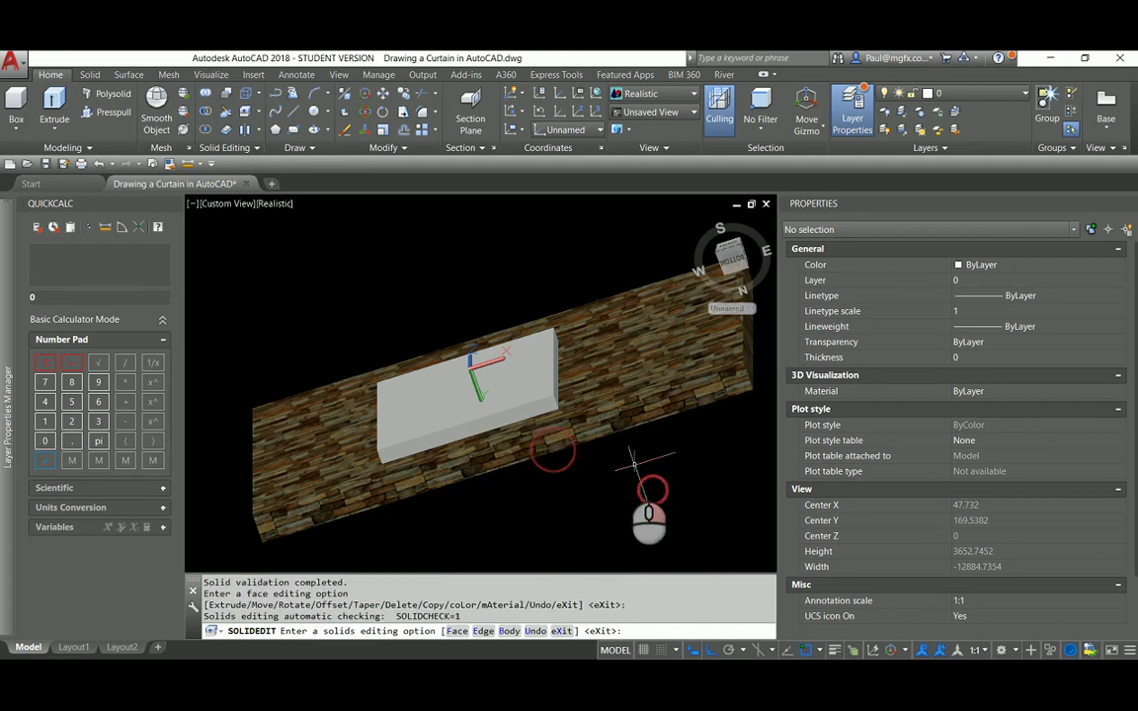
pyautogui.scroll(-4, 612, 470)
pyautogui.scroll(3, 610, 468)
pyautogui.press('Escape')
pyautogui.press('Escape')
# Examine the enlarged box in front of the wall from the front and at different distances
pyautogui.keyDown('shift'); pyautogui.moveTo(551, 379); pyautogui.dragTo(522, 526, button='middle'); pyautogui.keyUp('shift')
pyautogui.scroll(-6, 583, 351)
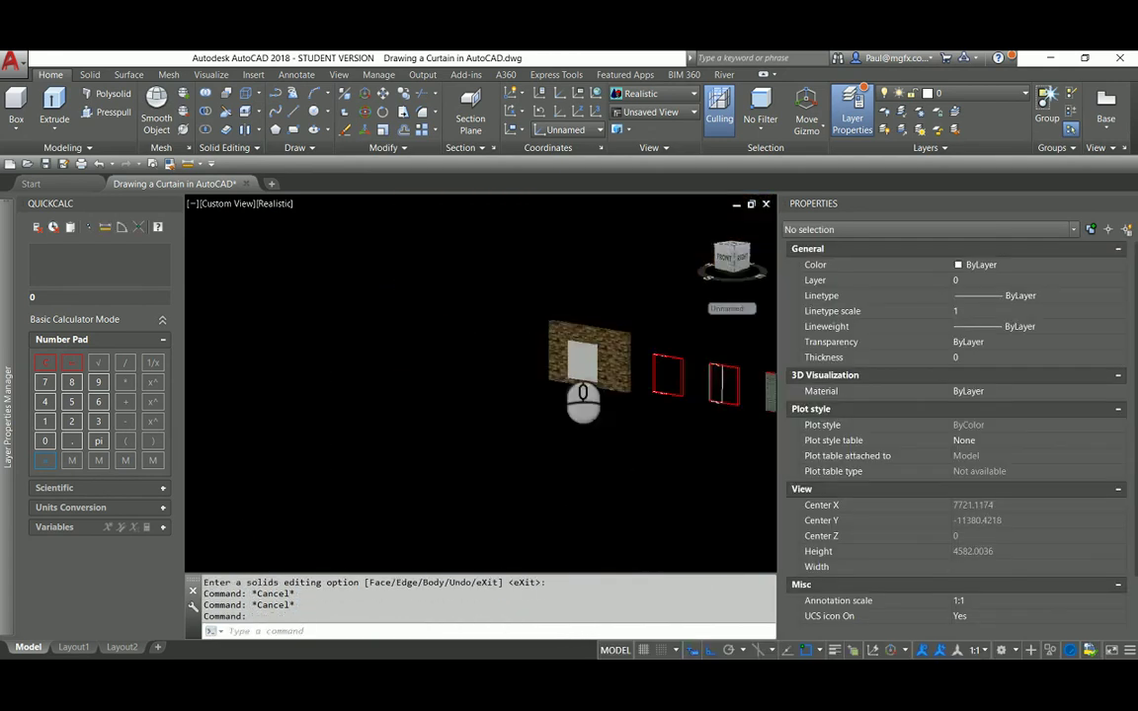
pyautogui.scroll(3, 577, 341)
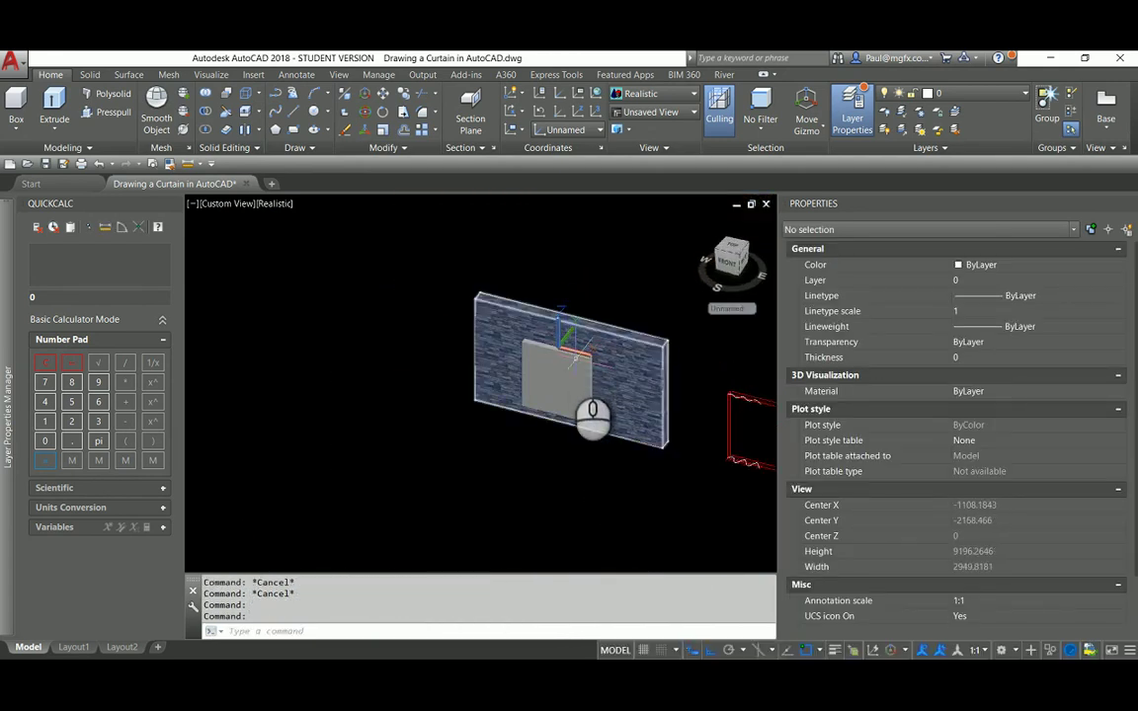
pyautogui.scroll(-5, 538, 435)
pyautogui.scroll(5, 541, 414)
pyautogui.scroll(-3, 523, 405)
pyautogui.scroll(4, 505, 354)
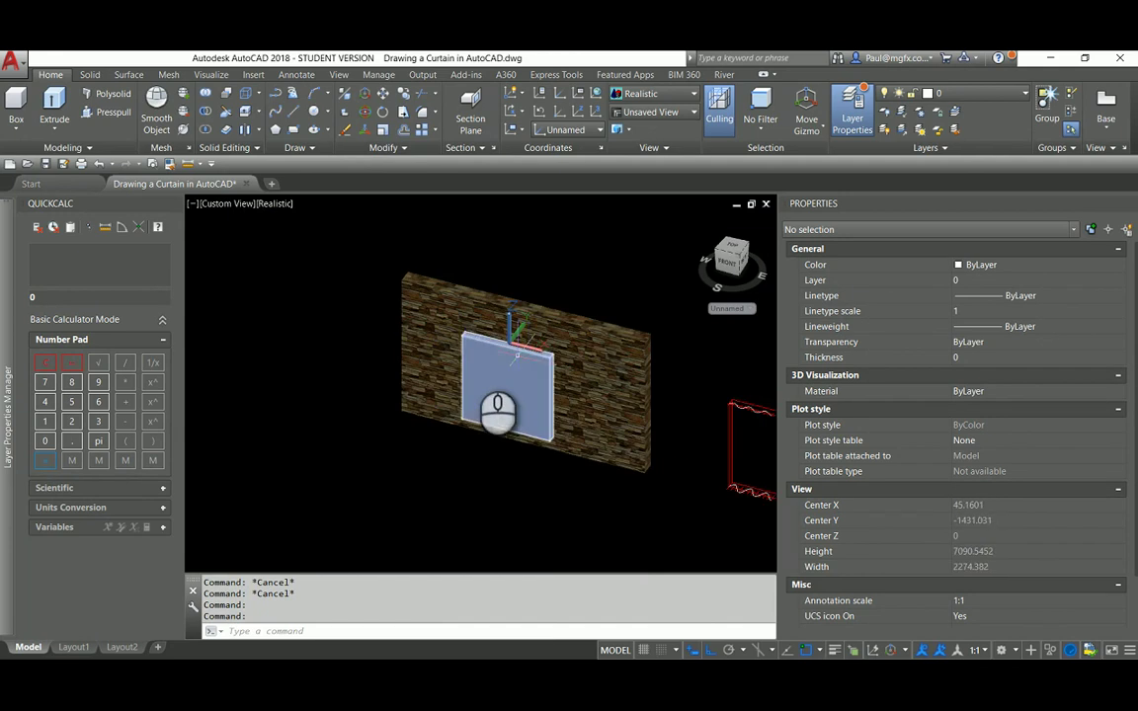
pyautogui.moveTo(496, 359); pyautogui.dragTo(465, 366, button='middle')
pyautogui.scroll(4, 470, 362)
pyautogui.scroll(-2, 440, 391)
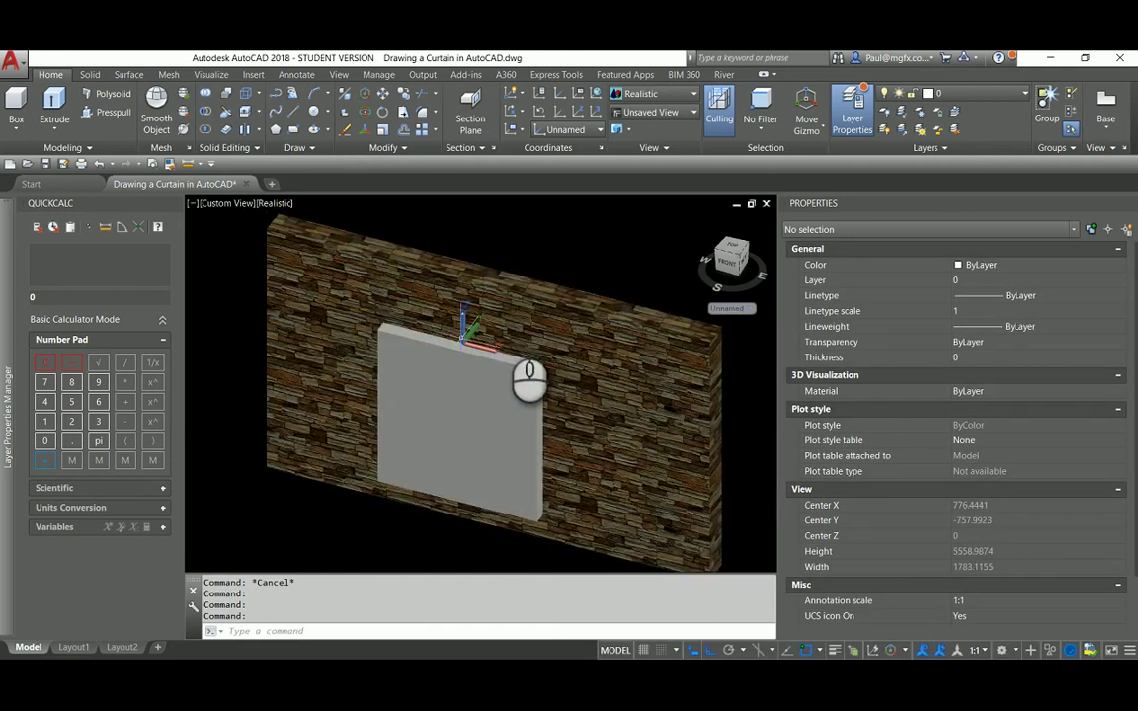
# Extract the edges of the box in front of the window with Extract Edges
pyautogui.click(90, 75)
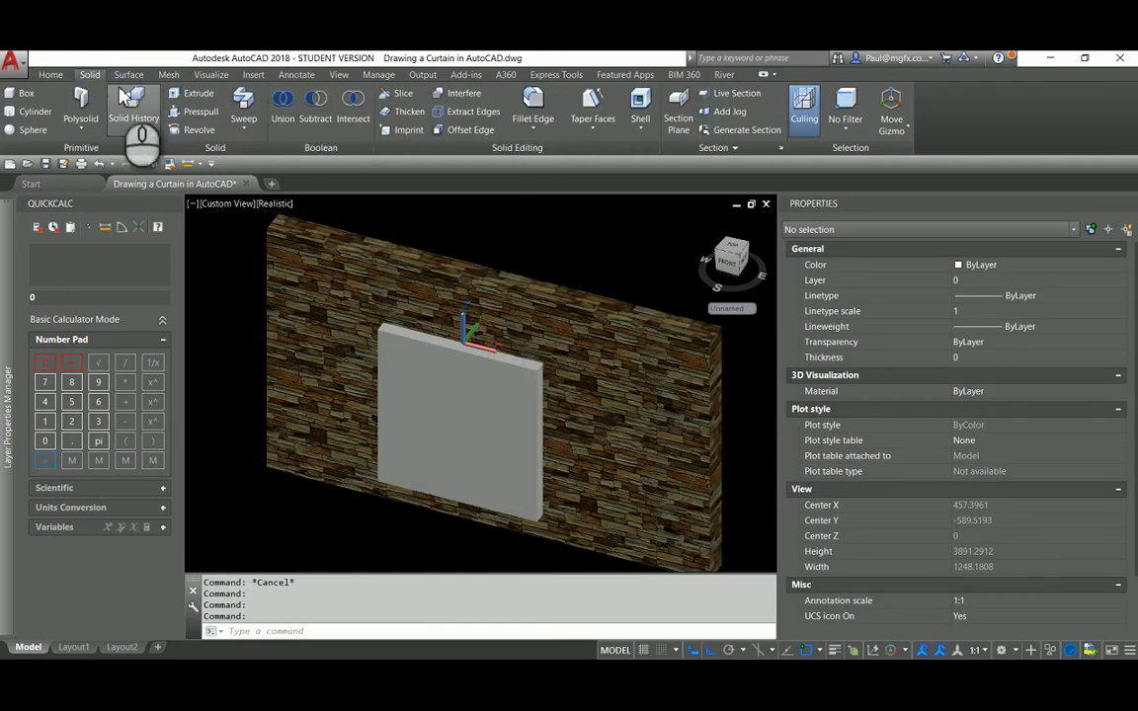
pyautogui.click(474, 113)
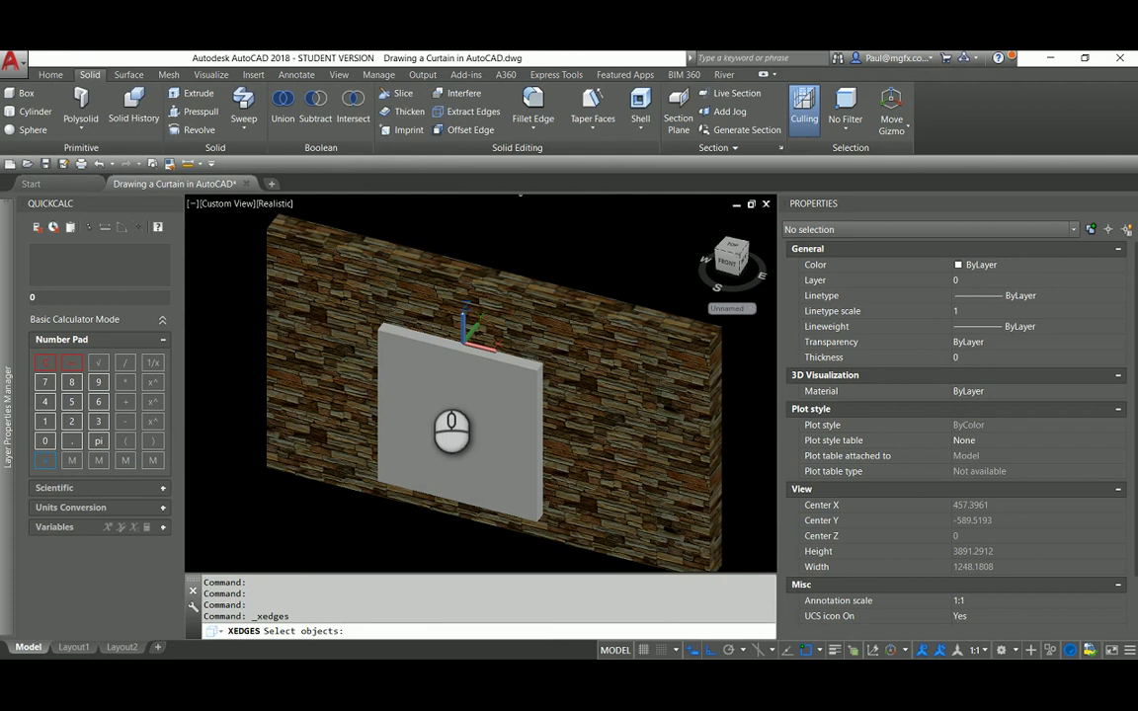
pyautogui.click(436, 356)
pyautogui.rightClick(466, 333)
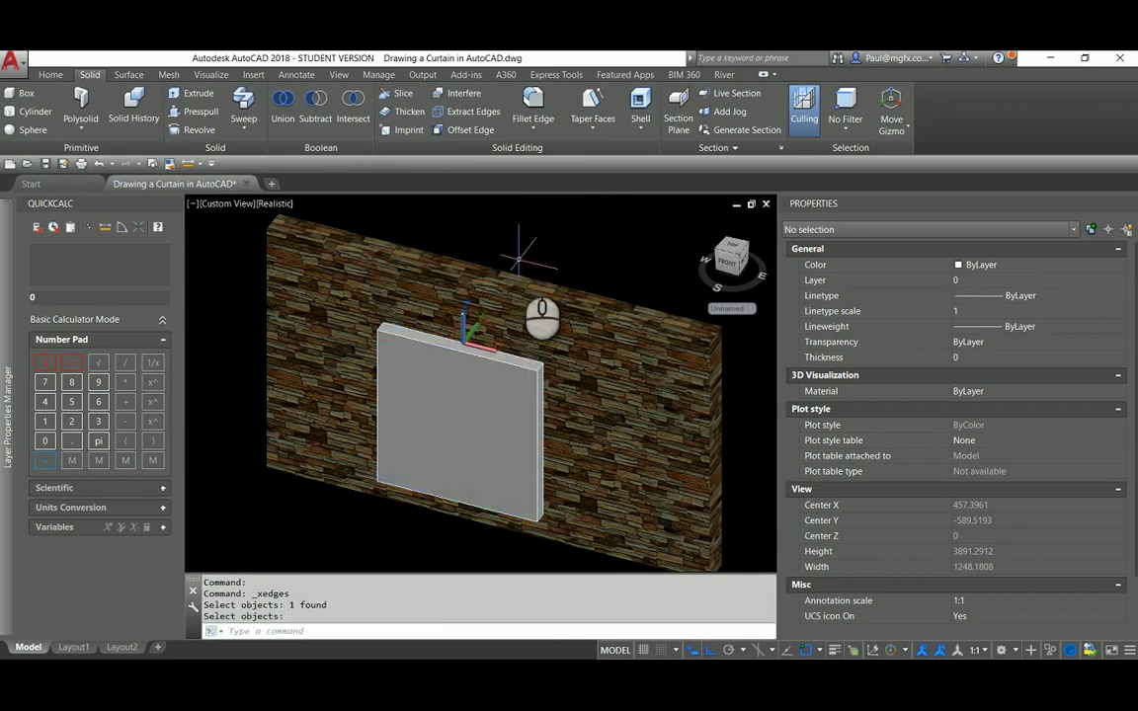
# Erase the solid box in front of the window, keeping its extracted edges
pyautogui.write('e')
pyautogui.rightClick(424, 387)
pyautogui.click(420, 375)
pyautogui.rightClick(418, 372)
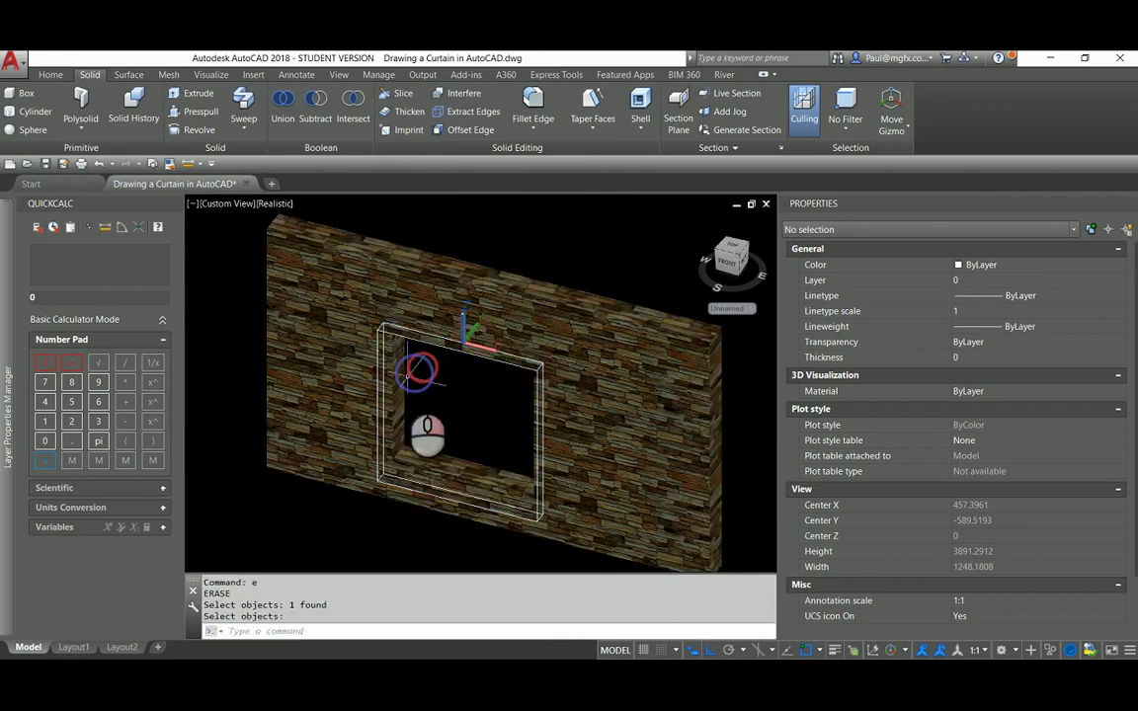
# Change the colour of all the extracted edge lines around the window opening to red and clear the selection
pyautogui.scroll(1, 397, 317)
pyautogui.scroll(-4, 395, 326)
pyautogui.click(375, 266)
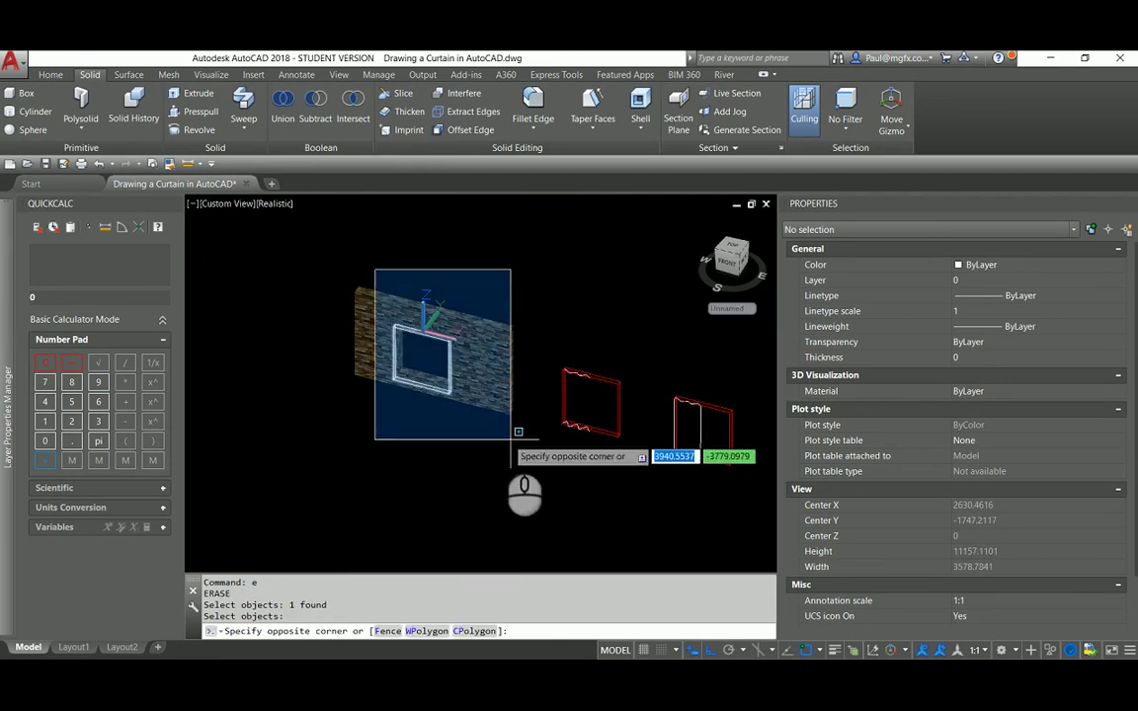
pyautogui.click(516, 435)
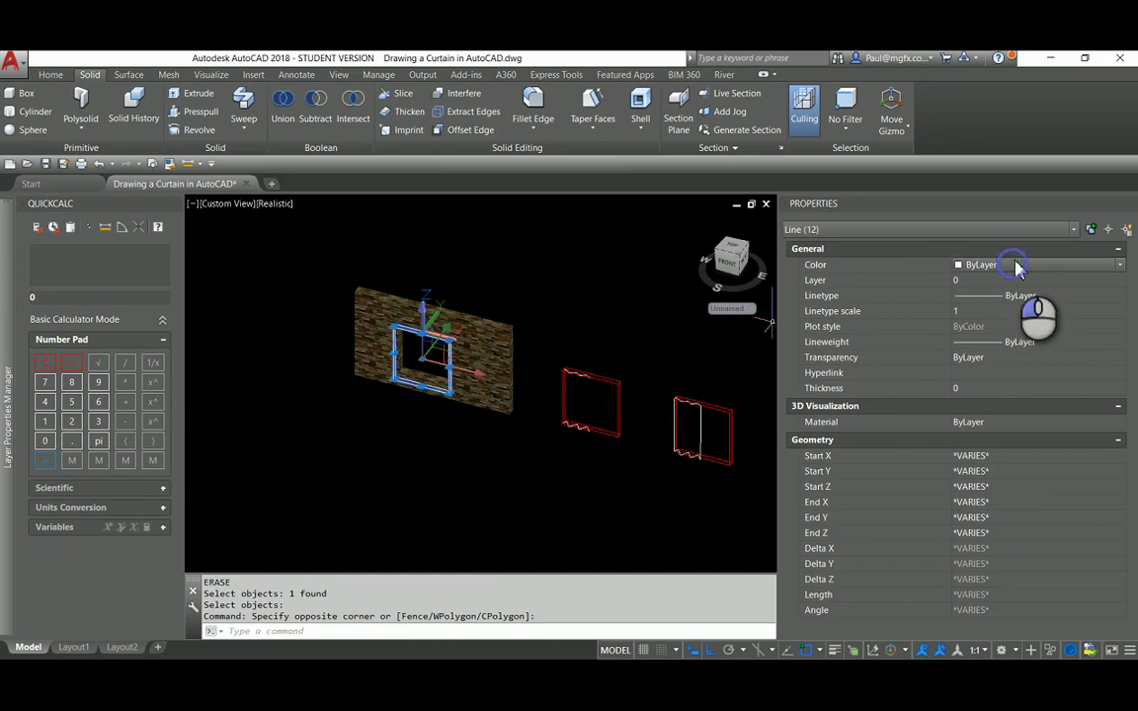
pyautogui.click(1017, 267)
pyautogui.click(987, 296)
pyautogui.scroll(3, 538, 342)
pyautogui.press('Escape')
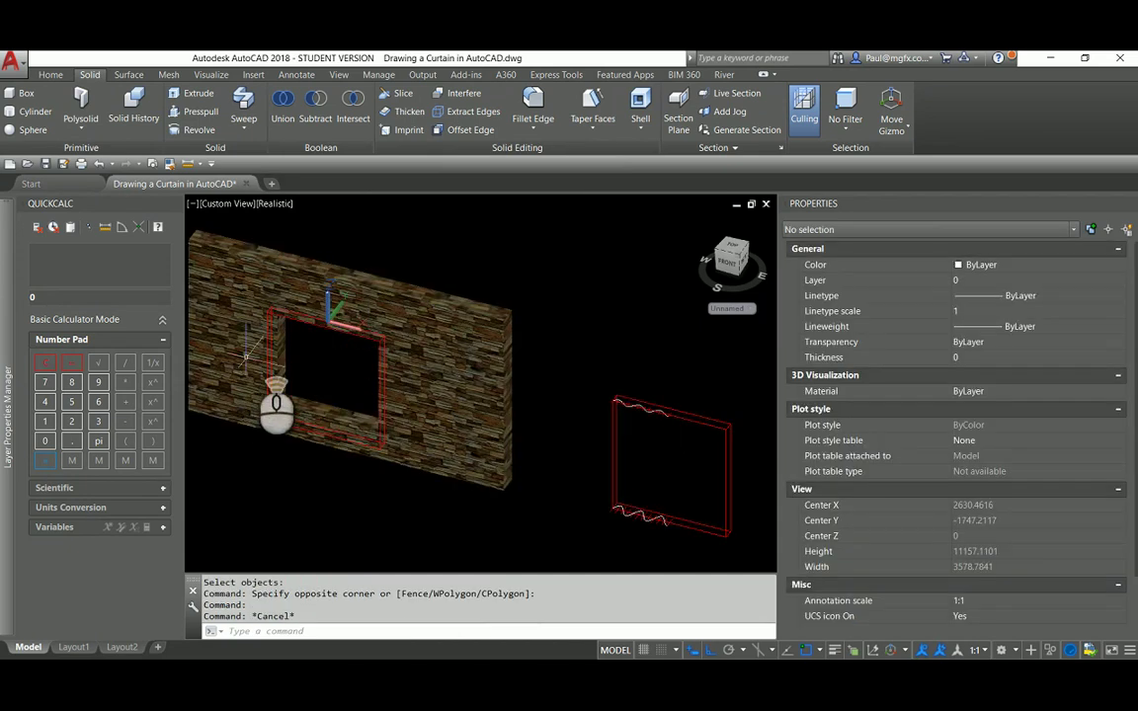
# Reset the coordinate system to the World UCS
pyautogui.keyDown('shift'); pyautogui.moveTo(247, 356); pyautogui.dragTo(450, 297, button='middle'); pyautogui.keyUp('shift')
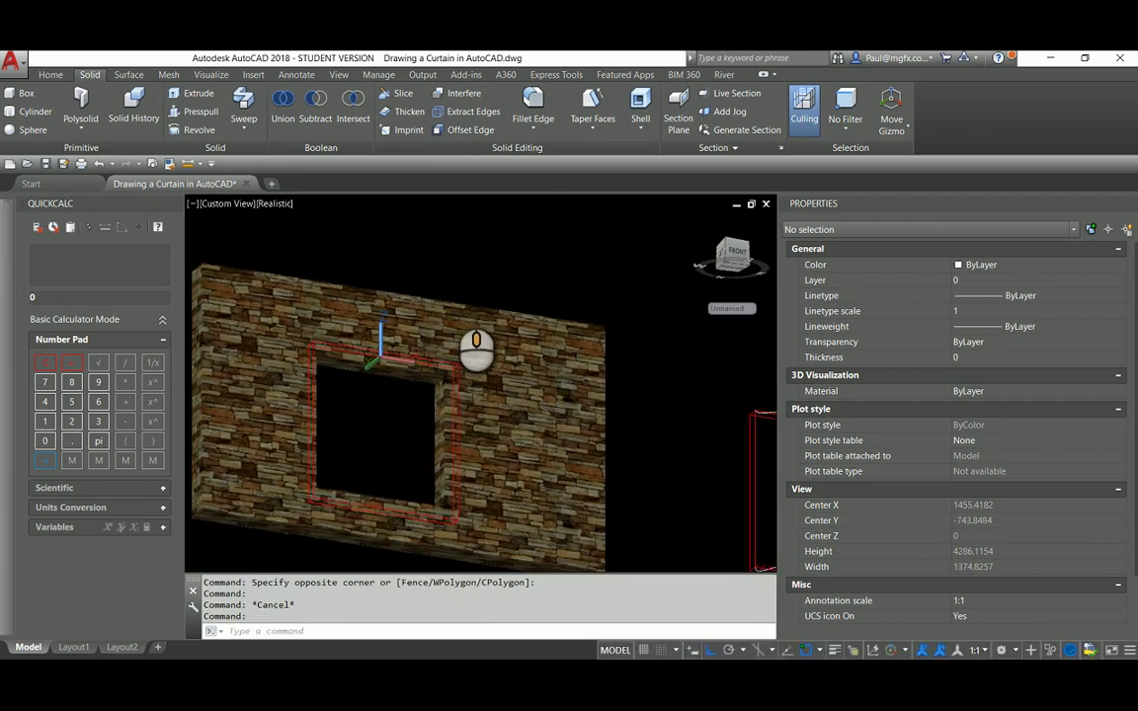
pyautogui.scroll(-3, 366, 395)
pyautogui.keyDown('shift'); pyautogui.moveTo(365, 395); pyautogui.dragTo(444, 419, button='middle'); pyautogui.keyUp('shift')
pyautogui.scroll(2, 445, 419)
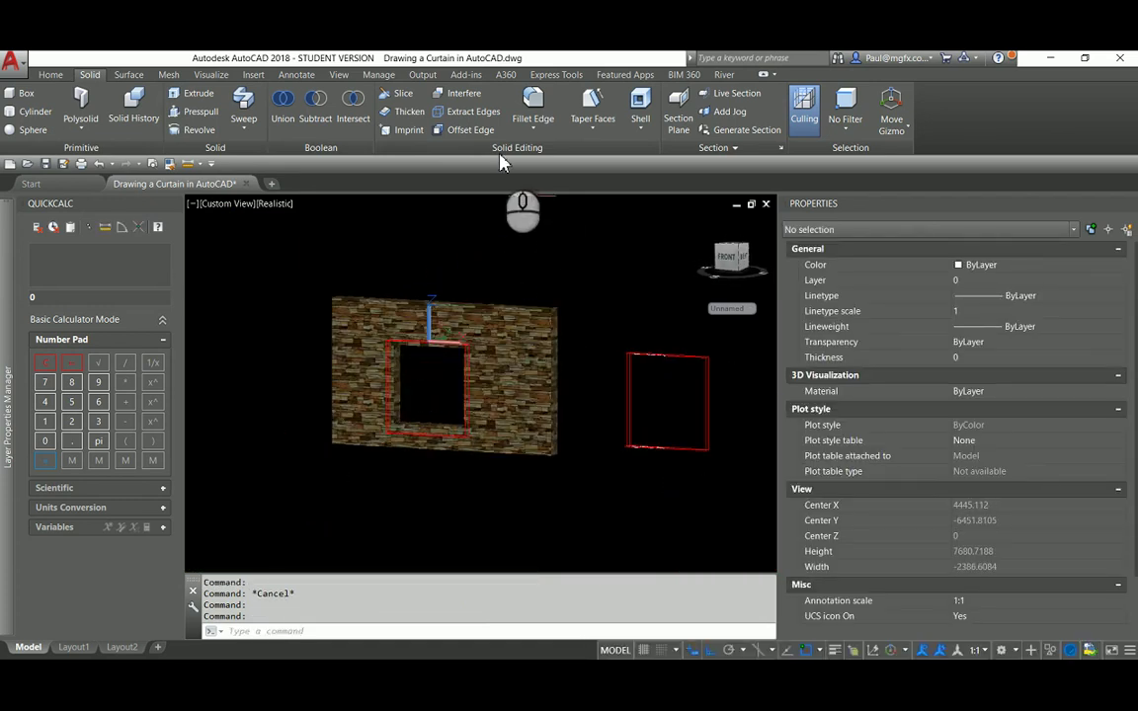
pyautogui.click(50, 74)
pyautogui.click(533, 93)
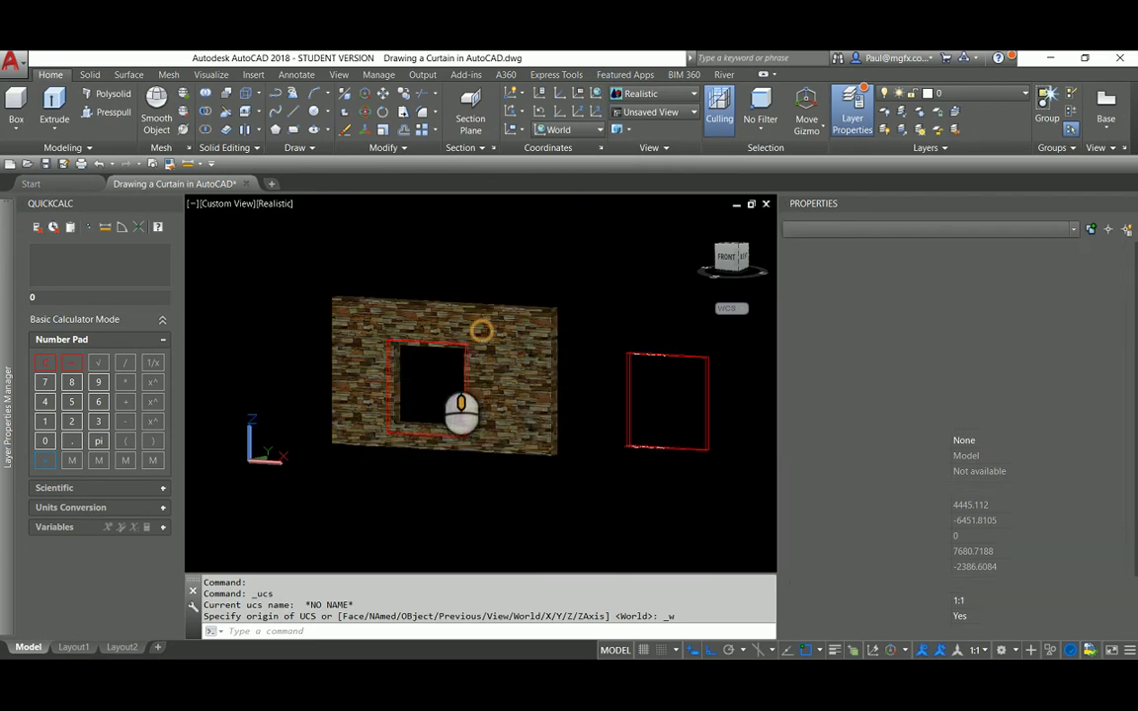
# Examine the front bottom edge line of the red frame beside the wall, then clear the selection
pyautogui.keyDown('shift'); pyautogui.moveTo(481, 331); pyautogui.dragTo(485, 368, button='middle'); pyautogui.keyUp('shift')
pyautogui.scroll(3, 733, 464)
pyautogui.keyDown('shift'); pyautogui.moveTo(621, 456); pyautogui.dragTo(577, 418, button='middle'); pyautogui.keyUp('shift')
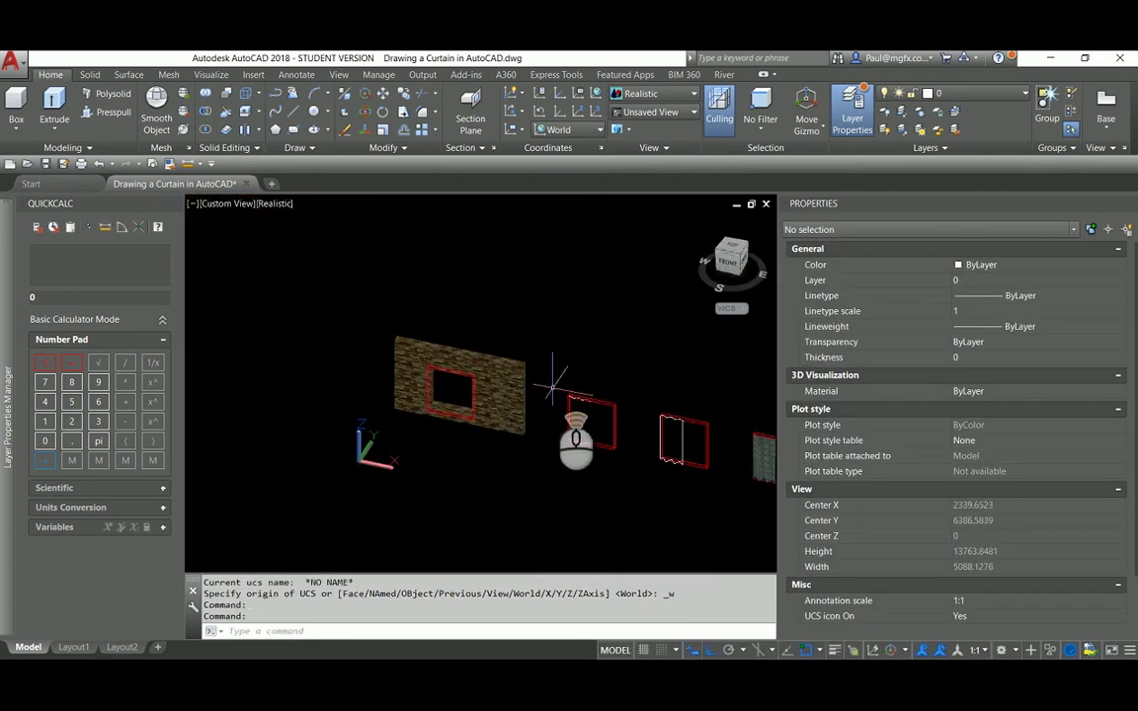
pyautogui.scroll(2, 556, 380)
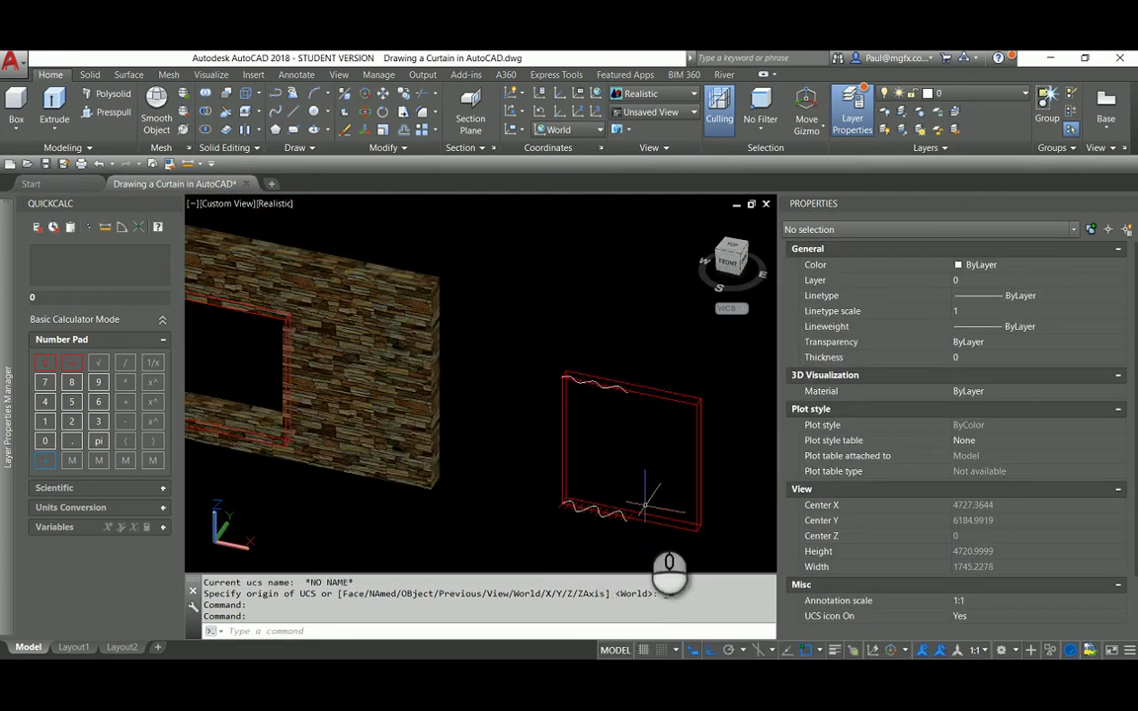
pyautogui.scroll(4, 645, 505)
pyautogui.click(656, 512)
pyautogui.click(644, 484)
pyautogui.scroll(-4, 638, 487)
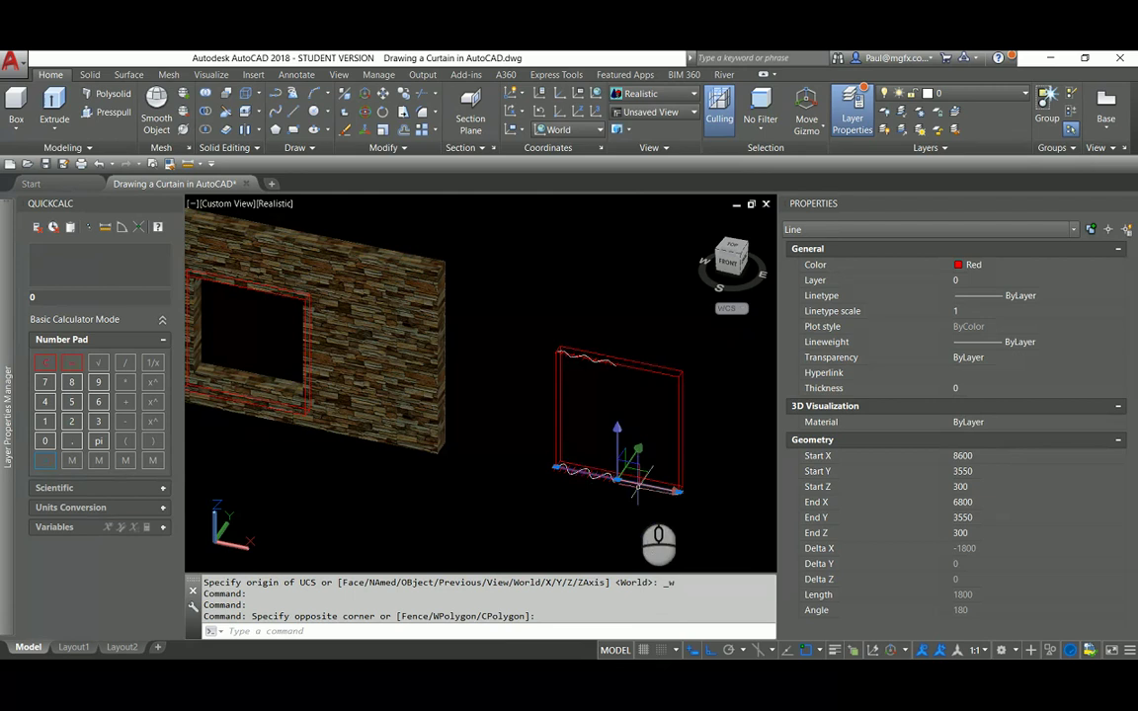
pyautogui.scroll(3, 617, 481)
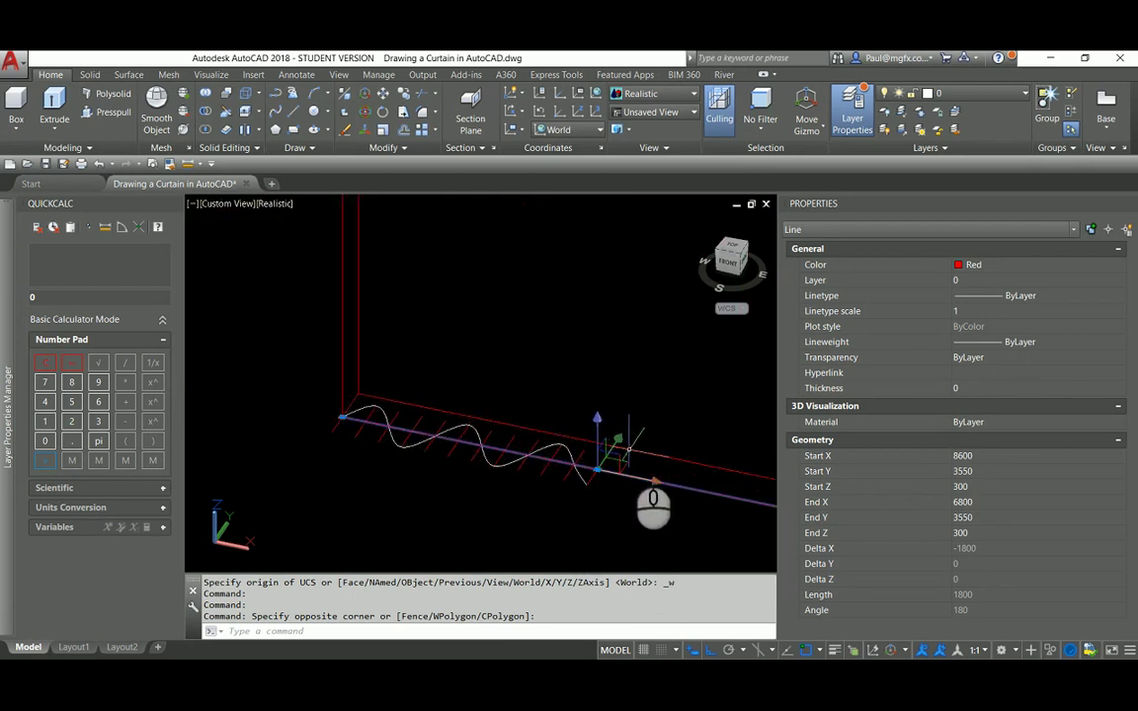
pyautogui.press('Escape')
pyautogui.press('Escape')
pyautogui.press('Escape')
pyautogui.press('Escape')
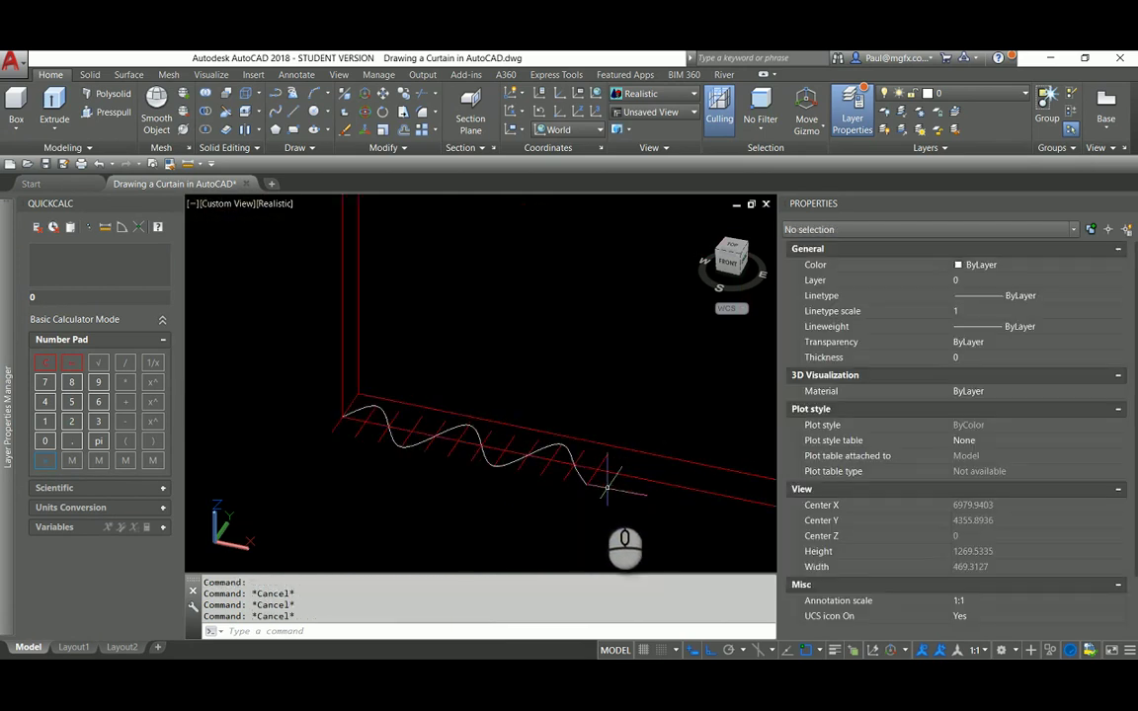
pyautogui.write('l')
pyautogui.press('Return')
pyautogui.click(644, 479)
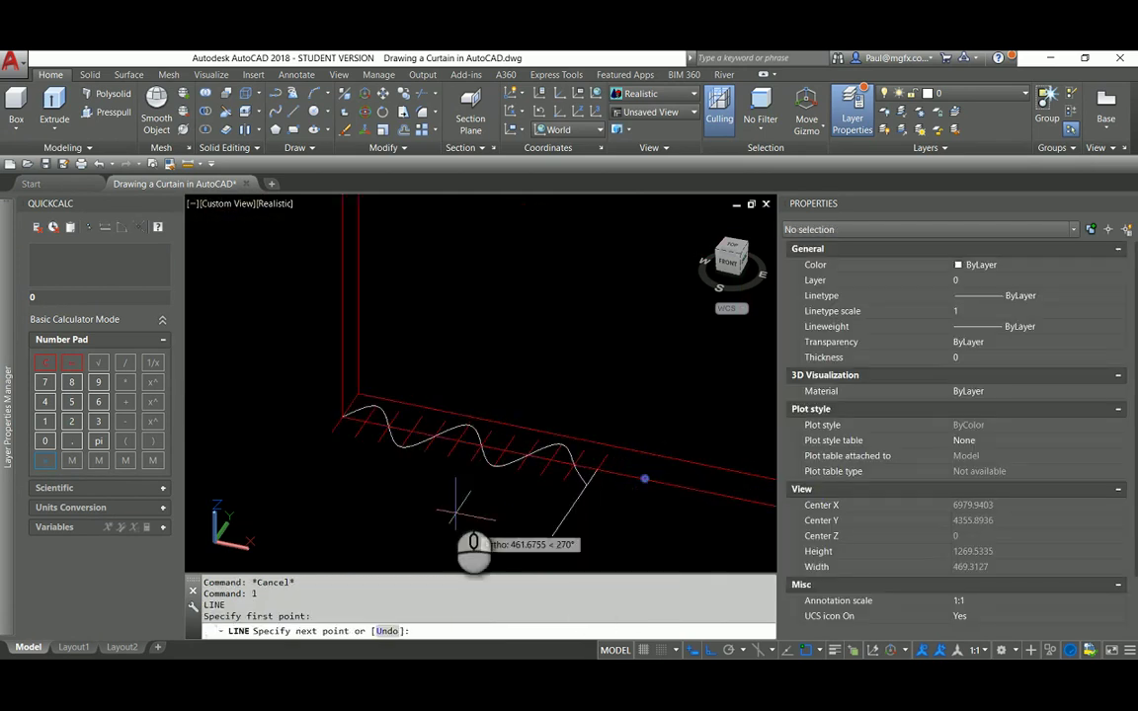
pyautogui.press('Escape')
pyautogui.press('Escape')
pyautogui.press('Escape')
# Inspect the rectangular array of short cross lines along the frame's front bottom edge, including its column count and spacing
pyautogui.keyDown('shift'); pyautogui.moveTo(611, 472); pyautogui.dragTo(594, 488, button='middle'); pyautogui.keyUp('shift')
pyautogui.scroll(2, 594, 487)
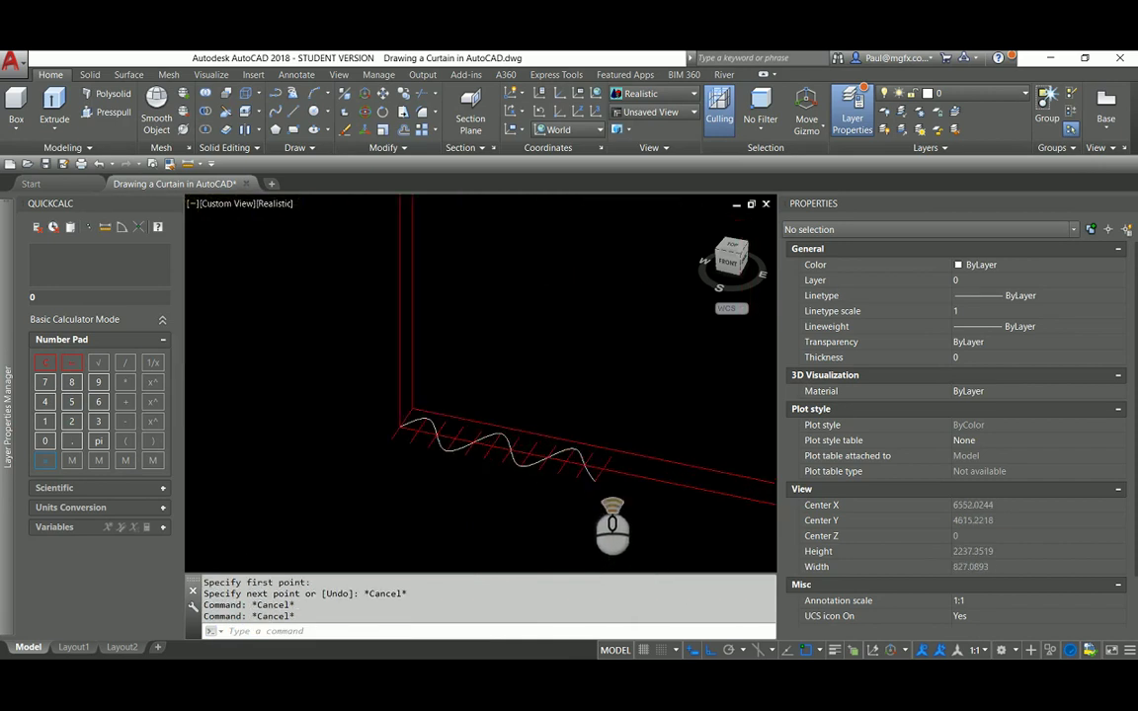
pyautogui.scroll(-1, 430, 443)
pyautogui.scroll(2, 432, 448)
pyautogui.scroll(2, 342, 444)
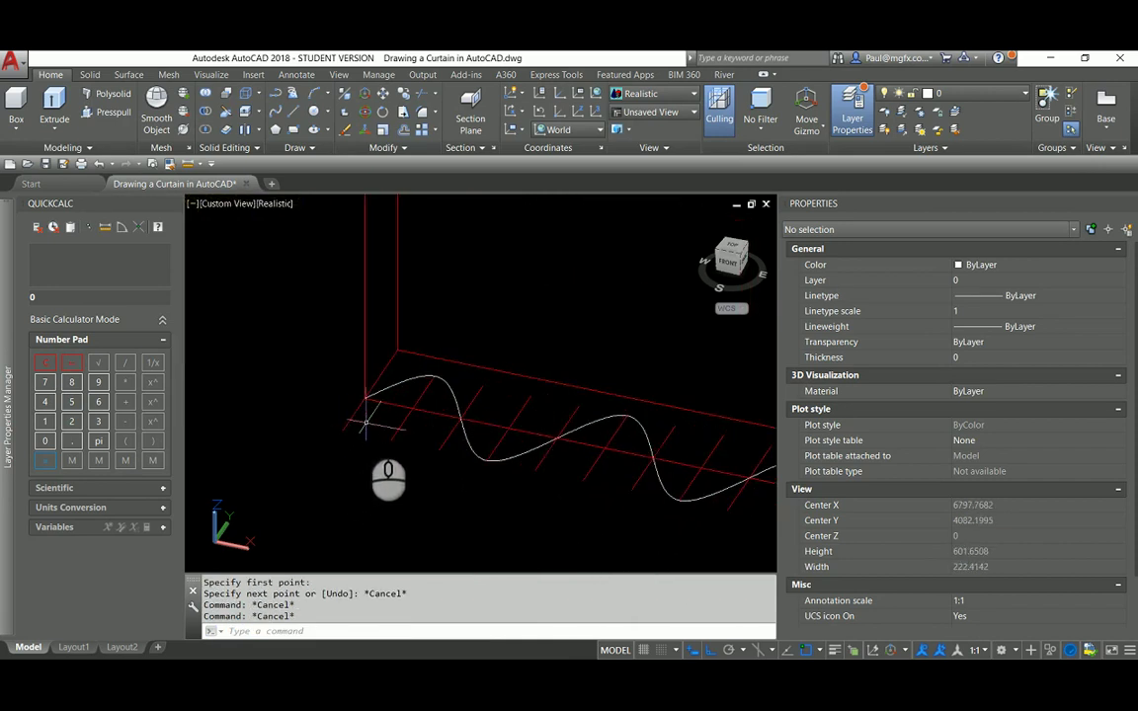
pyautogui.click(360, 425)
pyautogui.click(318, 415)
pyautogui.scroll(-4, 341, 439)
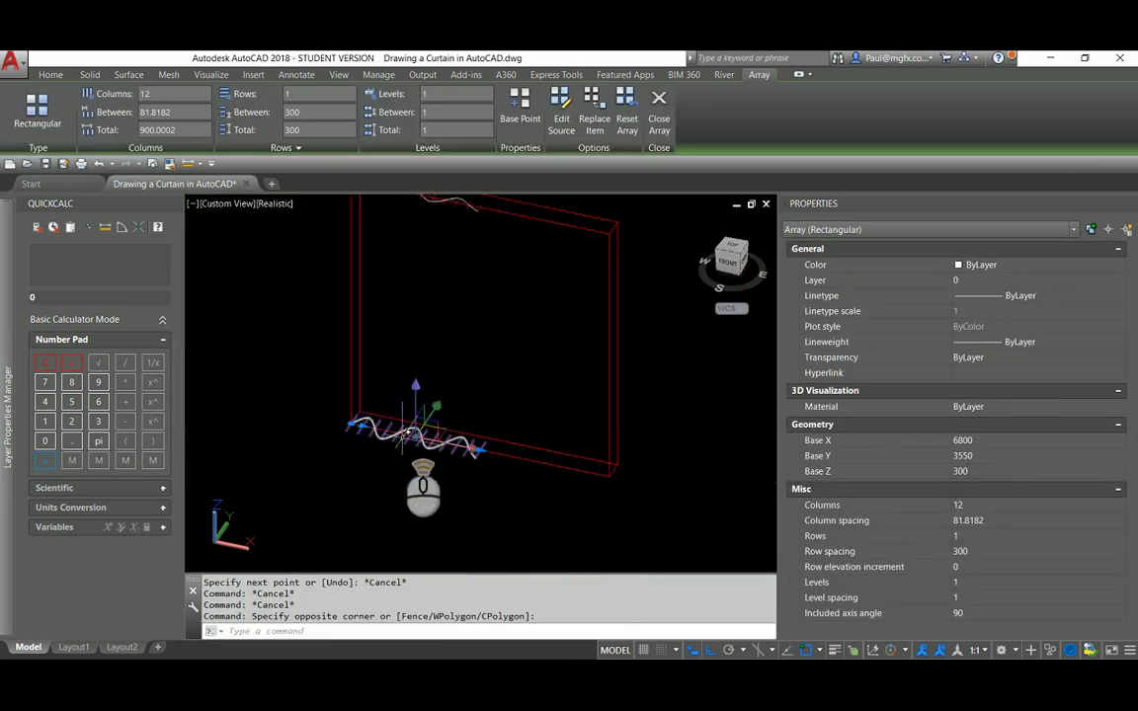
pyautogui.scroll(2, 380, 438)
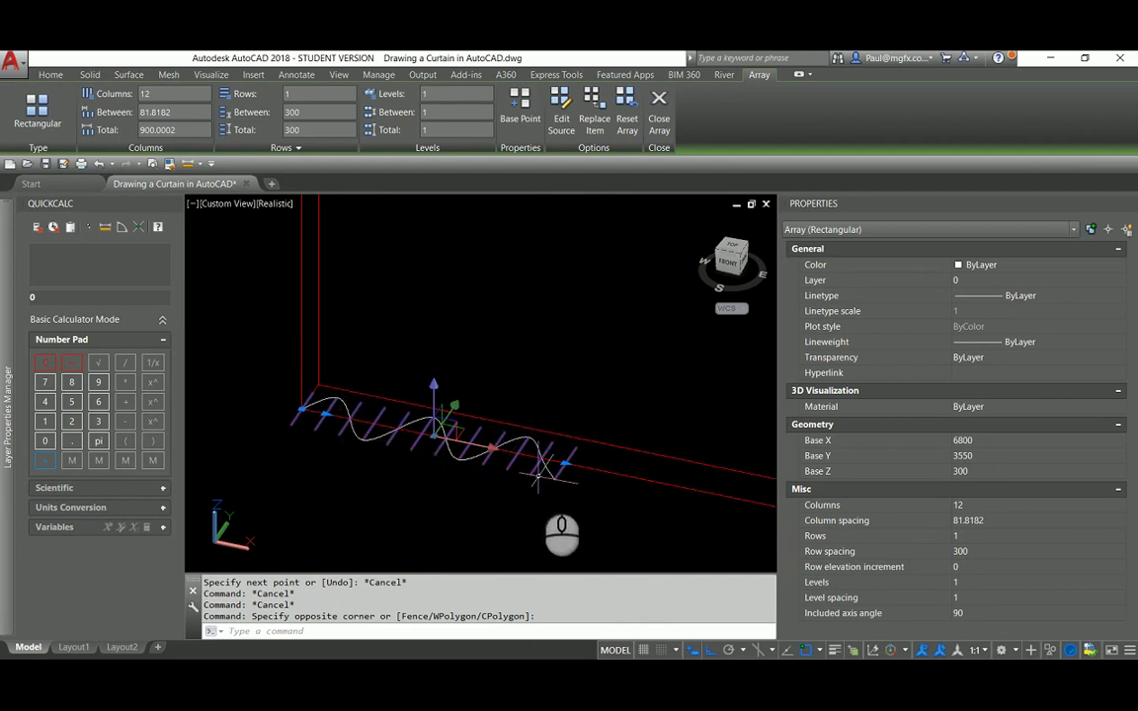
pyautogui.press('Escape')
pyautogui.press('Escape')
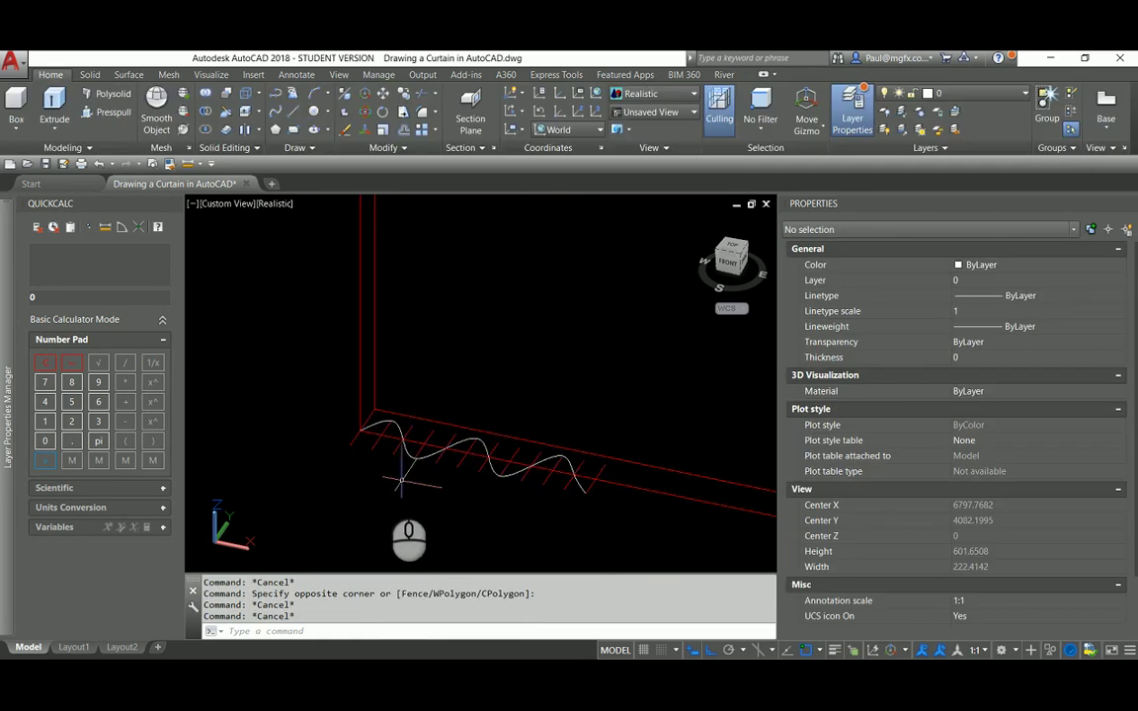
# Inspect the wavy spline's fit points along the cross lines at the frame's front bottom edge
pyautogui.scroll(4, 395, 454)
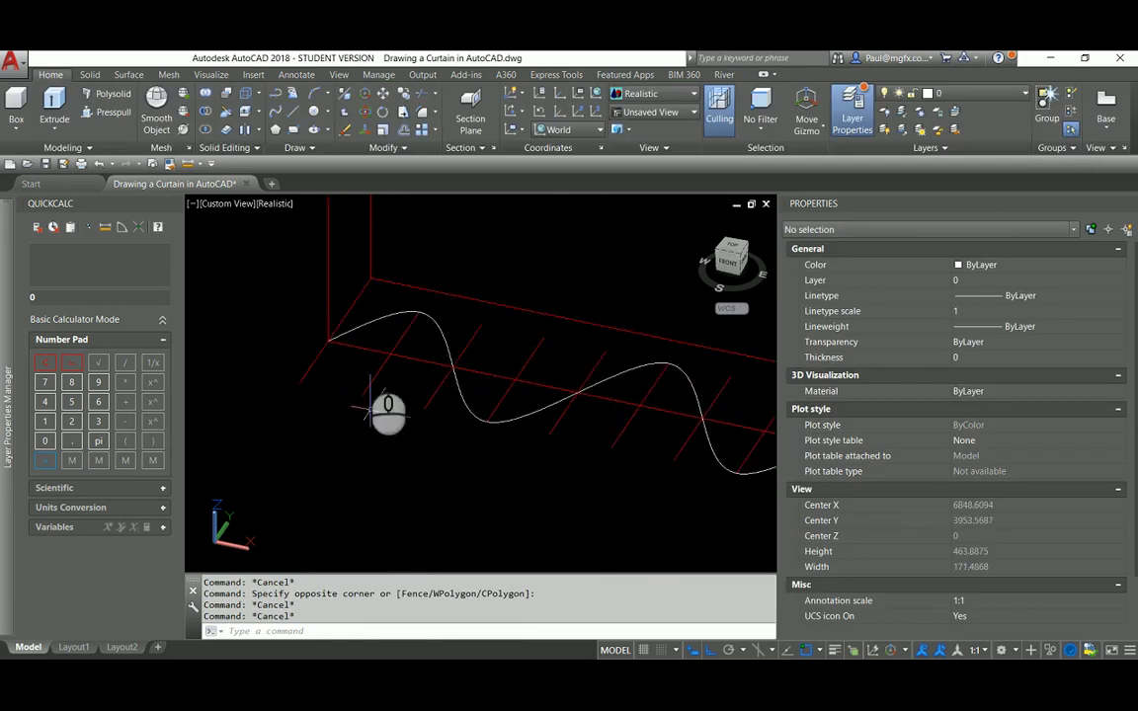
pyautogui.click(385, 325)
pyautogui.click(382, 308)
pyautogui.scroll(-6, 291, 389)
pyautogui.scroll(3, 450, 408)
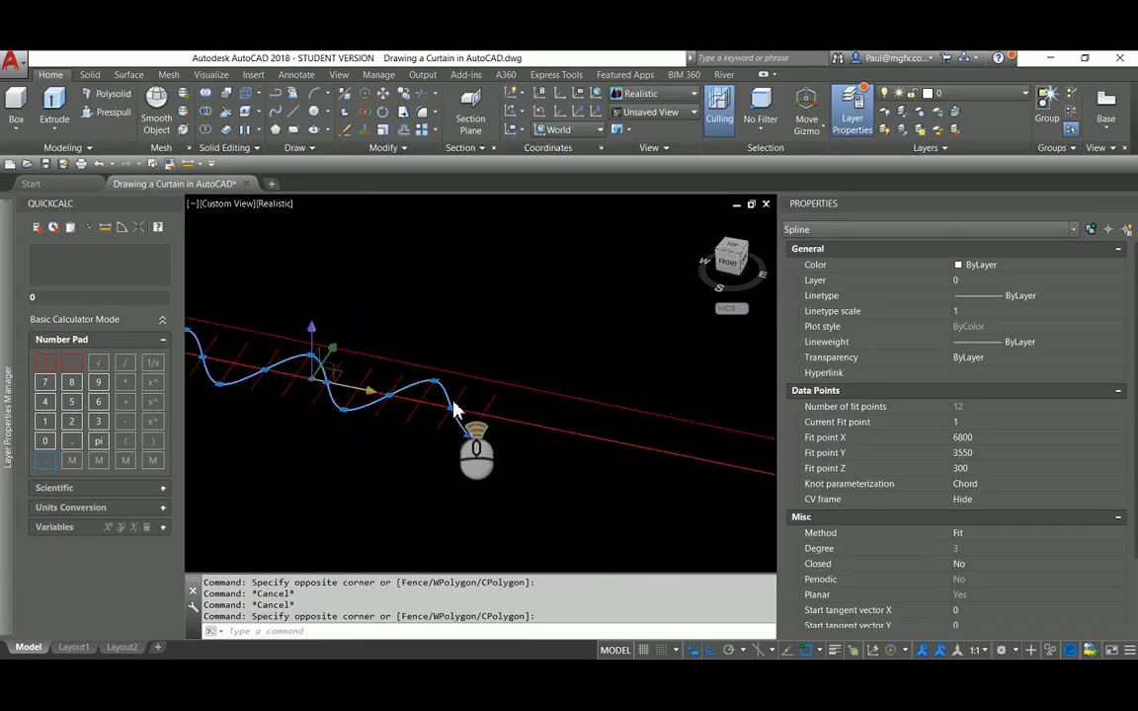
pyautogui.keyDown('shift'); pyautogui.moveTo(454, 410); pyautogui.dragTo(336, 350, button='middle'); pyautogui.keyUp('shift')
pyautogui.press('Escape')
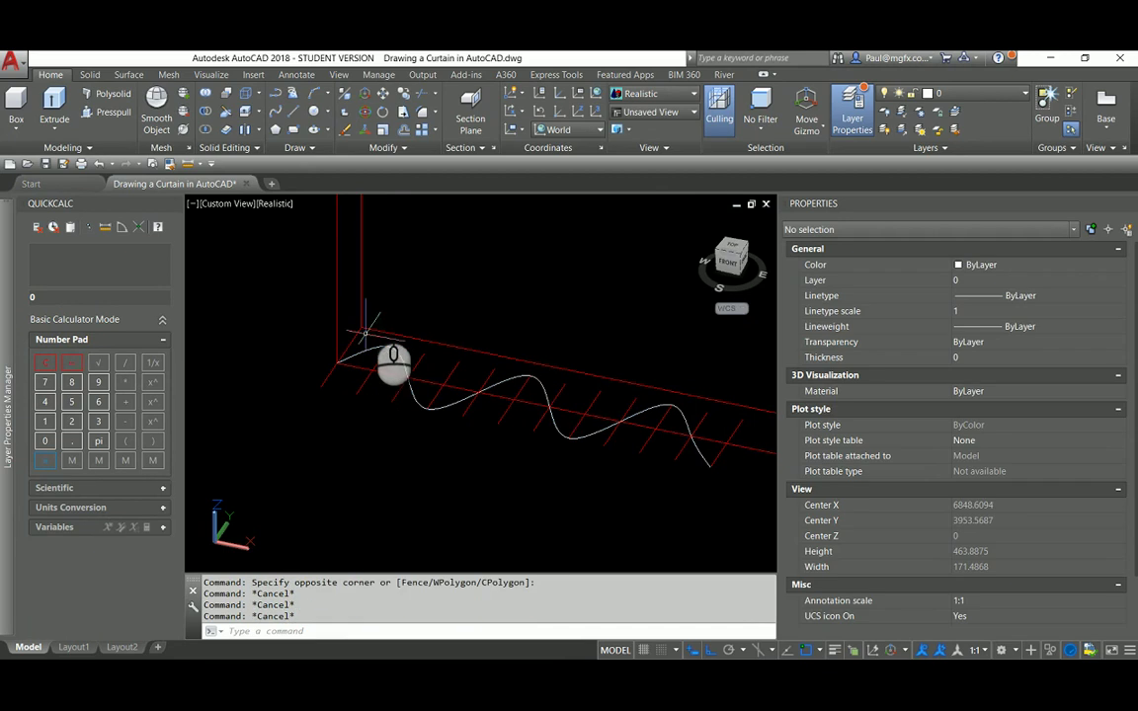
# Measure the distance from the bottom spline's first crest to the frame's front edge along the cross line
pyautogui.click(198, 164)
pyautogui.scroll(4, 362, 348)
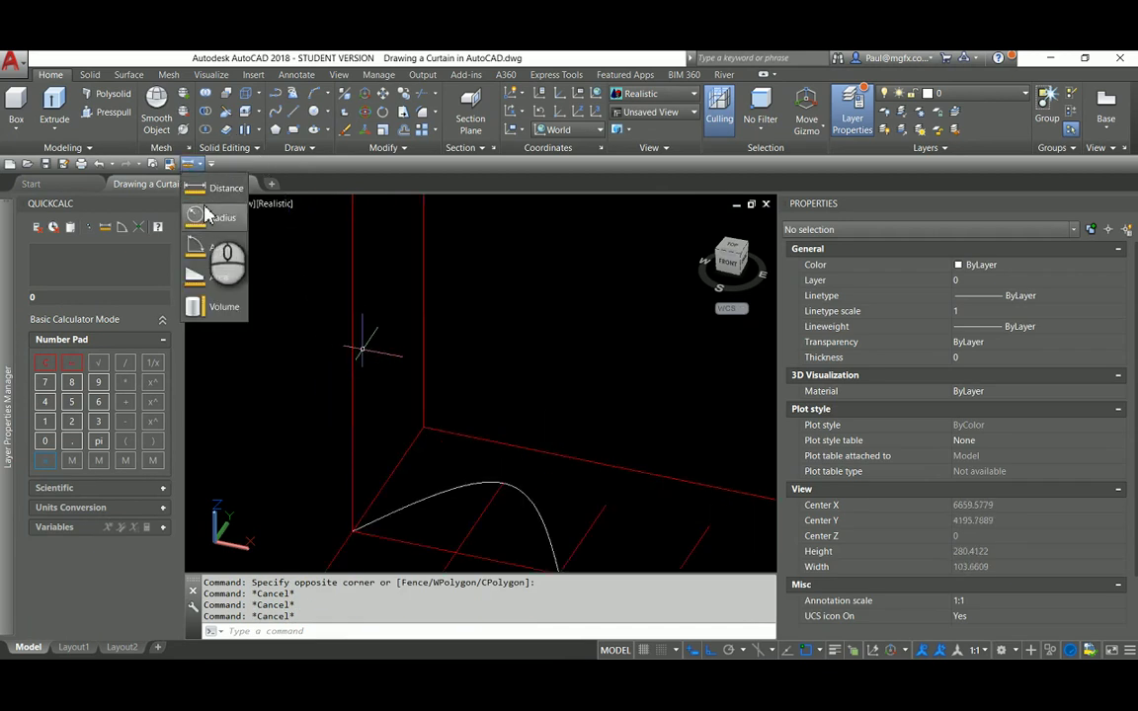
pyautogui.click(219, 188)
pyautogui.scroll(-4, 490, 424)
pyautogui.scroll(3, 493, 419)
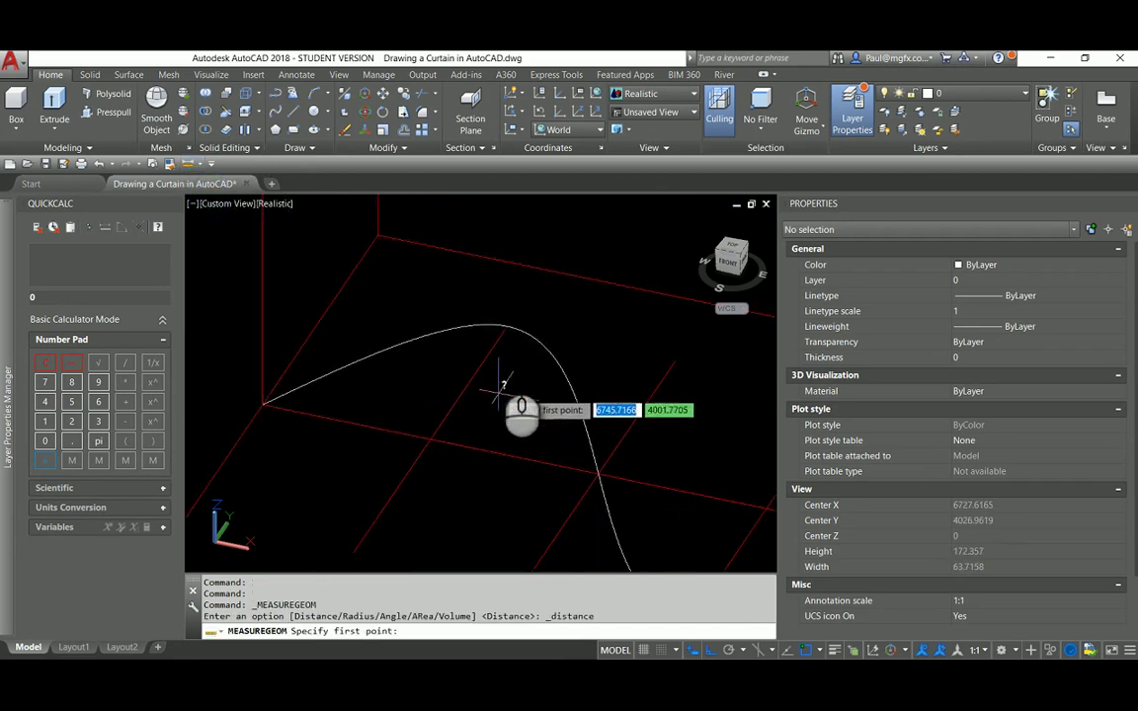
pyautogui.click(504, 327)
pyautogui.click(430, 442)
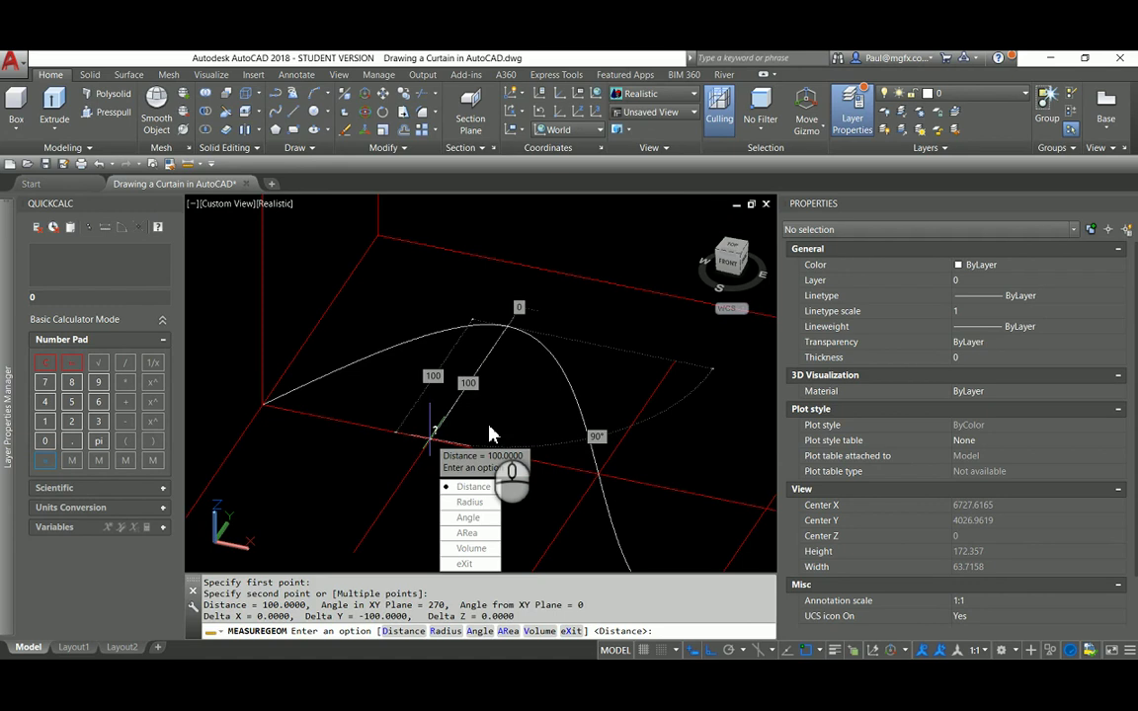
pyautogui.press('Escape')
pyautogui.press('Escape')
pyautogui.press('Escape')
pyautogui.press('Escape')
pyautogui.scroll(-5, 462, 405)
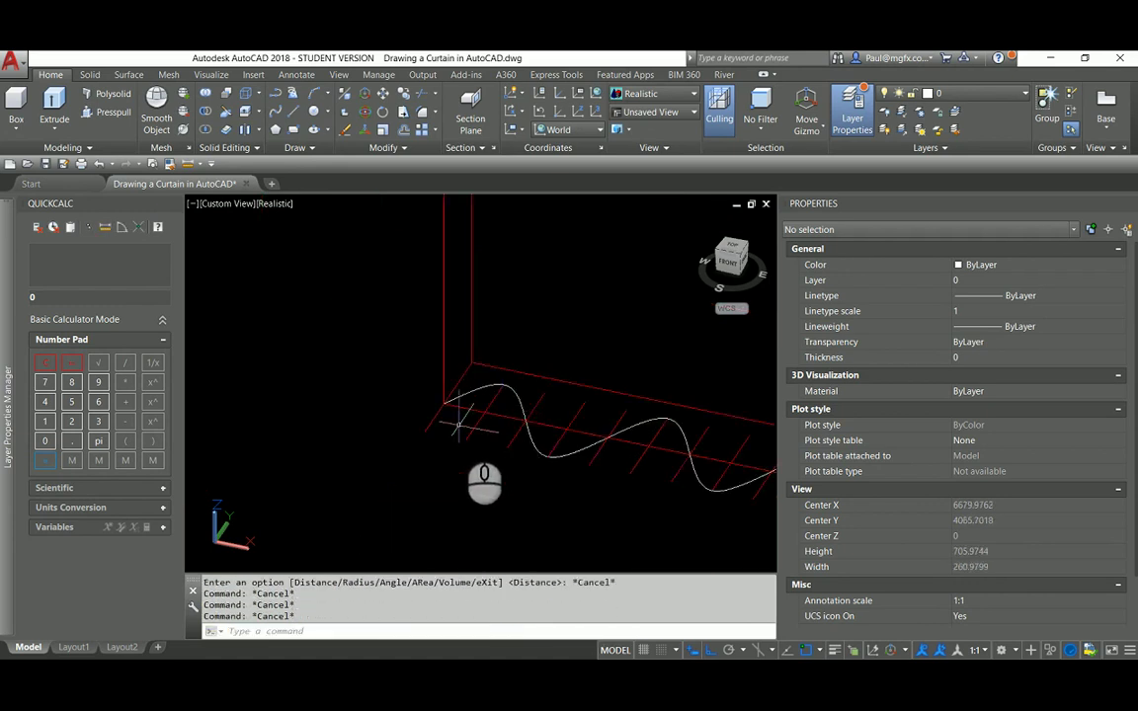
pyautogui.scroll(3, 468, 423)
pyautogui.click(525, 433)
pyautogui.click(452, 445)
pyautogui.press('Escape')
pyautogui.press('Escape')
# Erase the wavy spline along the front top edge of the red frame
pyautogui.scroll(-5, 449, 459)
pyautogui.moveTo(473, 417); pyautogui.dragTo(422, 348, button='middle')
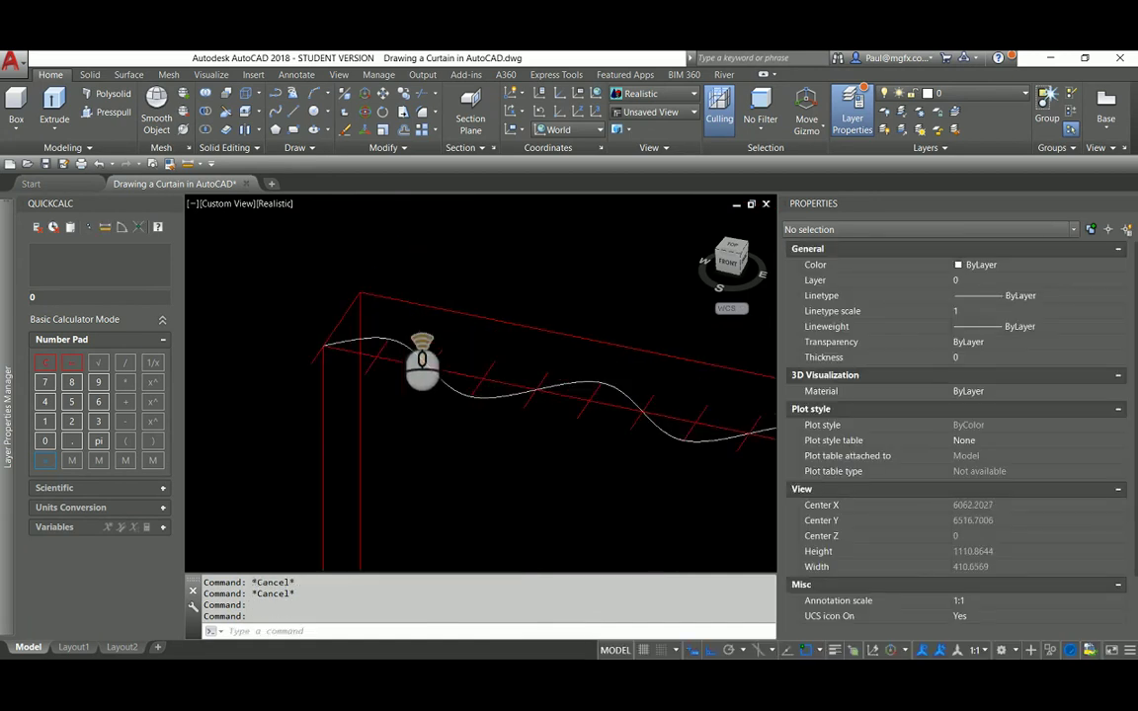
pyautogui.keyDown('shift'); pyautogui.moveTo(397, 302); pyautogui.dragTo(431, 308, button='middle'); pyautogui.keyUp('shift')
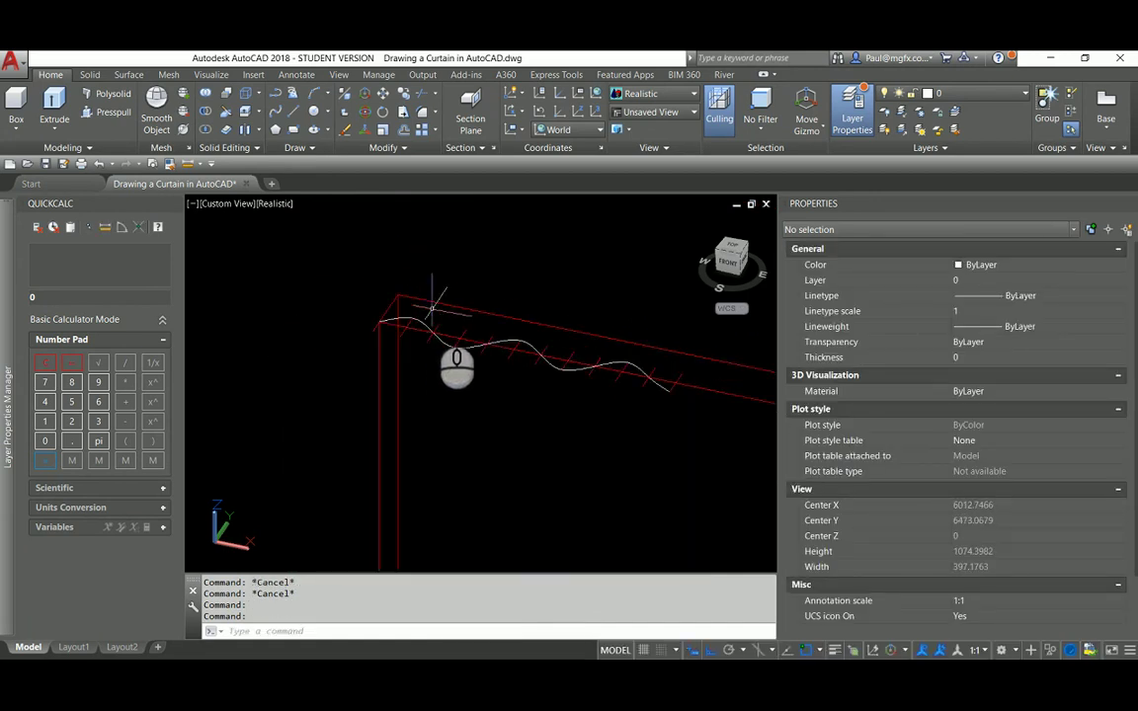
pyautogui.scroll(3, 432, 324)
pyautogui.write('e')
pyautogui.rightClick(425, 333)
pyautogui.scroll(3, 429, 322)
pyautogui.click(432, 316)
pyautogui.click(412, 334)
pyautogui.rightClick(412, 334)
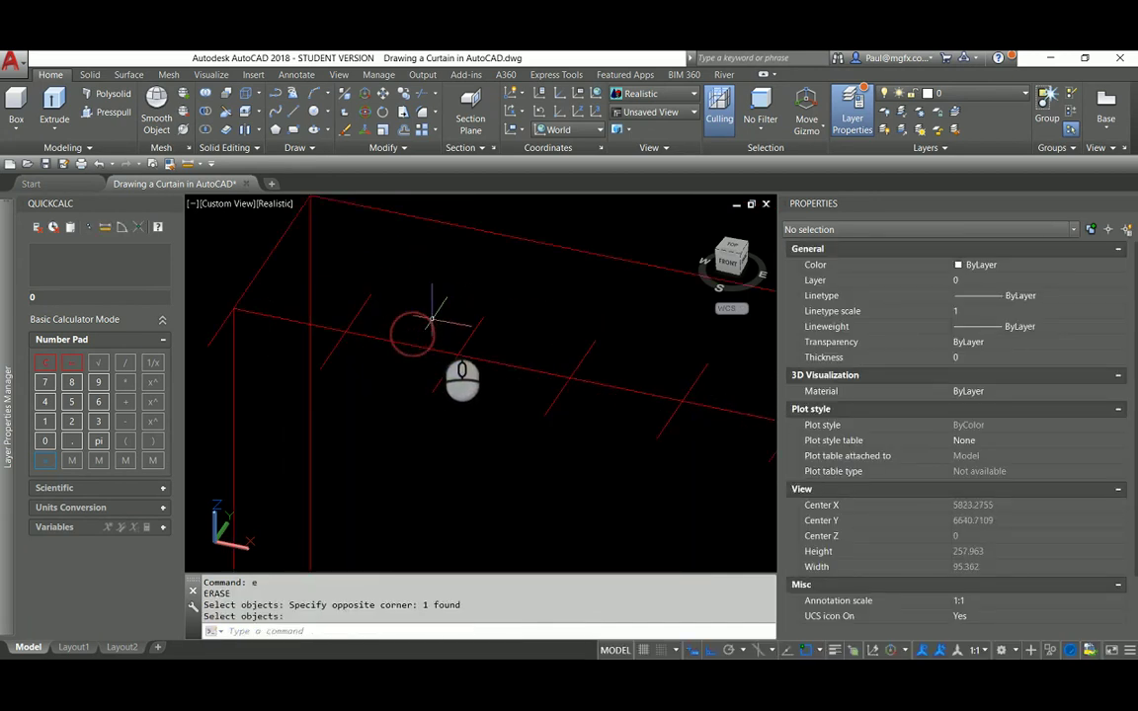
# Erase the array of short cross lines along the front top edge of the frame
pyautogui.rightClick(436, 322)
pyautogui.click(467, 317)
pyautogui.click(458, 327)
pyautogui.click(481, 326)
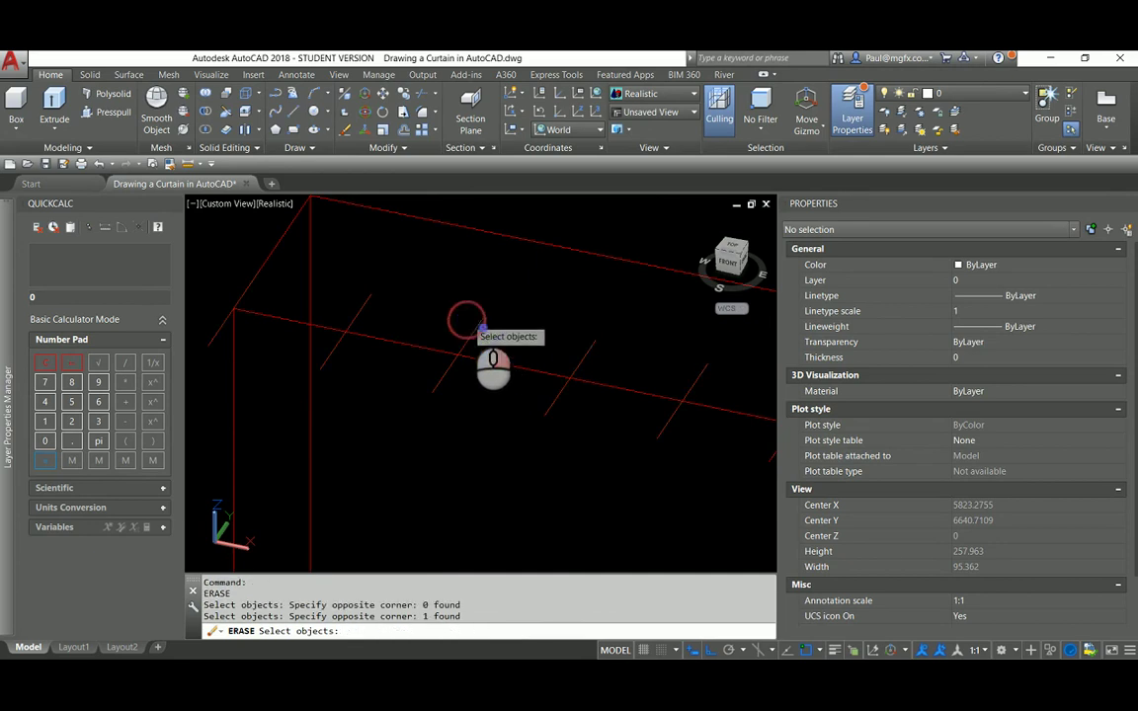
pyautogui.rightClick(481, 327)
# Copy the bottom array of cross lines from the frame's front bottom corner to the front top corner directly above
pyautogui.scroll(-7, 467, 307)
pyautogui.moveTo(427, 396); pyautogui.dragTo(439, 315, button='middle')
pyautogui.scroll(6, 445, 306)
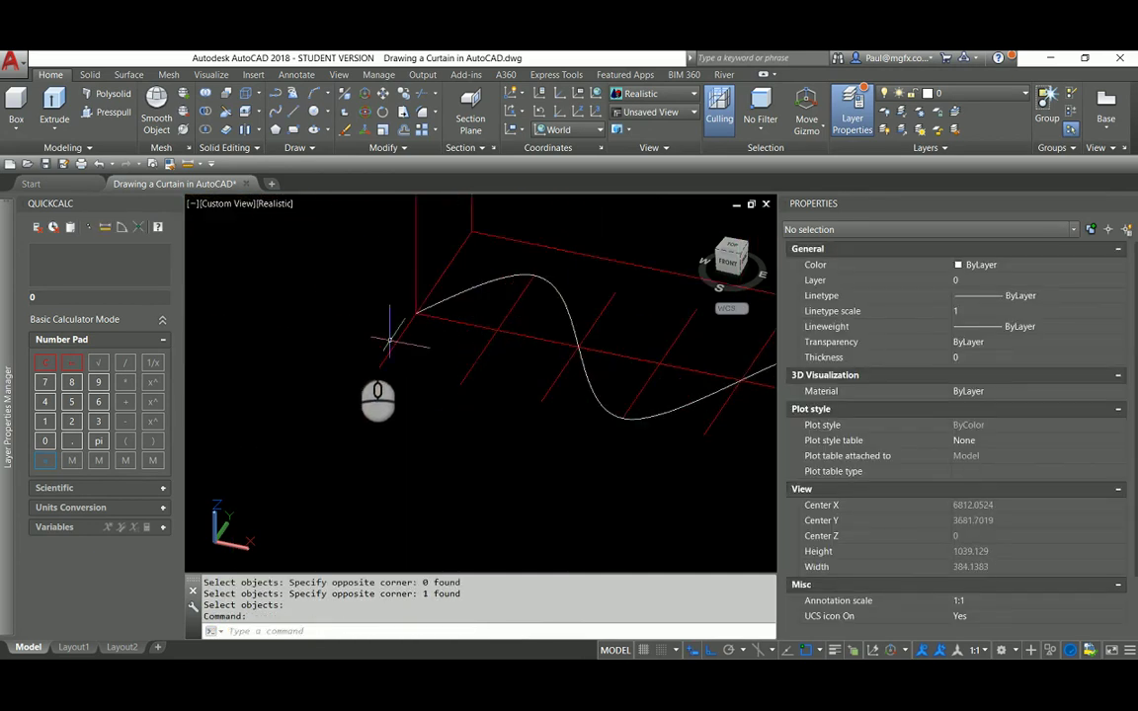
pyautogui.click(408, 95)
pyautogui.scroll(2, 406, 333)
pyautogui.click(404, 341)
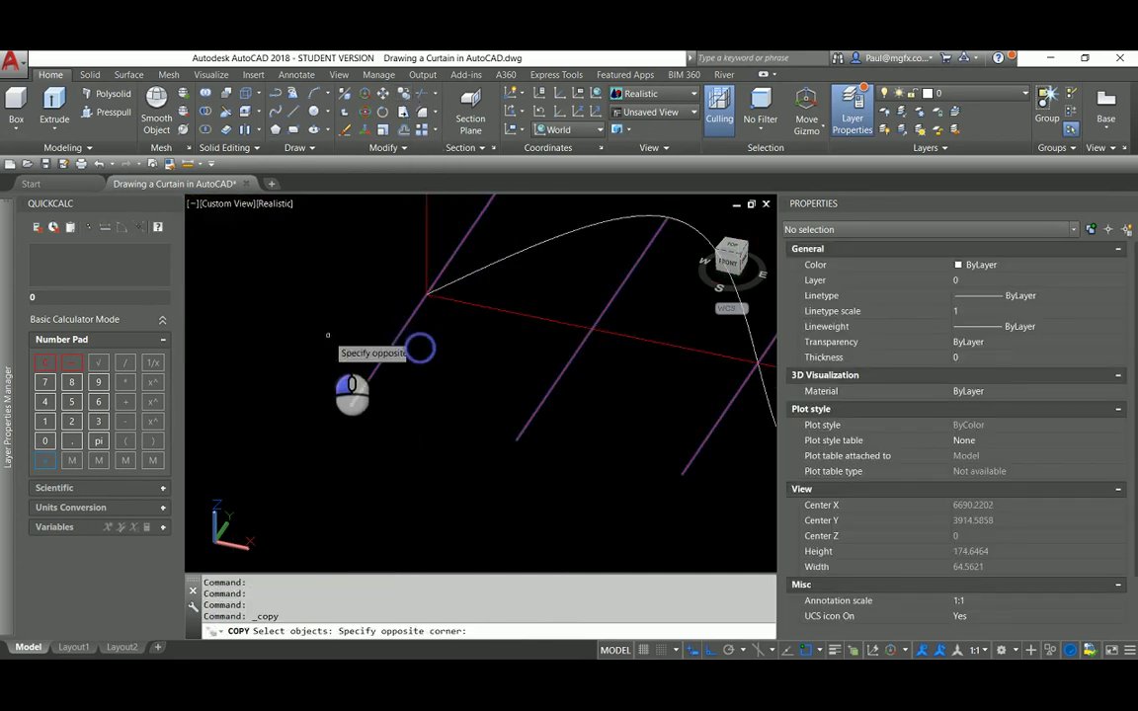
pyautogui.click(327, 333)
pyautogui.rightClick(328, 333)
pyautogui.click(426, 294)
pyautogui.scroll(-6, 405, 403)
pyautogui.moveTo(424, 297); pyautogui.dragTo(430, 482, button='middle')
pyautogui.scroll(-3, 425, 263)
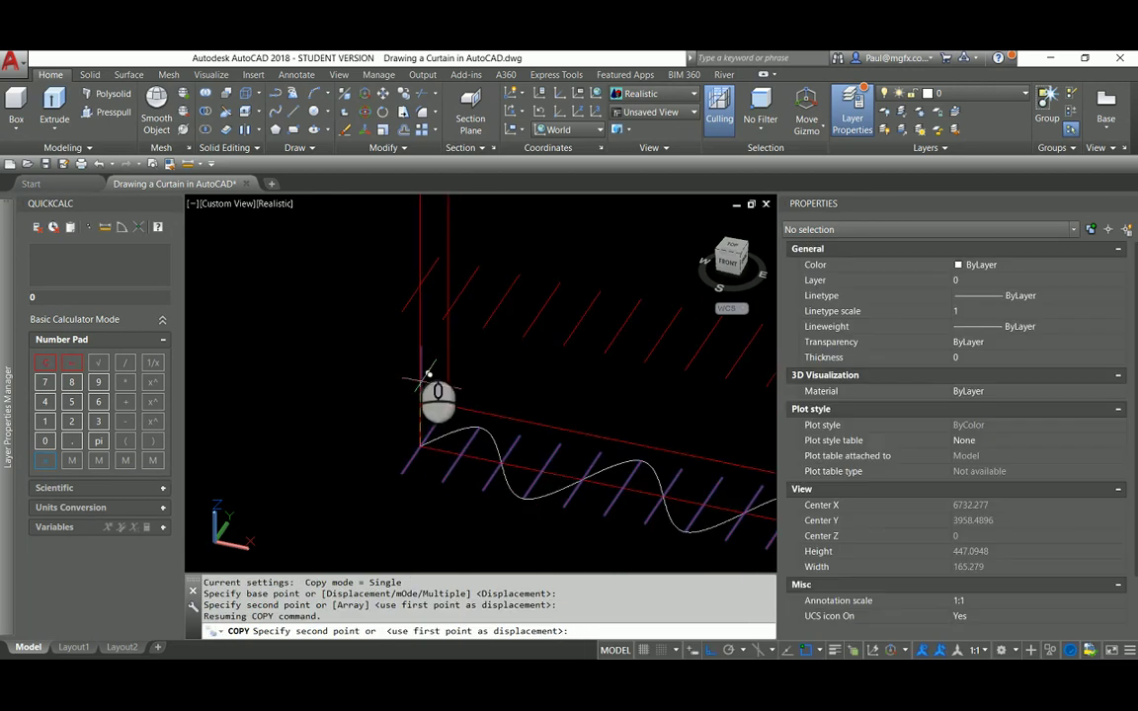
pyautogui.moveTo(410, 371); pyautogui.dragTo(371, 339, button='middle')
pyautogui.scroll(3, 413, 244)
pyautogui.click(413, 234)
pyautogui.scroll(-2, 414, 232)
pyautogui.scroll(5, 371, 339)
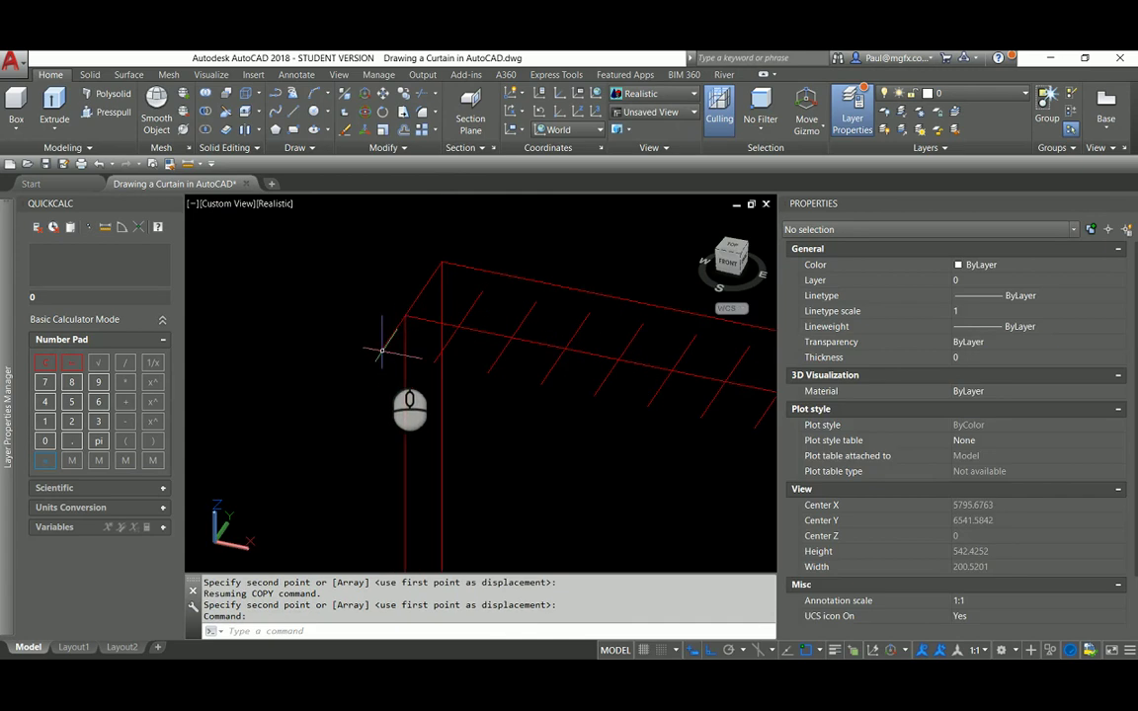
# Open the cross-line array along the frame's front top edge for editing of its source objects
pyautogui.click(383, 346)
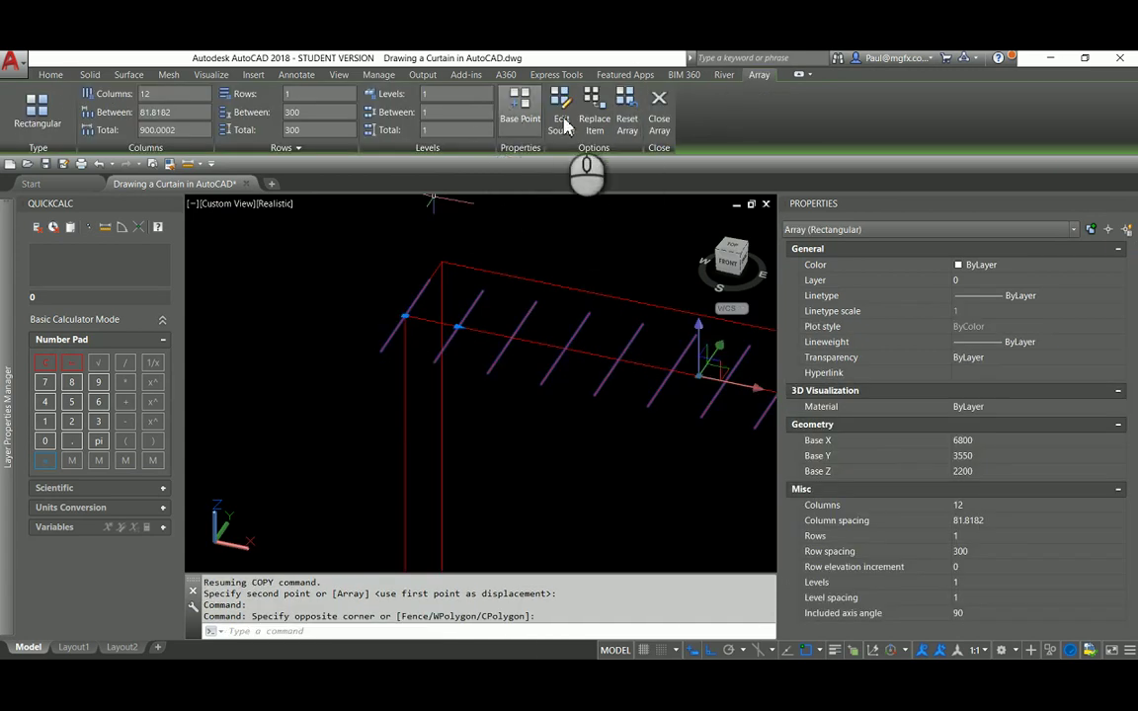
pyautogui.click(561, 109)
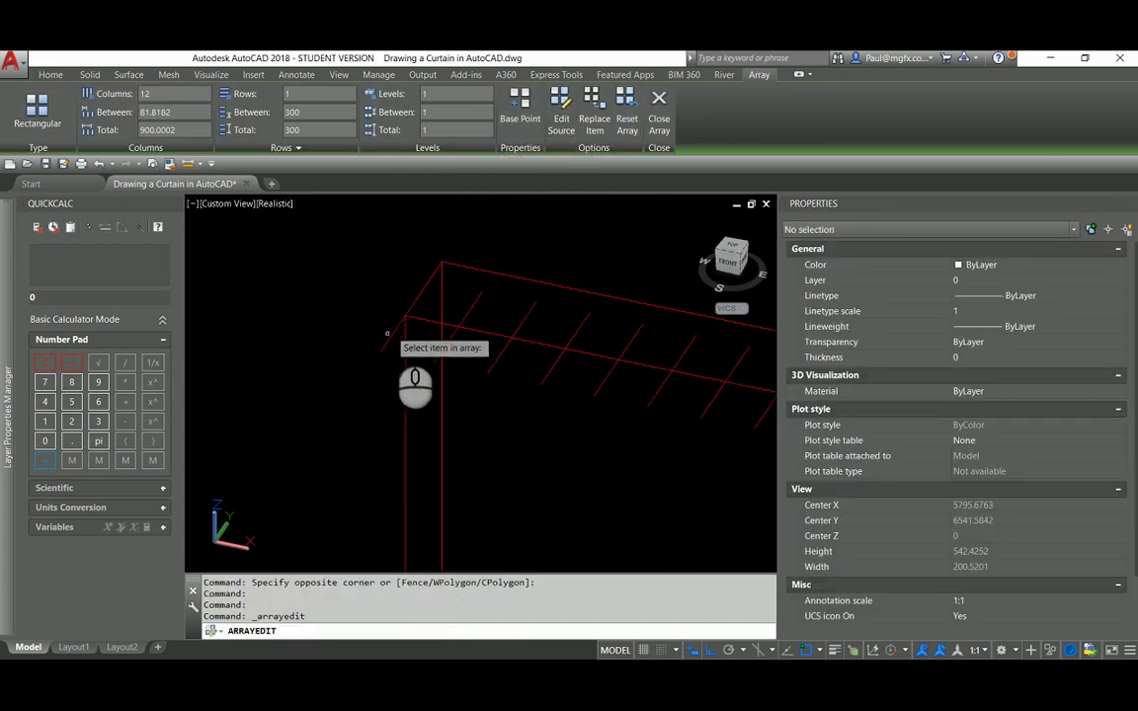
pyautogui.click(388, 339)
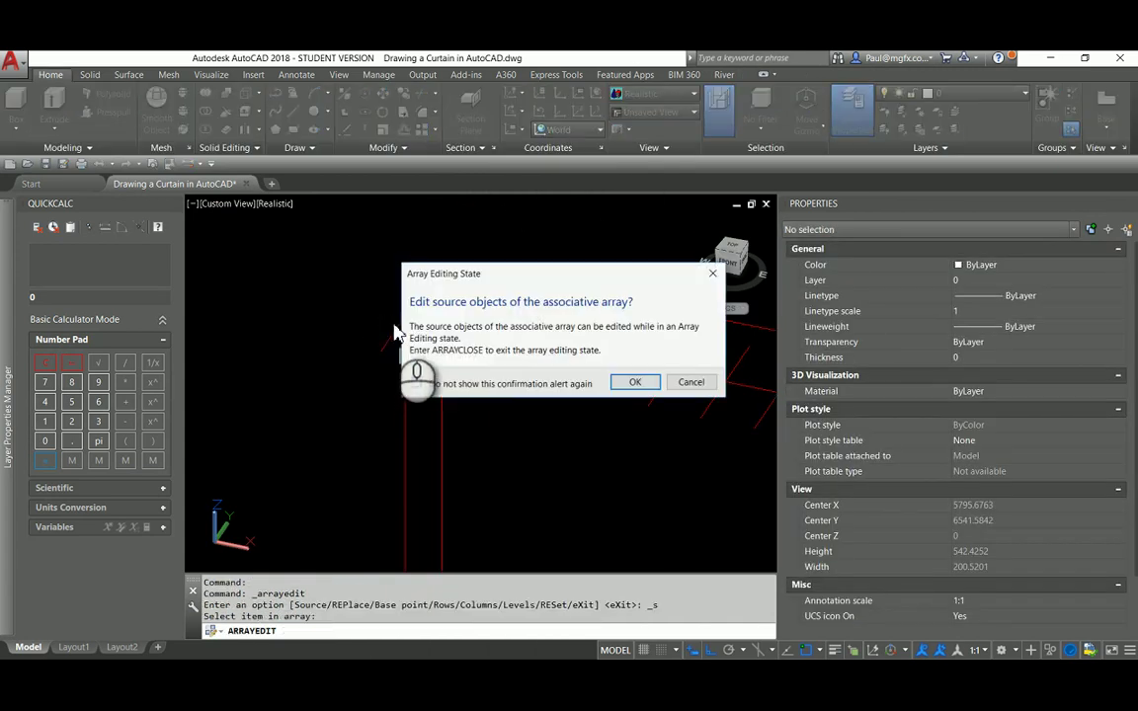
pyautogui.click(633, 382)
pyautogui.scroll(2, 398, 301)
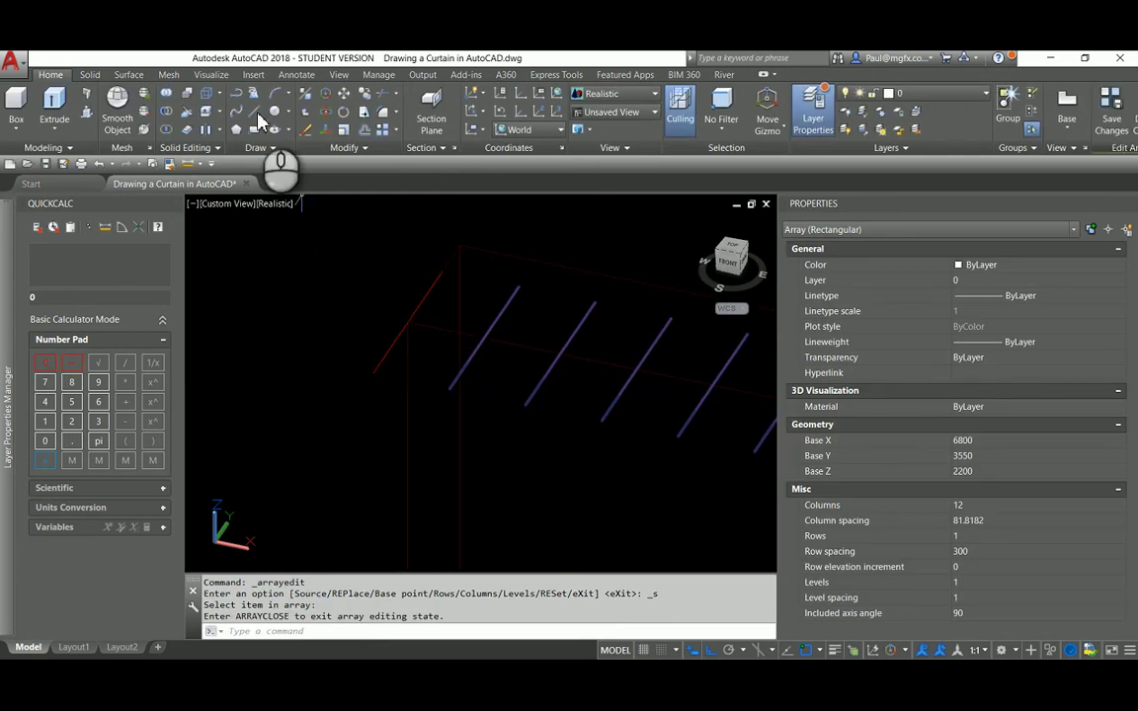
# Draw a circle of radius 50 centred where the first cross line meets the frame's front top corner
pyautogui.click(277, 112)
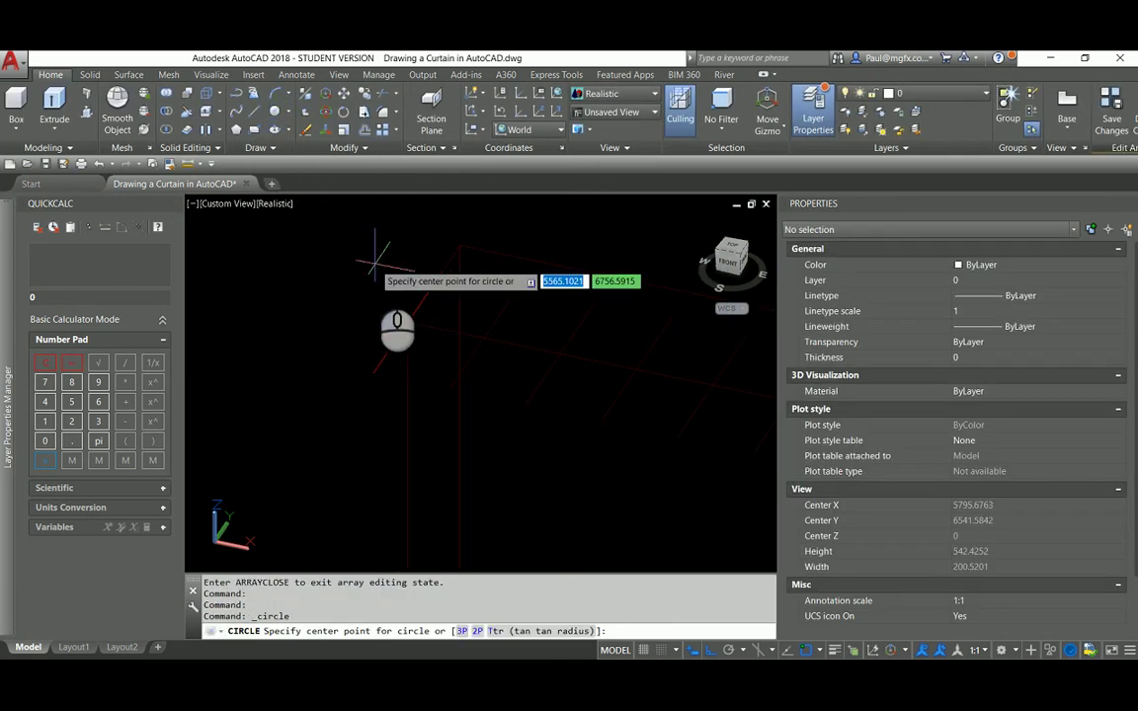
pyautogui.click(406, 325)
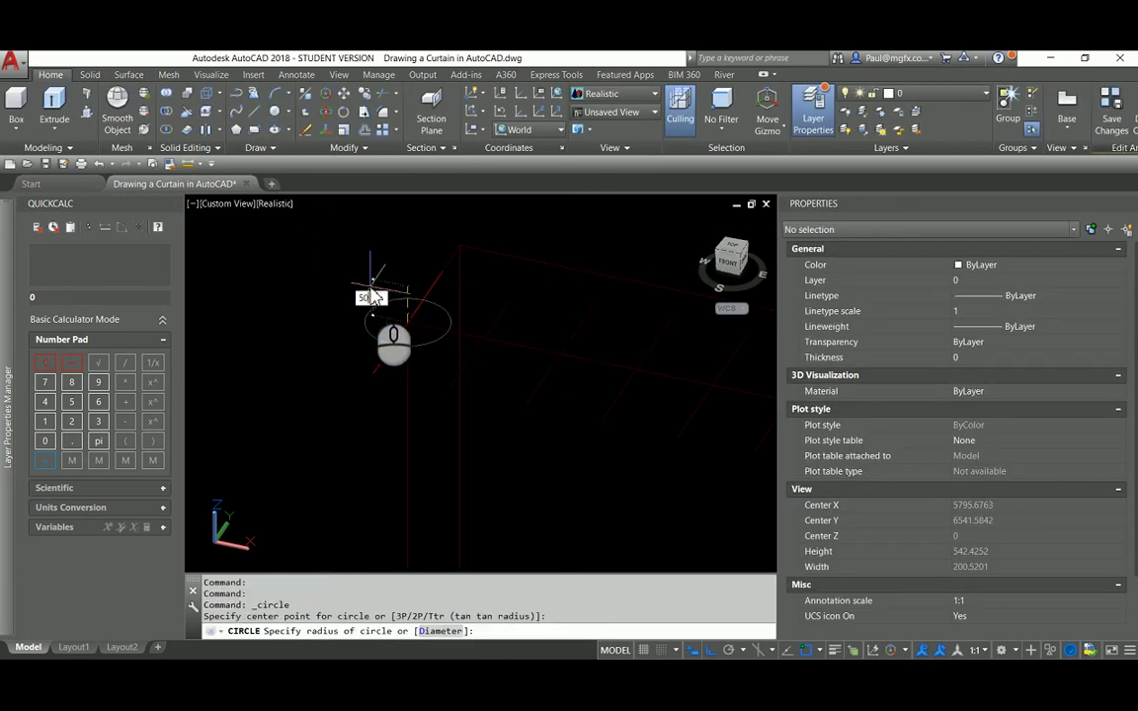
pyautogui.write('50')
pyautogui.press('Return')
pyautogui.press('Return')
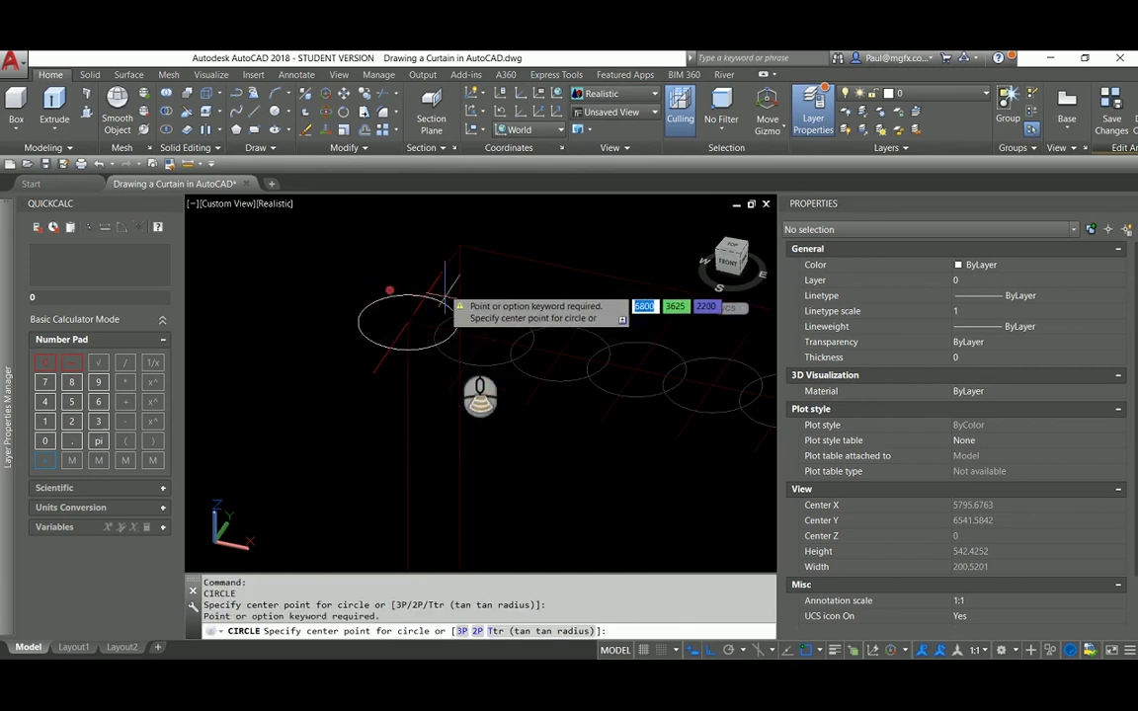
pyautogui.scroll(2, 446, 293)
pyautogui.press('Escape')
pyautogui.press('Escape')
pyautogui.scroll(2, 435, 401)
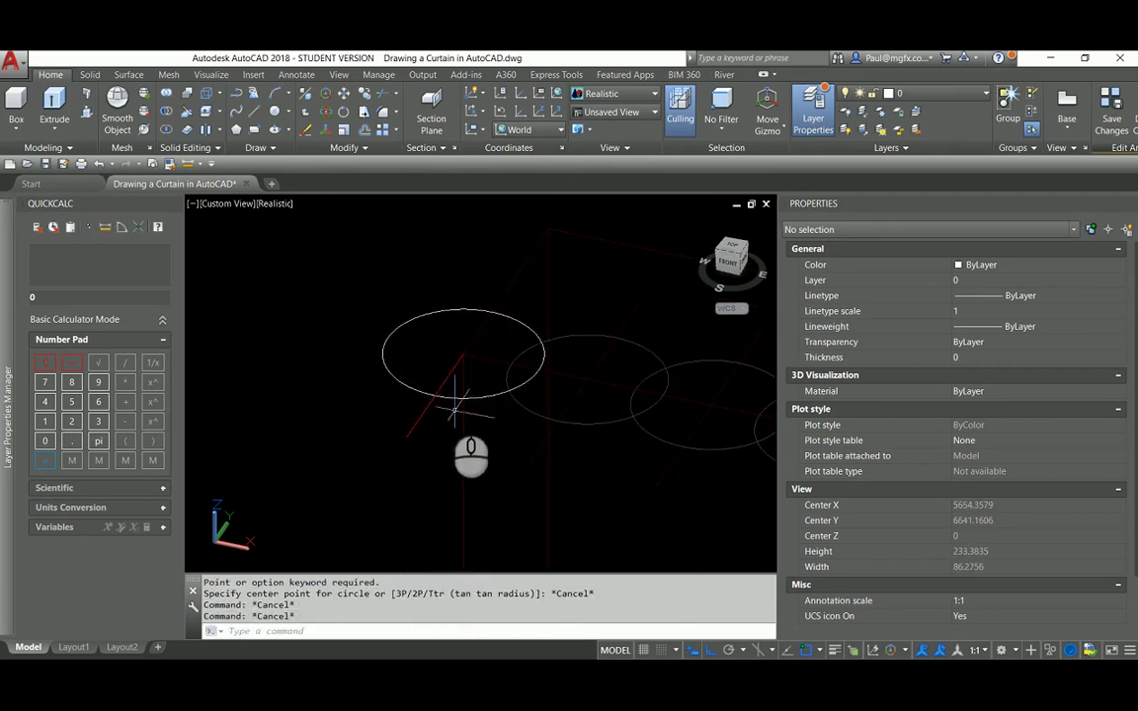
pyautogui.click(431, 420)
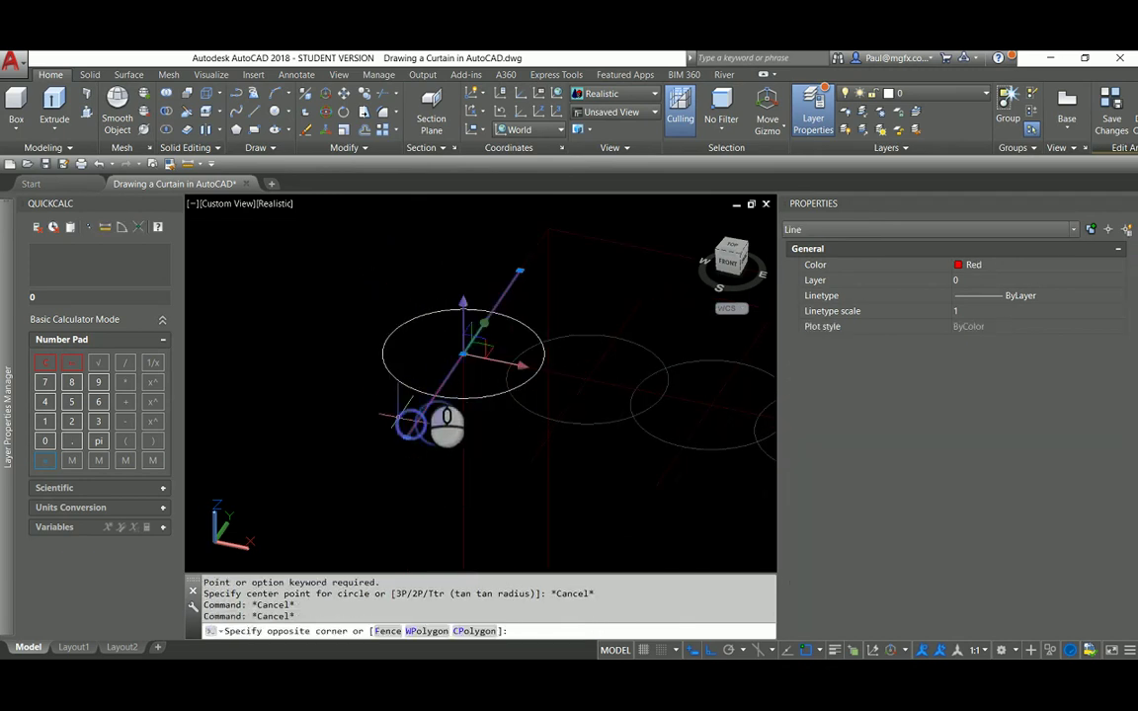
pyautogui.click(519, 269)
pyautogui.scroll(6, 491, 312)
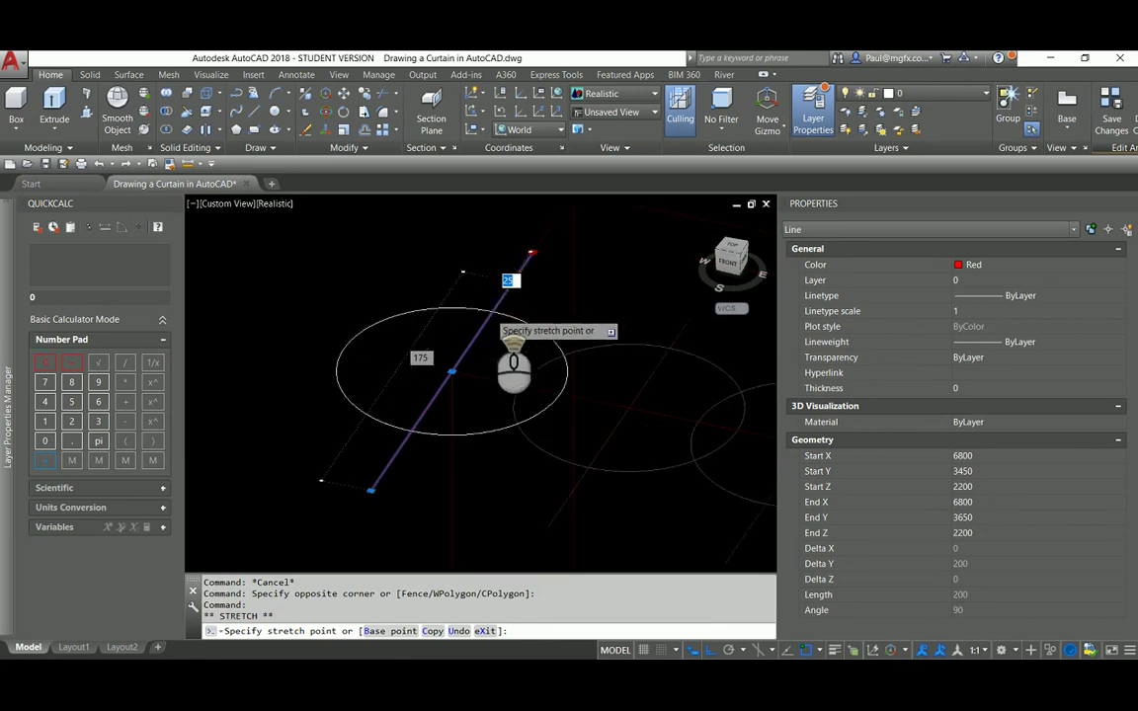
pyautogui.keyDown('shift'); pyautogui.rightClick(491, 314); pyautogui.keyUp('shift')
pyautogui.click(479, 344)
pyautogui.press('Escape')
pyautogui.press('Escape')
pyautogui.press('Escape')
pyautogui.scroll(-5, 466, 337)
pyautogui.scroll(3, 448, 338)
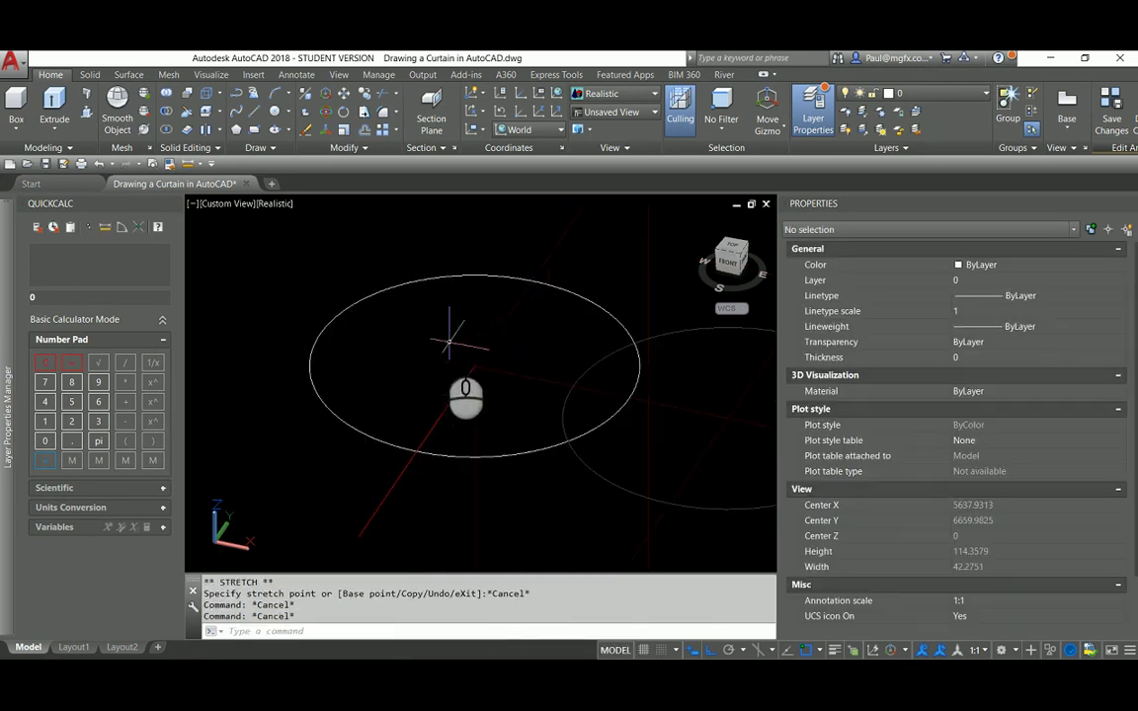
# Trim both ends of the source cross line that extend outside the circle, using the circle as the cutting edge
pyautogui.write('tr')
pyautogui.rightClick(446, 305)
pyautogui.click(428, 316)
pyautogui.click(373, 271)
pyautogui.rightClick(373, 271)
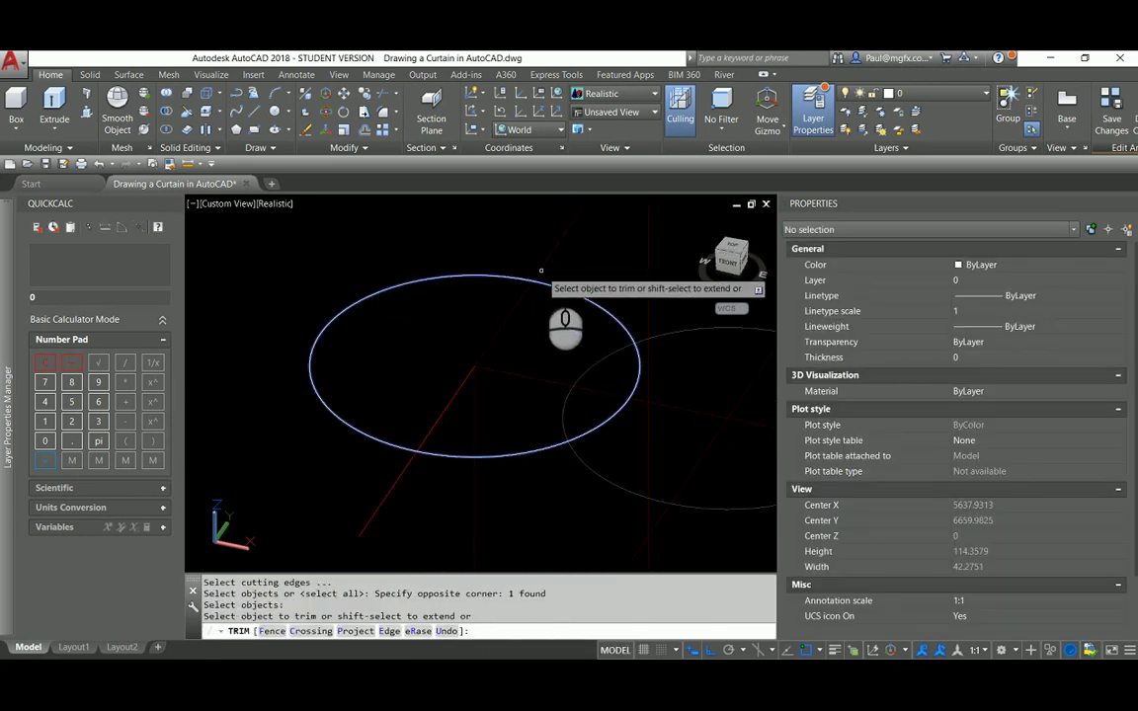
pyautogui.scroll(-3, 542, 302)
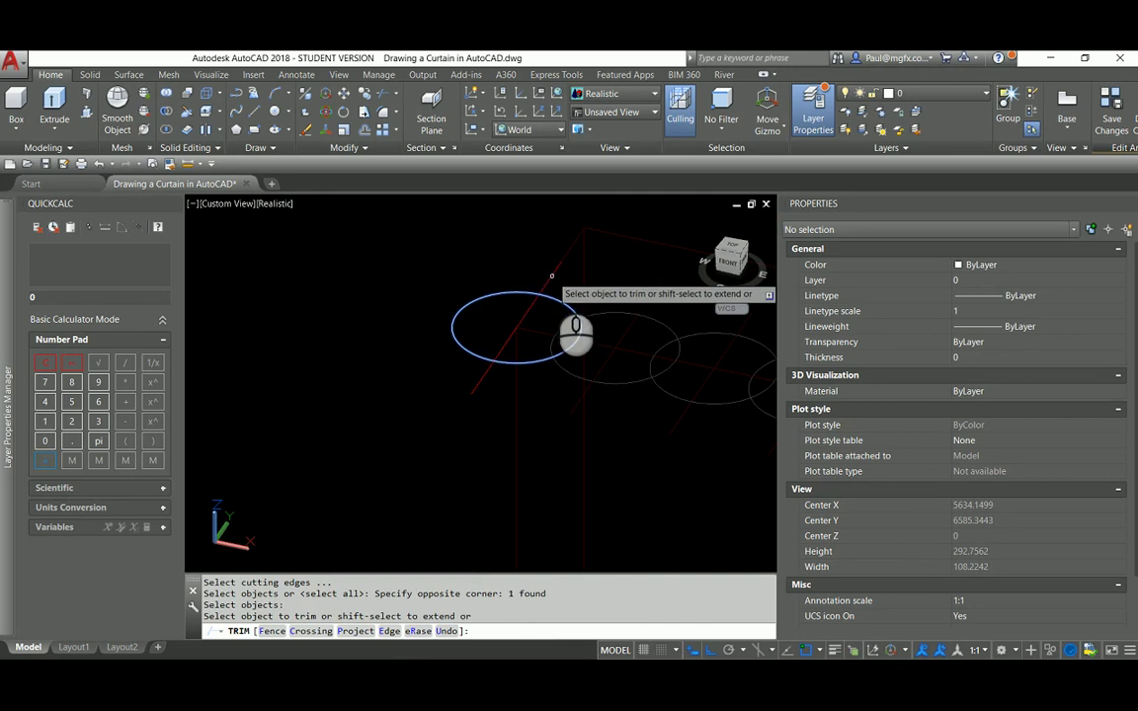
pyautogui.click(480, 378)
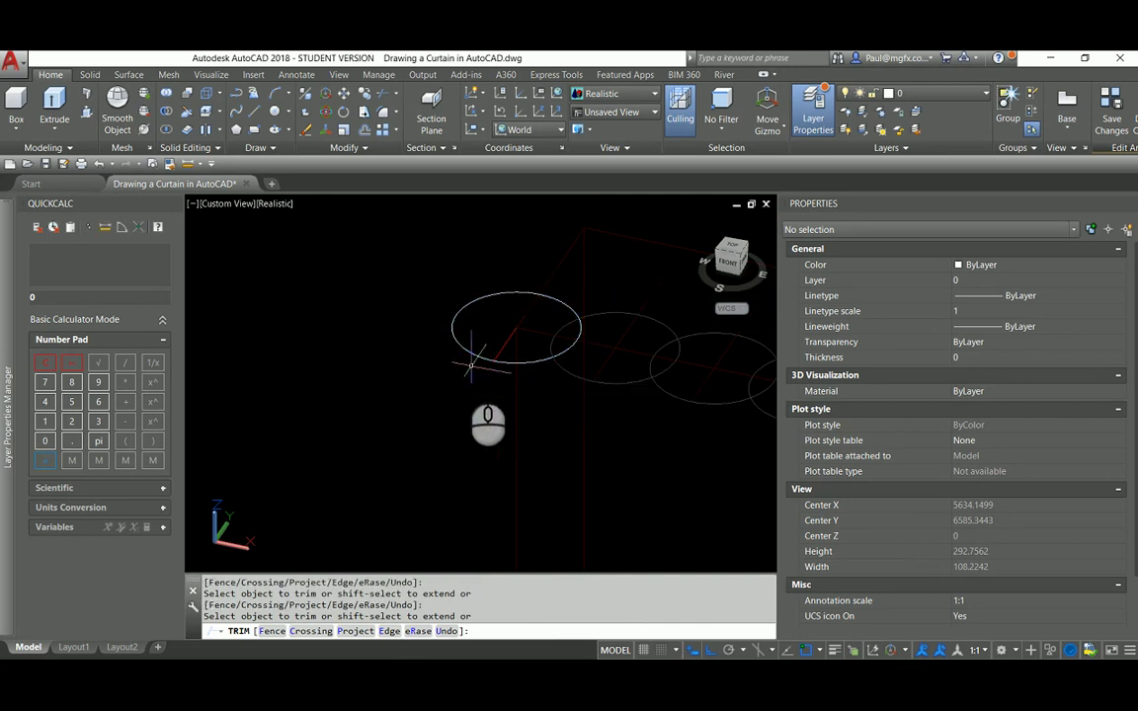
pyautogui.press('Return')
pyautogui.press('Escape')
pyautogui.press('Escape')
# Erase the construction circle and save the source changes back to the array
pyautogui.write('e')
pyautogui.press('Return')
pyautogui.click(464, 330)
pyautogui.click(435, 314)
pyautogui.rightClick(434, 314)
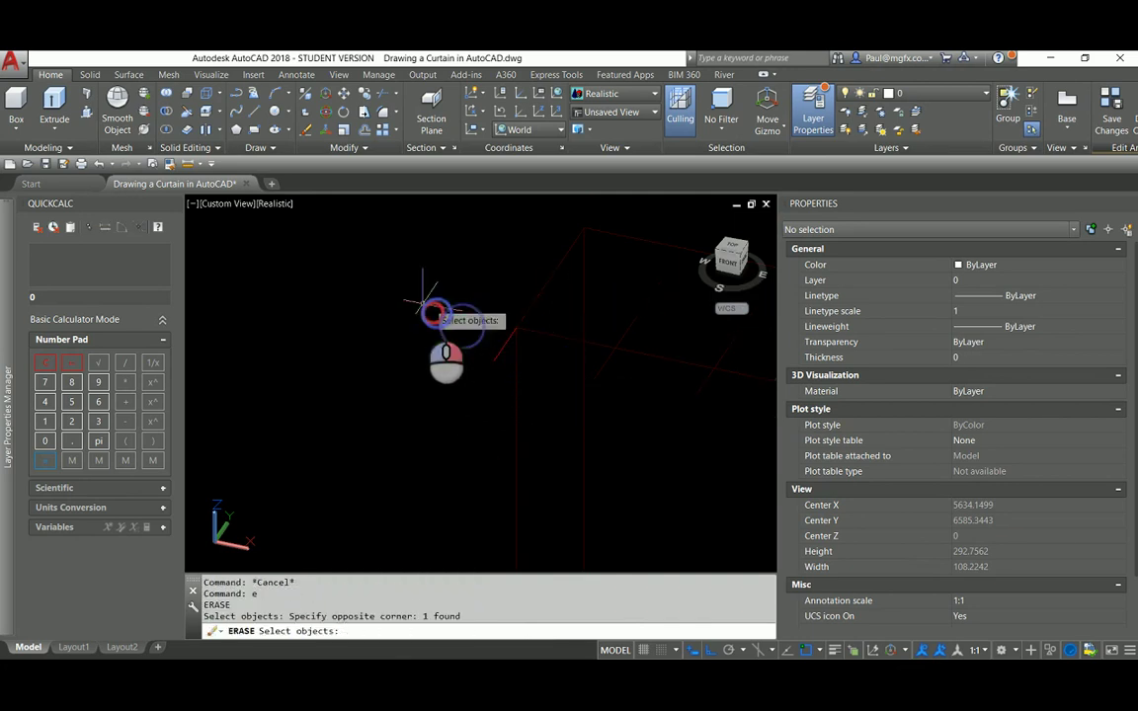
pyautogui.scroll(-3, 439, 346)
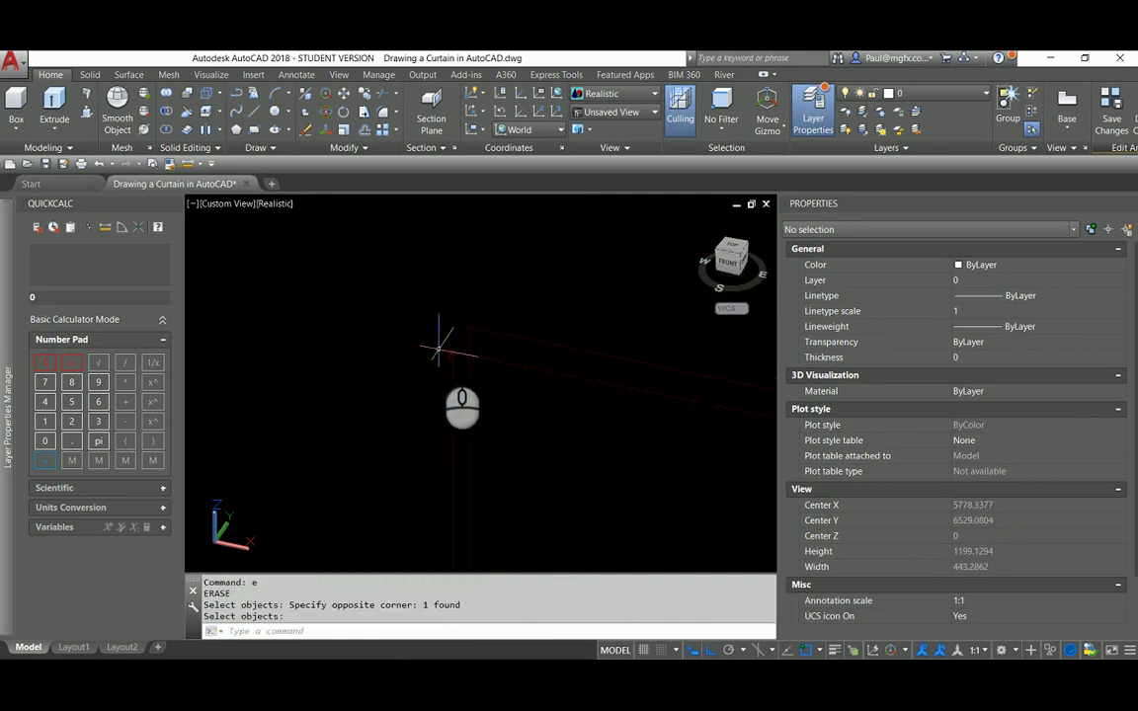
pyautogui.click(1111, 123)
pyautogui.scroll(6, 619, 376)
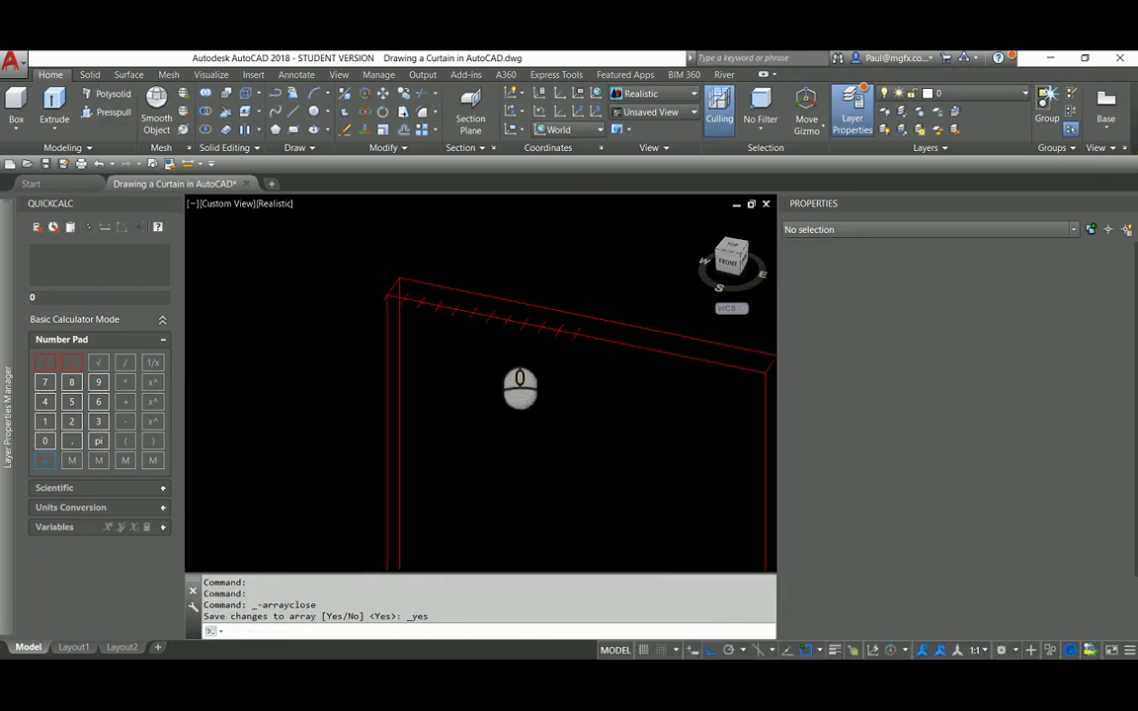
# Move the UCS origin to the frame's front top corner, at the middle of the first cross line
pyautogui.scroll(9, 392, 298)
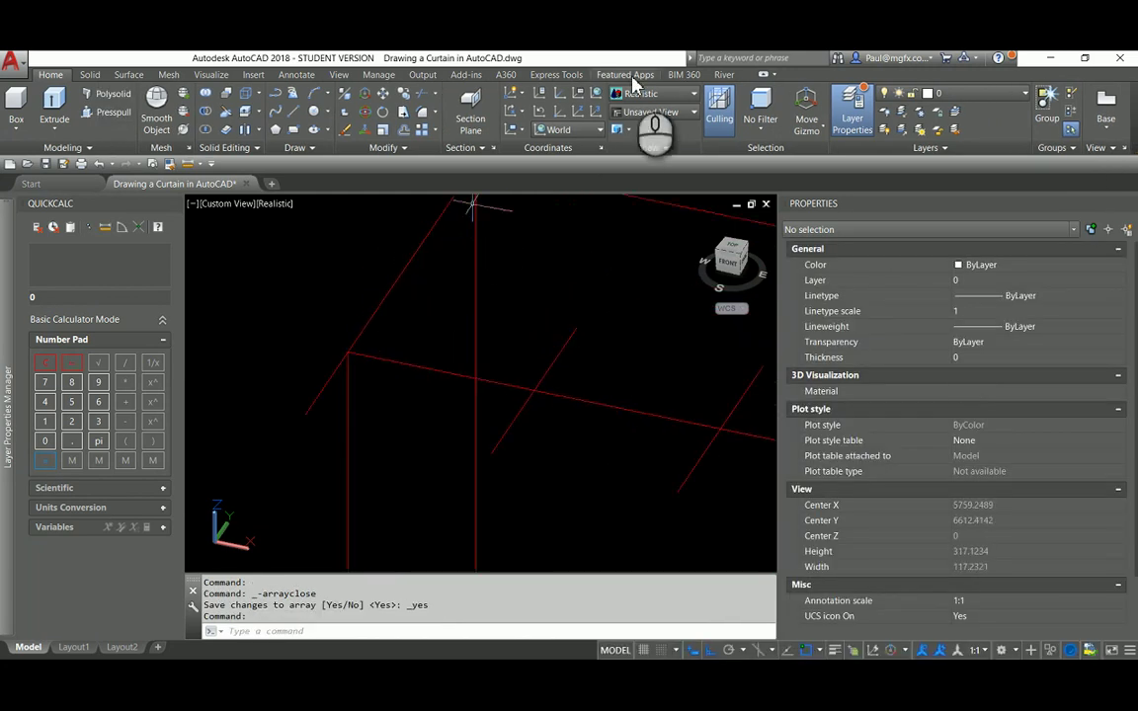
pyautogui.click(538, 112)
pyautogui.click(559, 116)
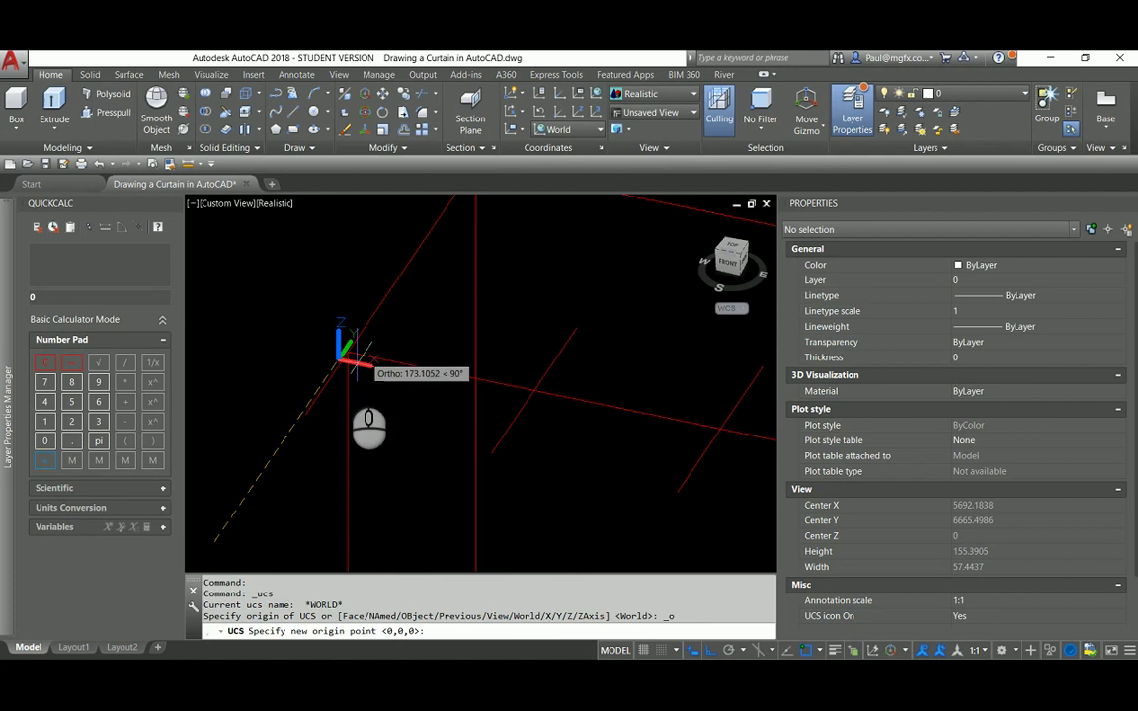
pyautogui.scroll(-5, 373, 375)
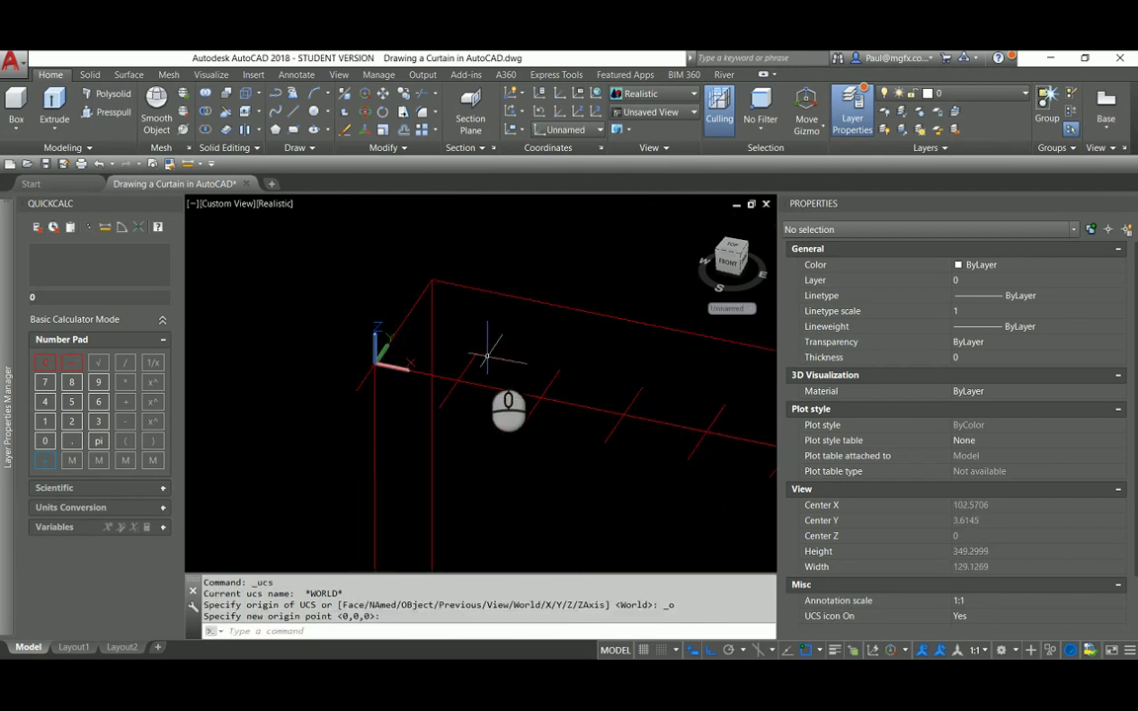
# Start a fit spline at the front top corner, weaving through rear ends, midpoints and front ends of successive cross lines
pyautogui.scroll(3, 487, 356)
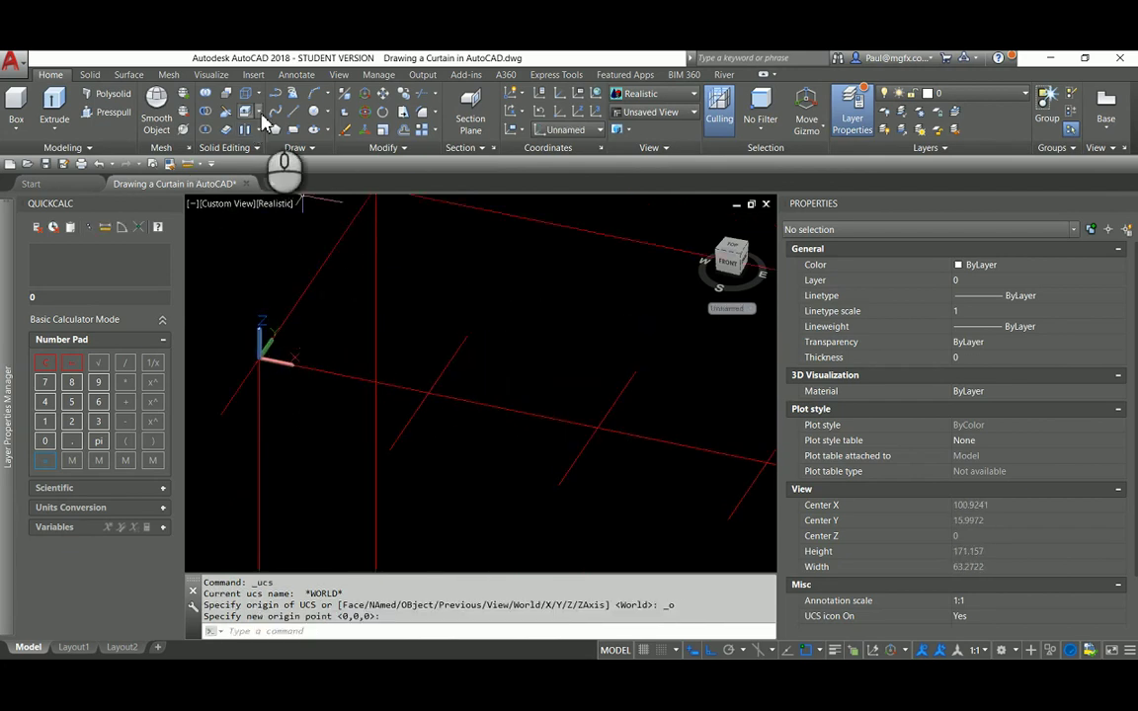
pyautogui.click(273, 112)
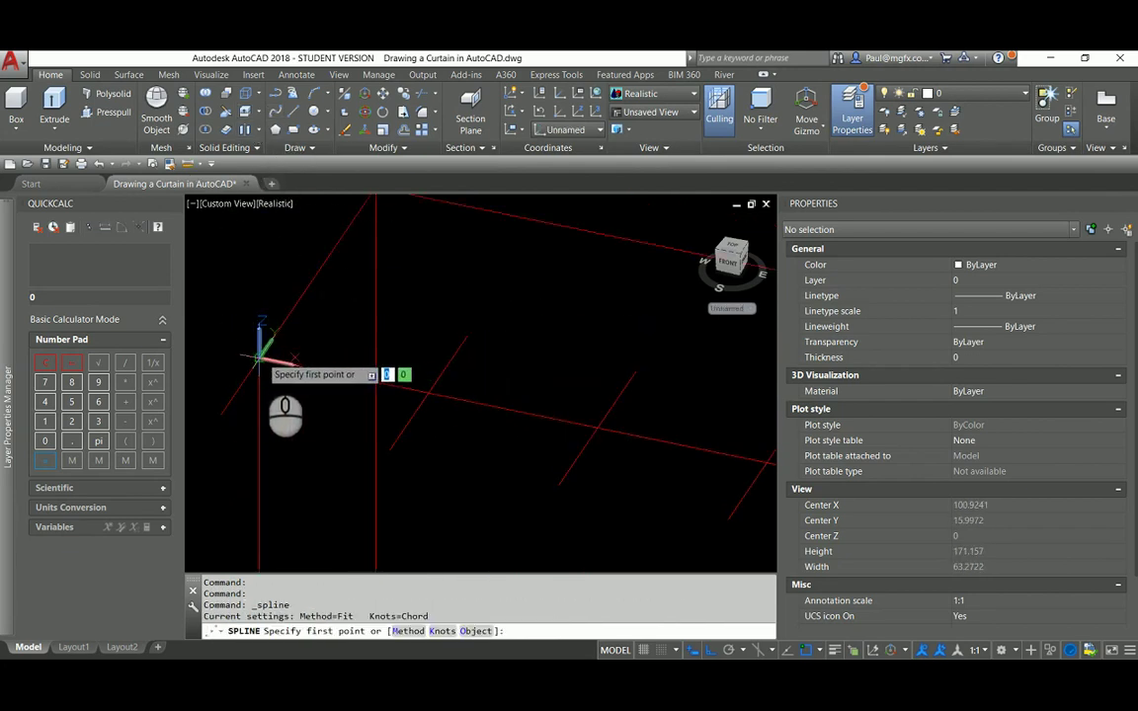
pyautogui.click(259, 359)
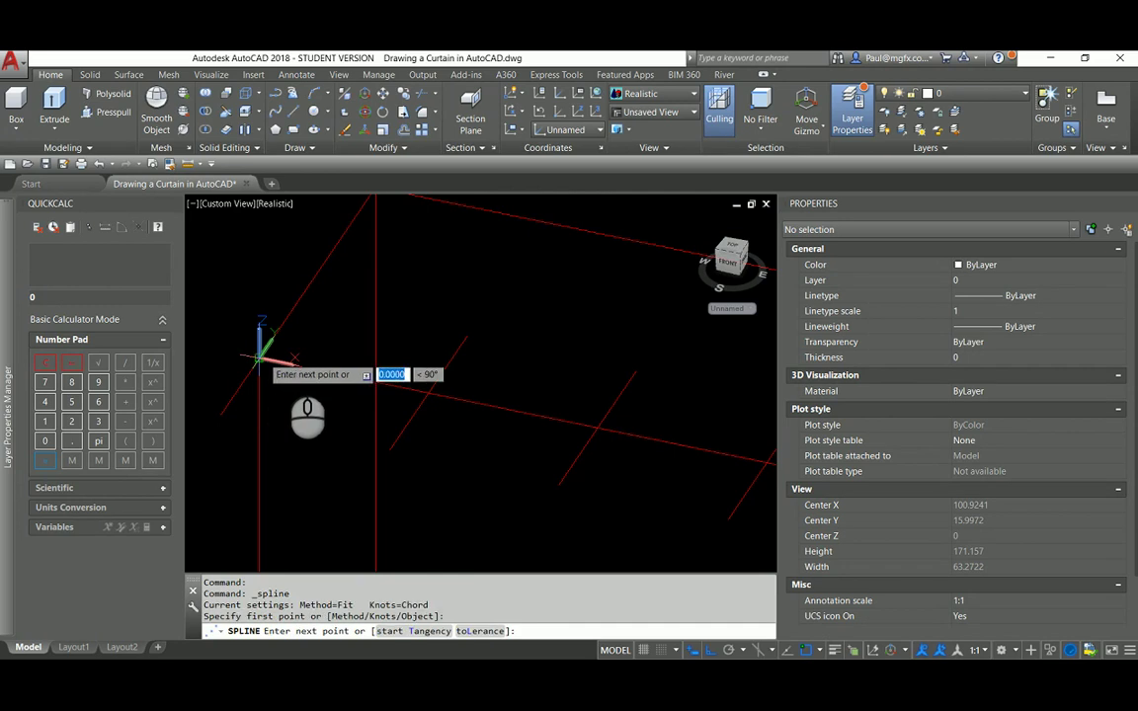
pyautogui.click(468, 338)
pyautogui.scroll(-3, 451, 317)
pyautogui.scroll(2, 486, 362)
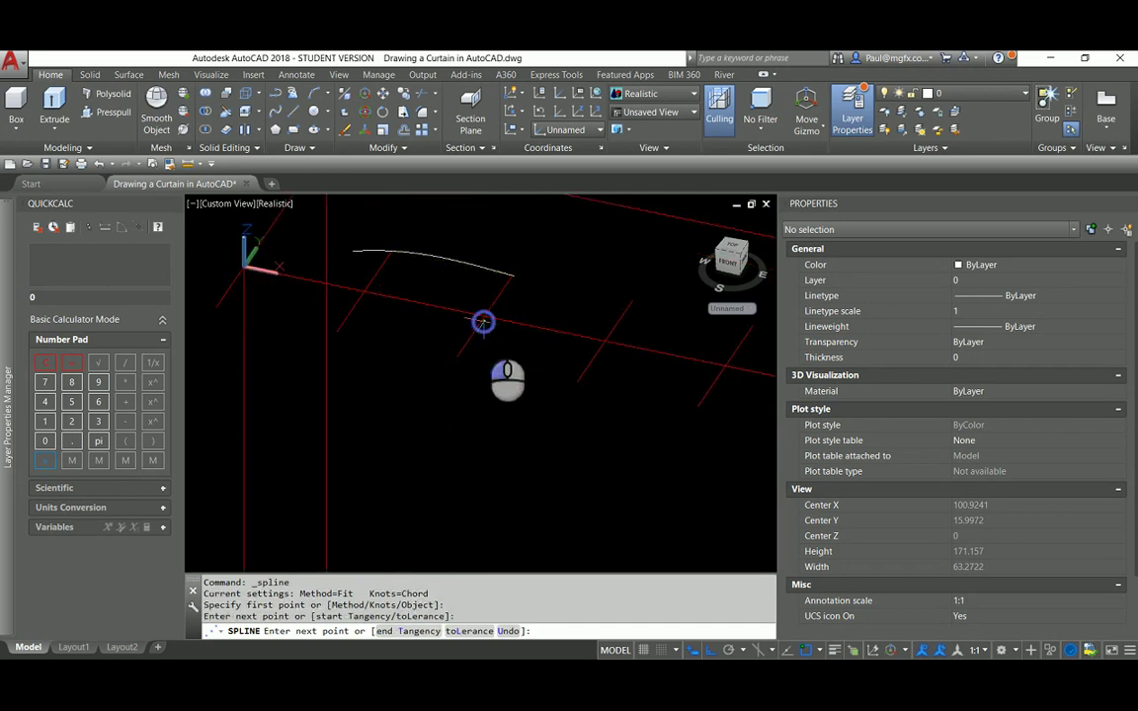
pyautogui.click(483, 321)
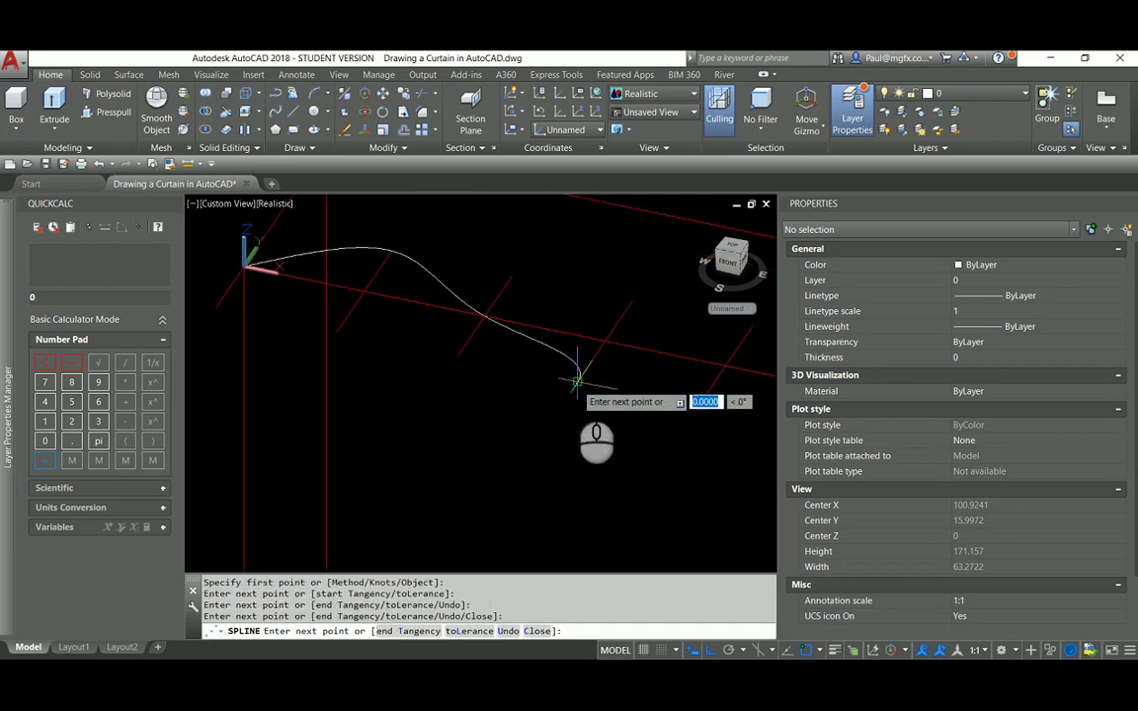
pyautogui.scroll(-5, 483, 444)
pyautogui.scroll(2, 570, 414)
pyautogui.click(586, 422)
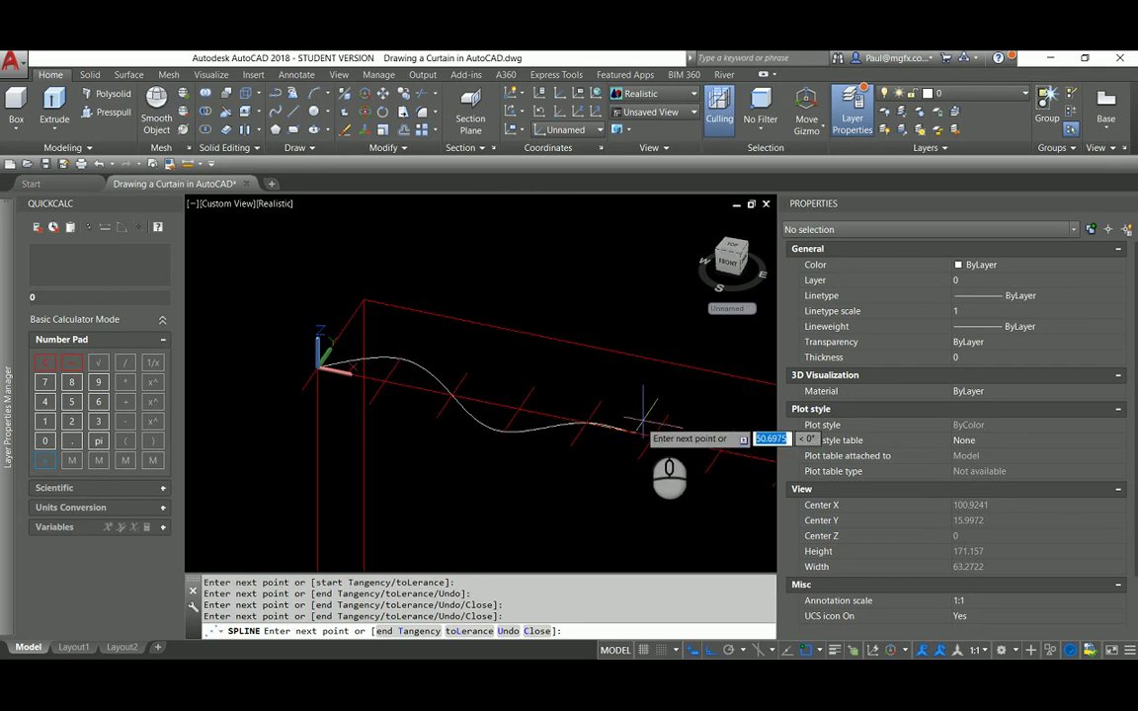
pyautogui.click(669, 415)
pyautogui.click(727, 451)
# Continue the wavy spline through the remaining cross lines in the same pattern and finish it at the last line's front end
pyautogui.scroll(-5, 656, 426)
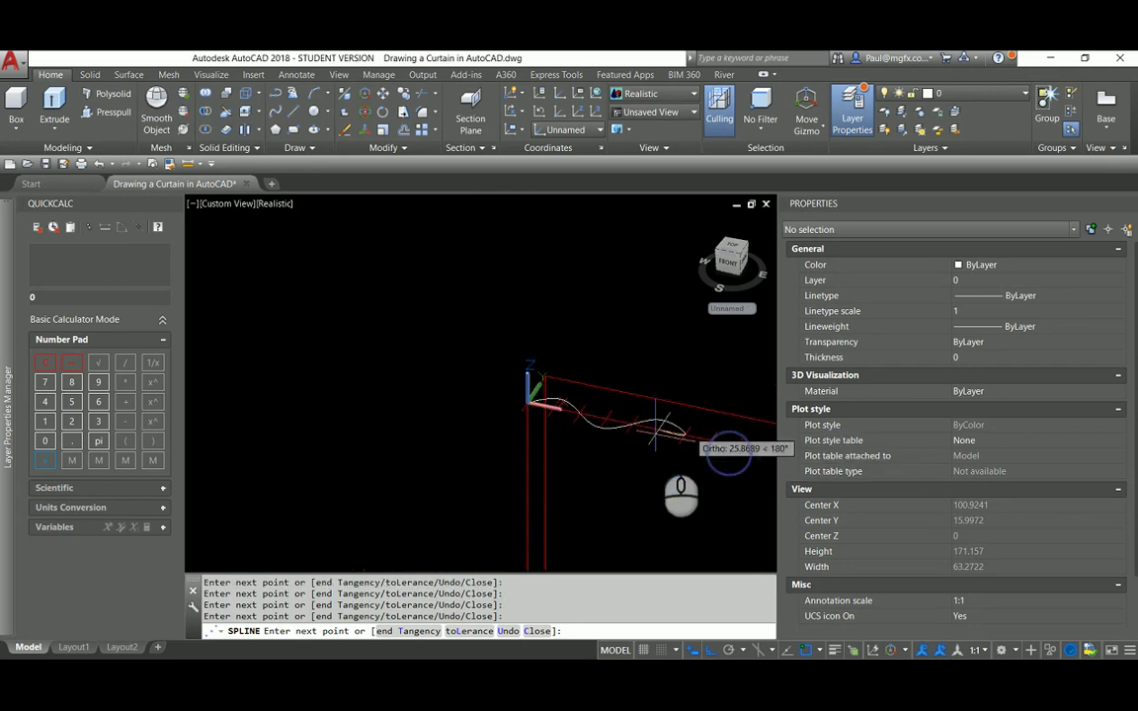
pyautogui.scroll(6, 714, 461)
pyautogui.click(693, 415)
pyautogui.scroll(-5, 584, 432)
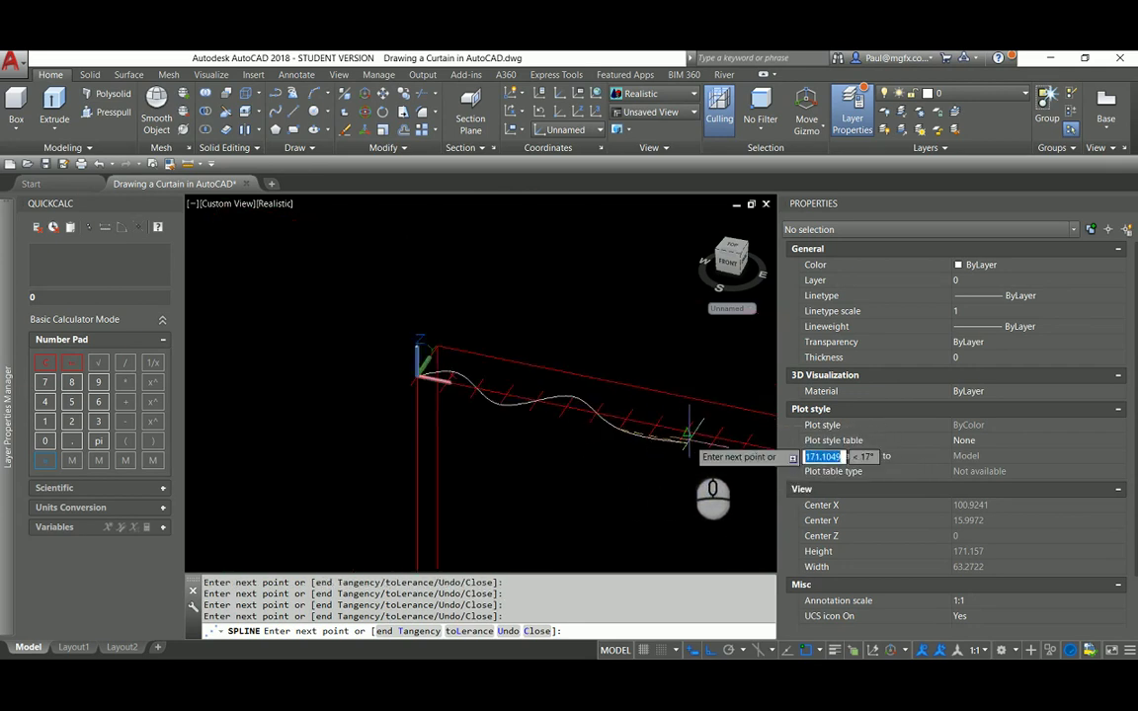
pyautogui.keyDown('shift'); pyautogui.moveTo(689, 435); pyautogui.dragTo(635, 420, button='middle'); pyautogui.keyUp('shift')
pyautogui.click(643, 417)
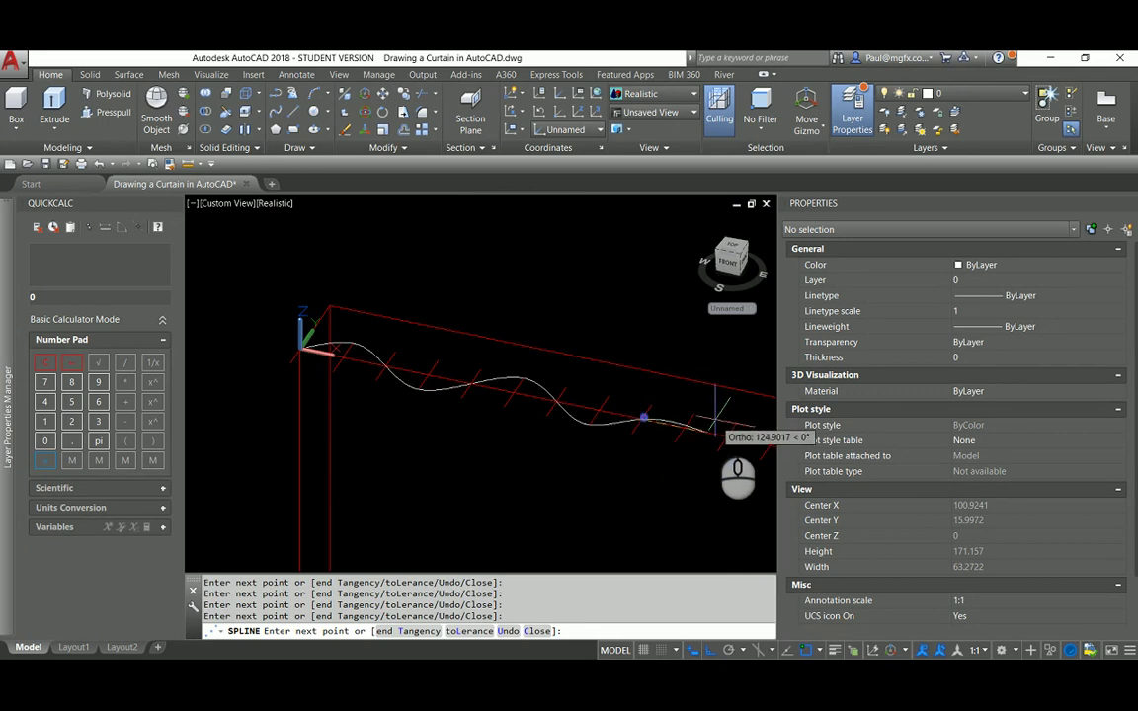
pyautogui.click(698, 417)
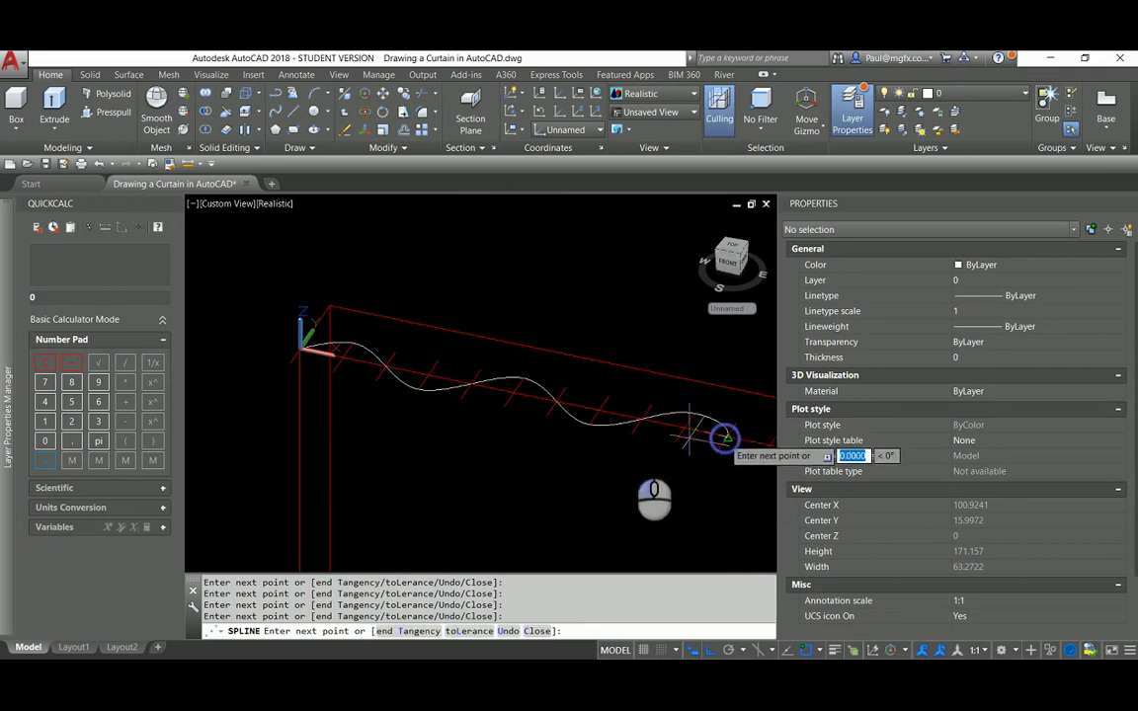
pyautogui.scroll(-3, 664, 441)
pyautogui.scroll(5, 678, 449)
pyautogui.click(666, 441)
pyautogui.scroll(-5, 666, 442)
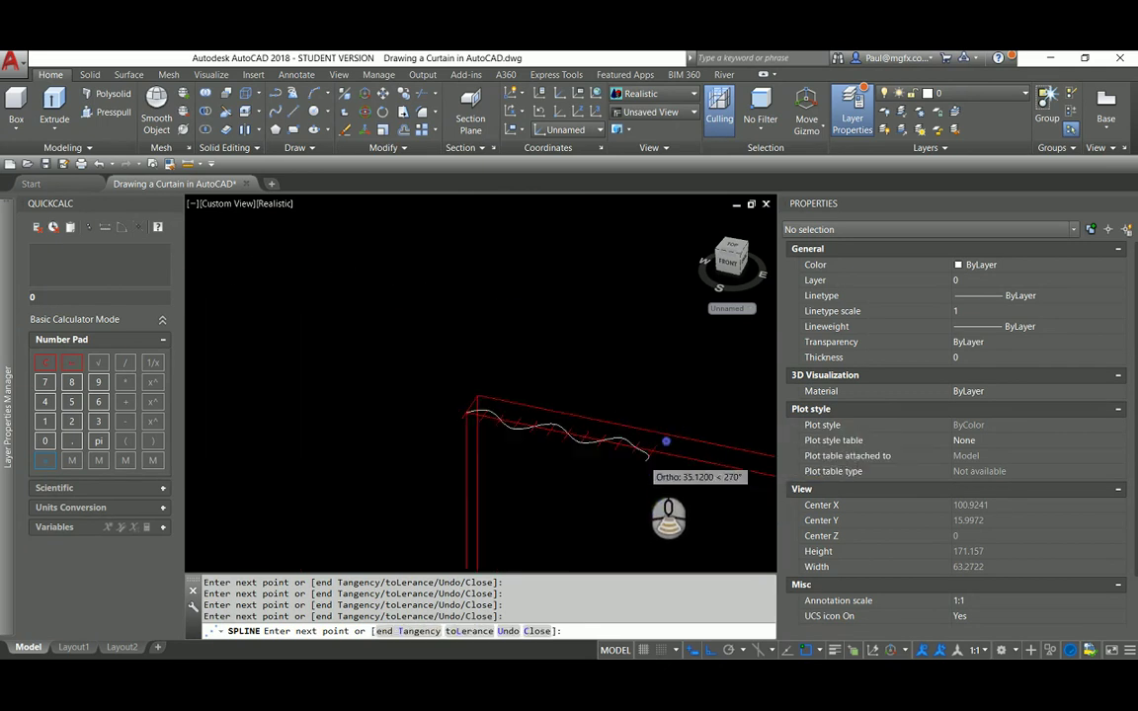
pyautogui.rightClick(647, 460)
# Examine the frame's top and bottom splines alongside the neighbouring example frames
pyautogui.scroll(-3, 568, 440)
pyautogui.moveTo(533, 462); pyautogui.dragTo(462, 354, button='middle')
pyautogui.scroll(-7, 491, 363)
pyautogui.scroll(9, 457, 349)
pyautogui.scroll(-8, 464, 333)
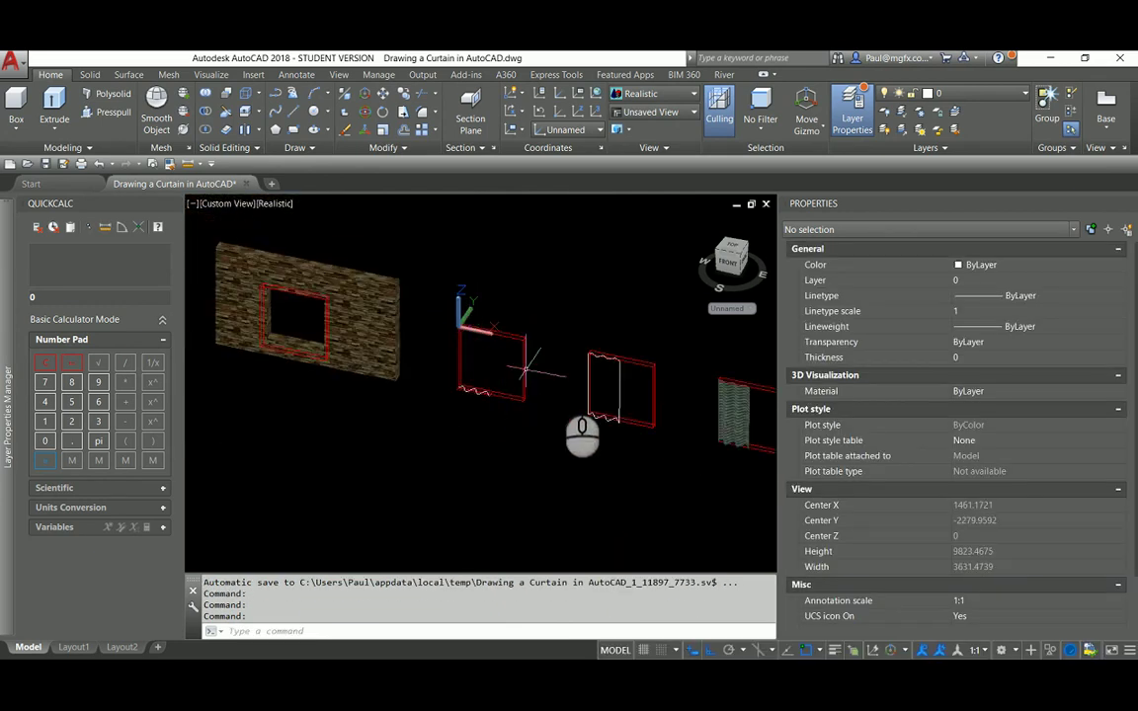
pyautogui.scroll(3, 618, 373)
pyautogui.scroll(-2, 599, 368)
pyautogui.scroll(8, 589, 358)
pyautogui.scroll(-7, 572, 341)
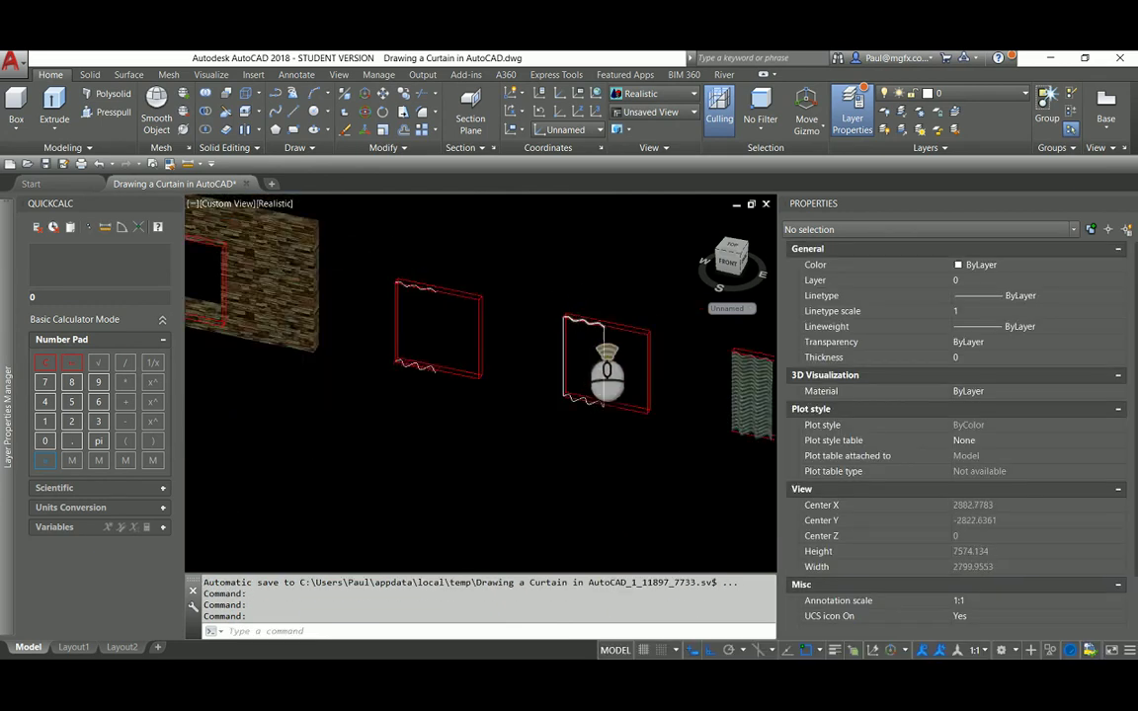
# Erase the white vertical line joining the starting ends of the splines in the neighbouring example frame
pyautogui.press('Escape')
pyautogui.press('Escape')
pyautogui.scroll(8, 582, 336)
pyautogui.write('e')
pyautogui.press('Return')
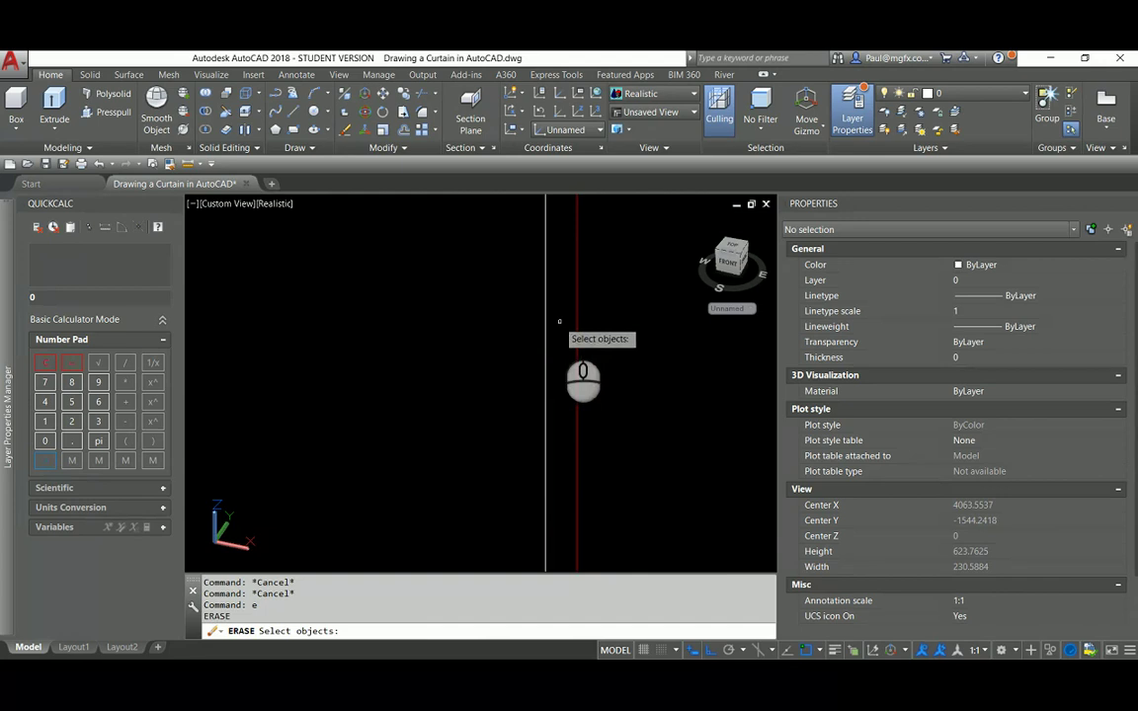
pyautogui.click(554, 323)
pyautogui.click(504, 318)
pyautogui.rightClick(498, 320)
pyautogui.scroll(-9, 507, 399)
pyautogui.scroll(2, 505, 360)
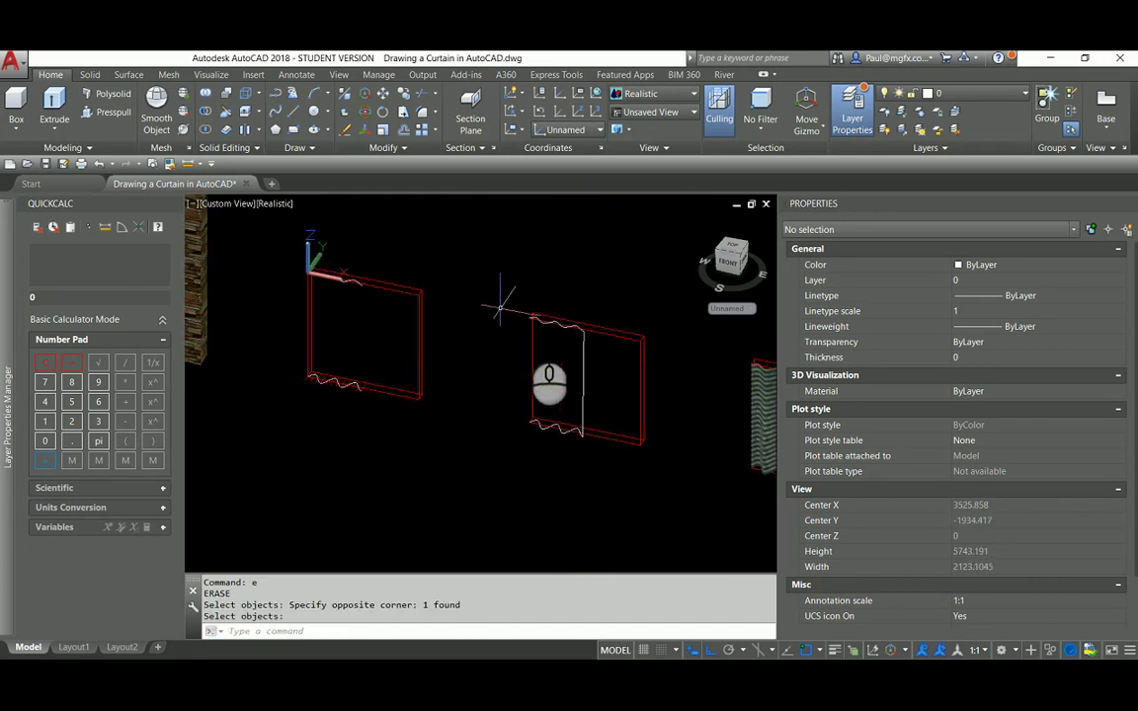
# Erase the remaining white vertical line joining the far ends of the splines in the neighbouring example frame
pyautogui.scroll(-1, 499, 307)
pyautogui.press('Escape')
pyautogui.press('Return')
pyautogui.click(503, 277)
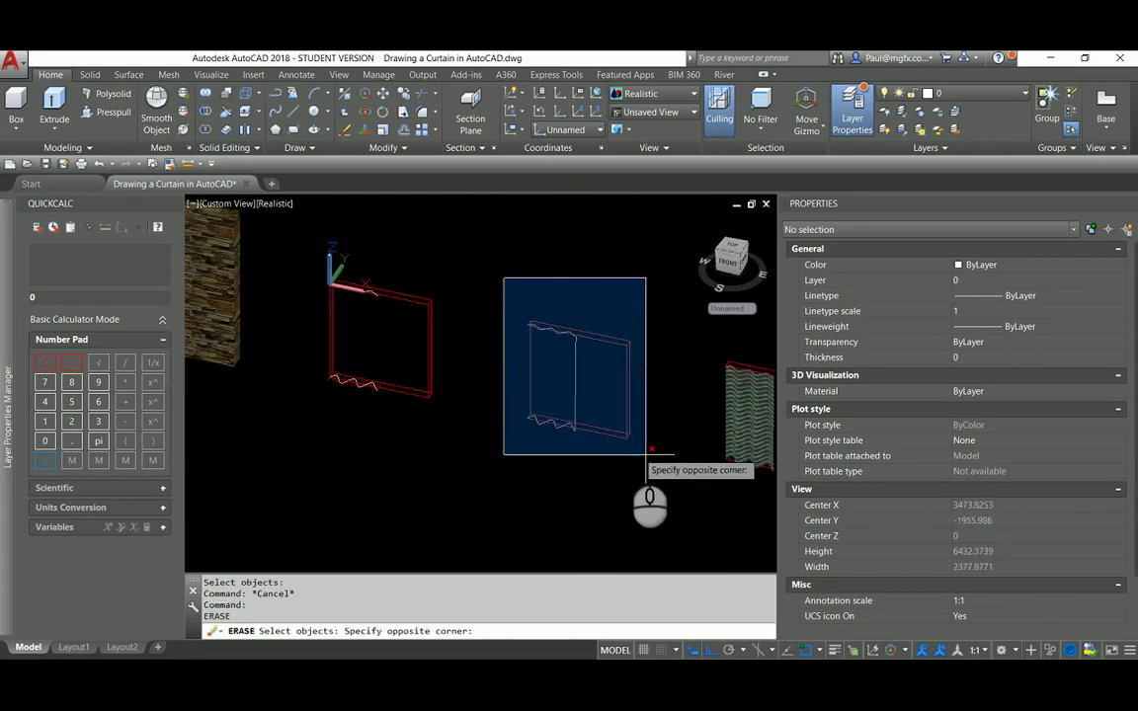
pyautogui.click(503, 322)
pyautogui.click(584, 370)
pyautogui.click(550, 368)
pyautogui.rightClick(564, 367)
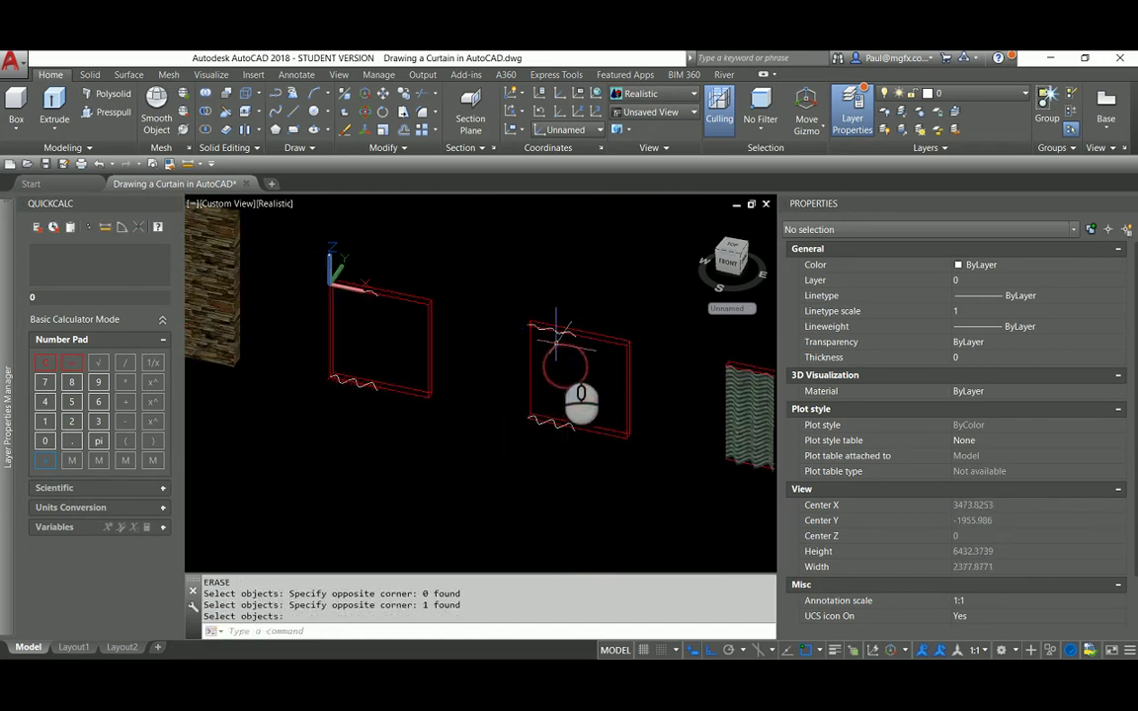
# Examine the top and bottom wavy splines of the example frame and their open ends at both sides
pyautogui.scroll(-2, 556, 343)
pyautogui.scroll(3, 492, 336)
pyautogui.press('Escape')
pyautogui.press('Escape')
pyautogui.scroll(3, 328, 271)
pyautogui.scroll(-2, 381, 449)
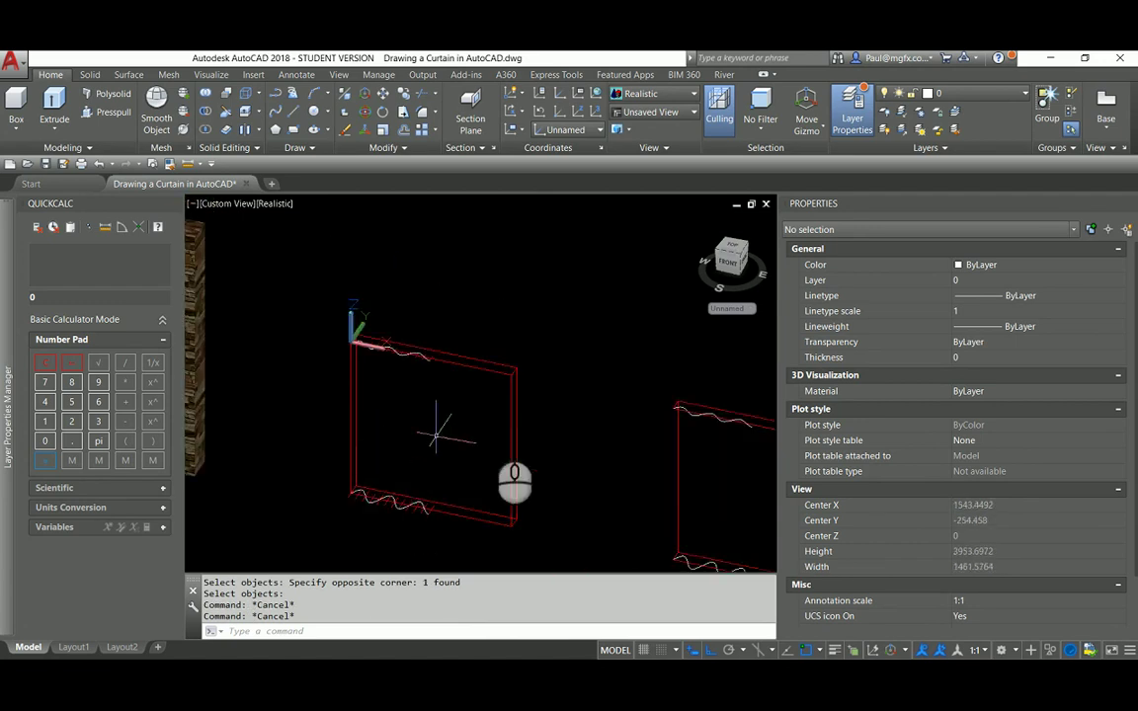
pyautogui.moveTo(670, 459); pyautogui.dragTo(536, 382, button='middle')
pyautogui.scroll(1, 640, 382)
pyautogui.scroll(1, 480, 328)
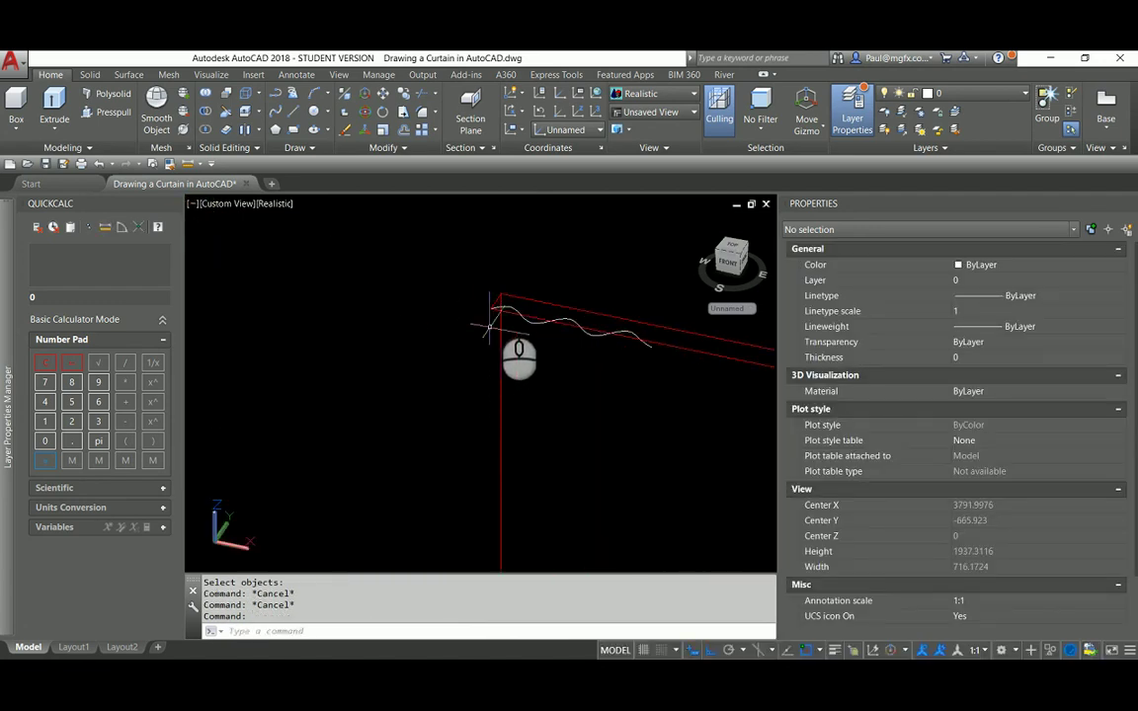
pyautogui.scroll(-2, 488, 326)
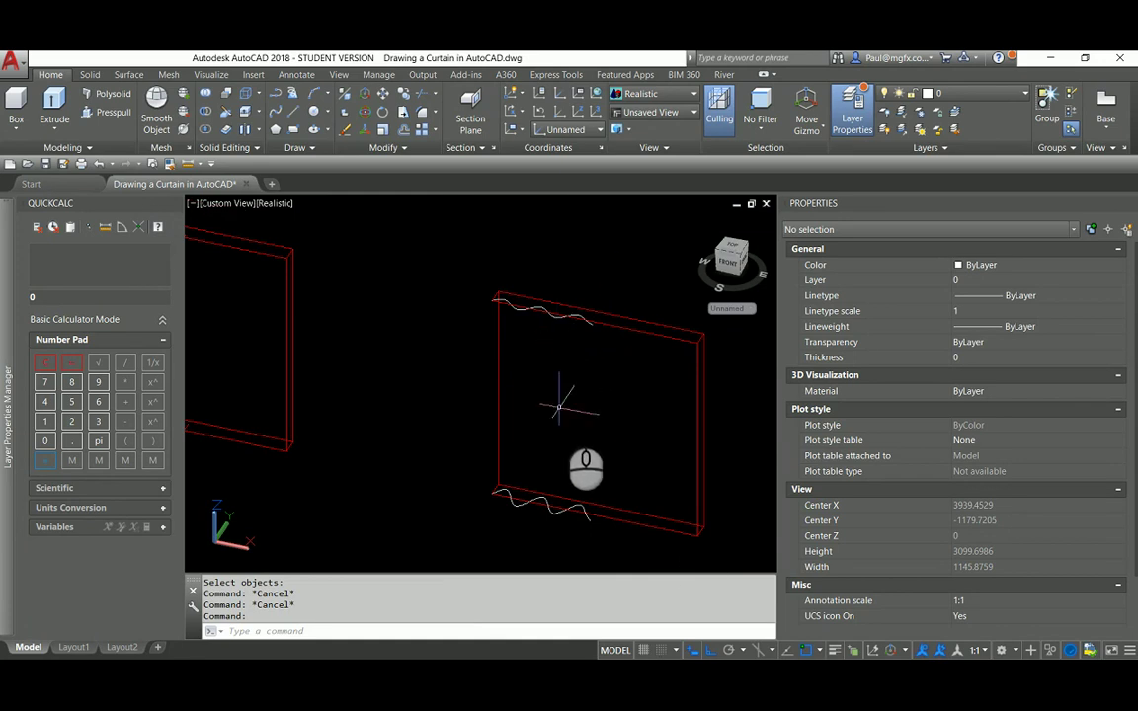
pyautogui.moveTo(569, 422); pyautogui.dragTo(505, 371, button='middle')
pyautogui.scroll(1, 520, 330)
pyautogui.scroll(-2, 504, 371)
pyautogui.scroll(1, 573, 386)
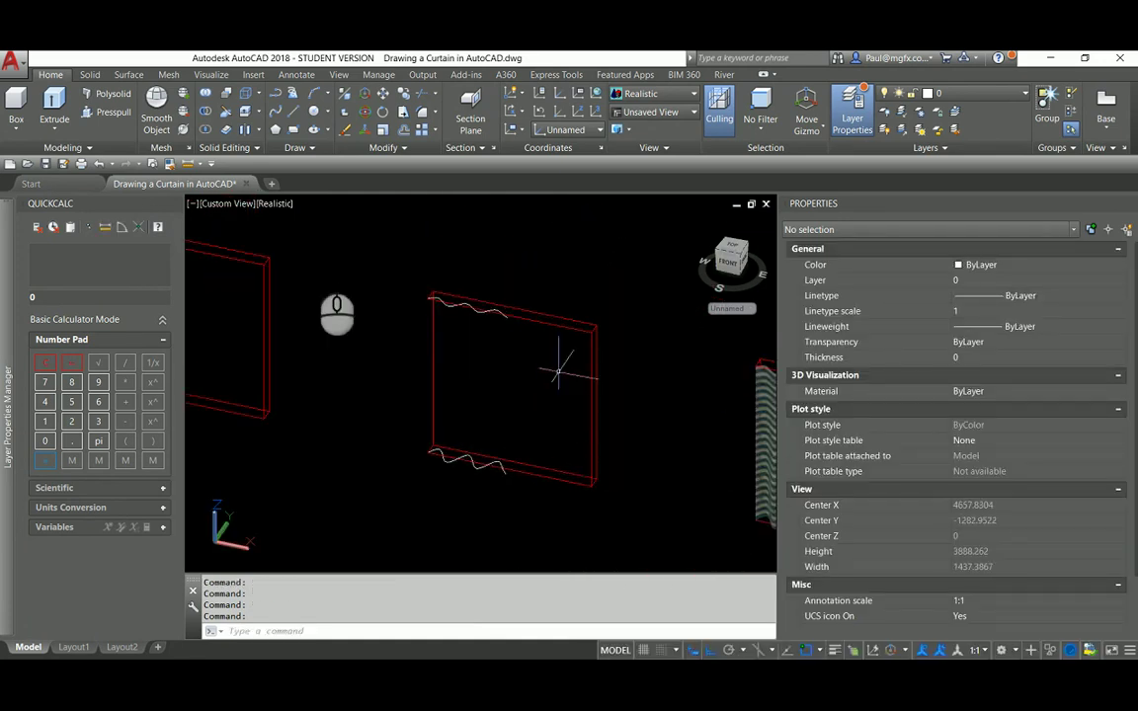
# Draw a straight vertical fit spline joining the starting ends of the example frame's top and bottom wavy splines
pyautogui.click(89, 75)
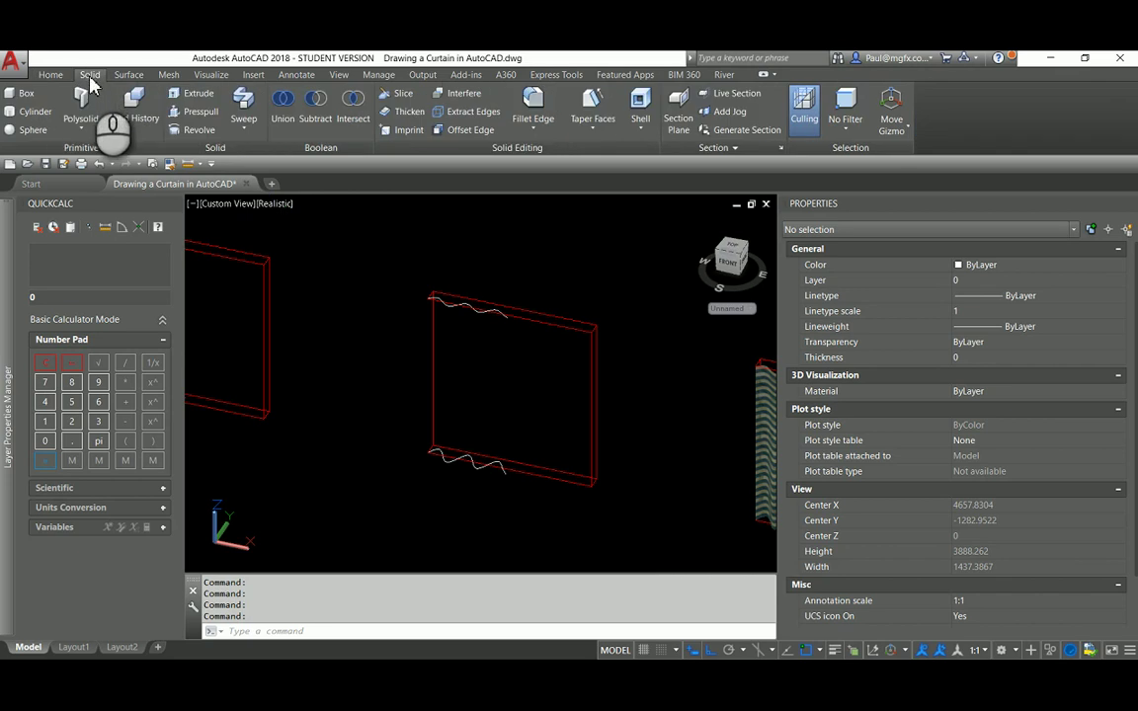
pyautogui.click(50, 76)
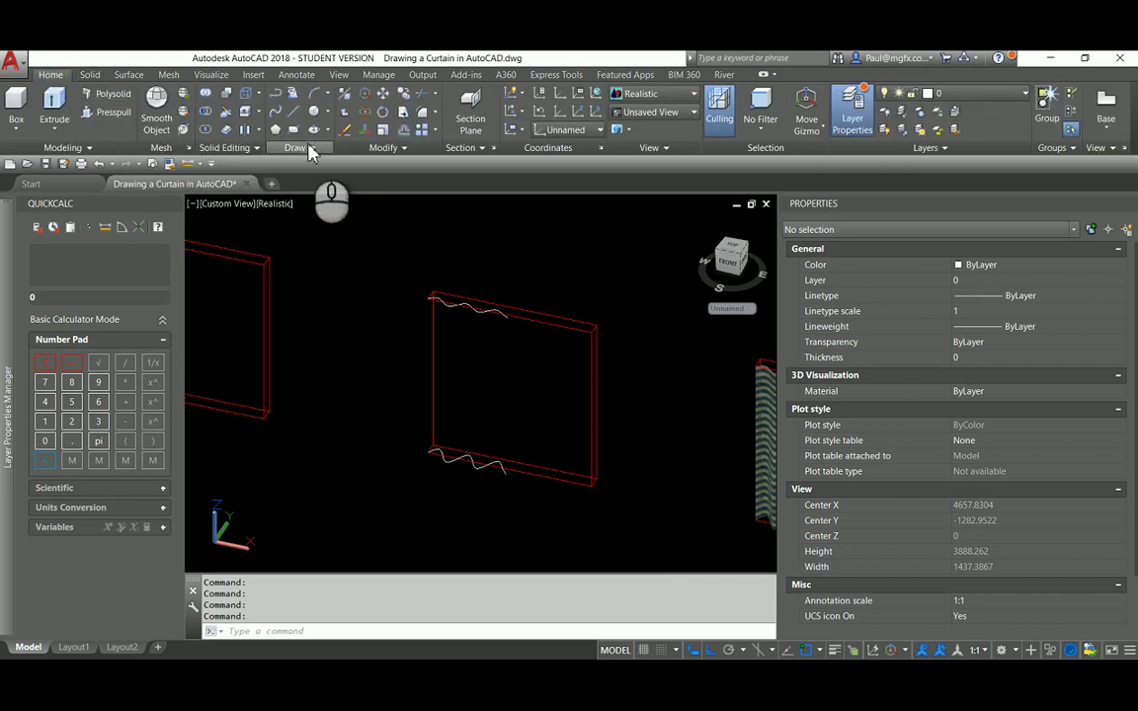
pyautogui.click(302, 148)
pyautogui.click(276, 164)
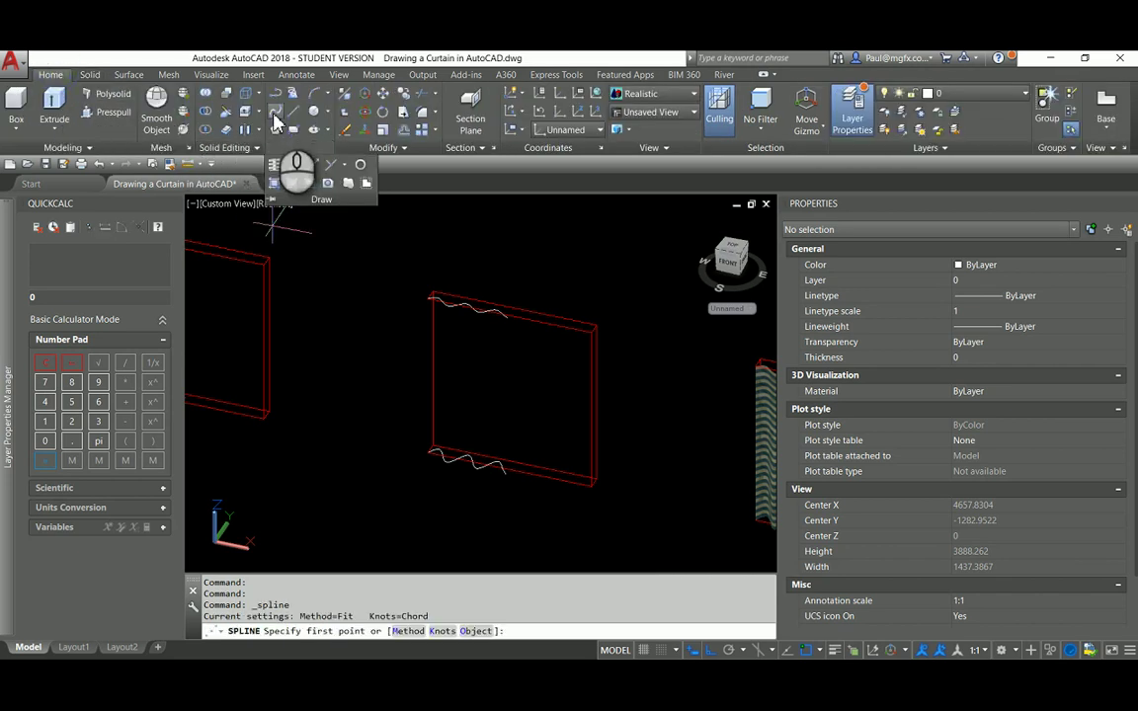
pyautogui.scroll(5, 427, 298)
pyautogui.click(430, 313)
pyautogui.scroll(-4, 441, 268)
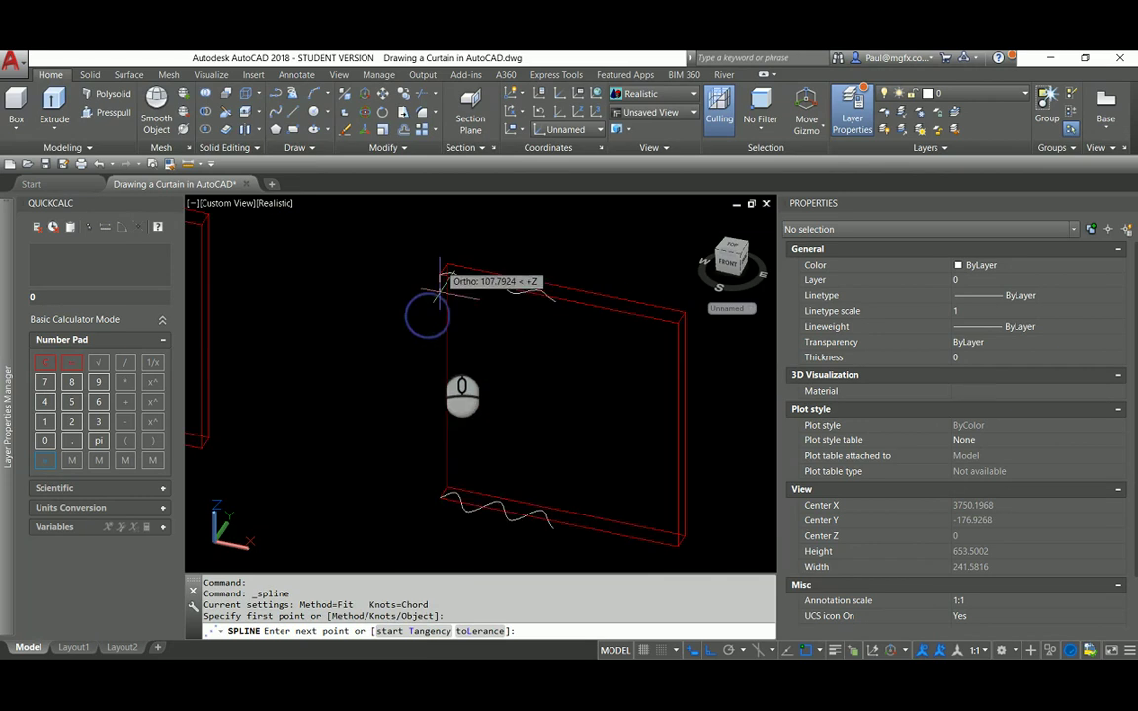
pyautogui.scroll(5, 440, 503)
pyautogui.click(441, 473)
pyautogui.rightClick(449, 471)
pyautogui.rightClick(377, 434)
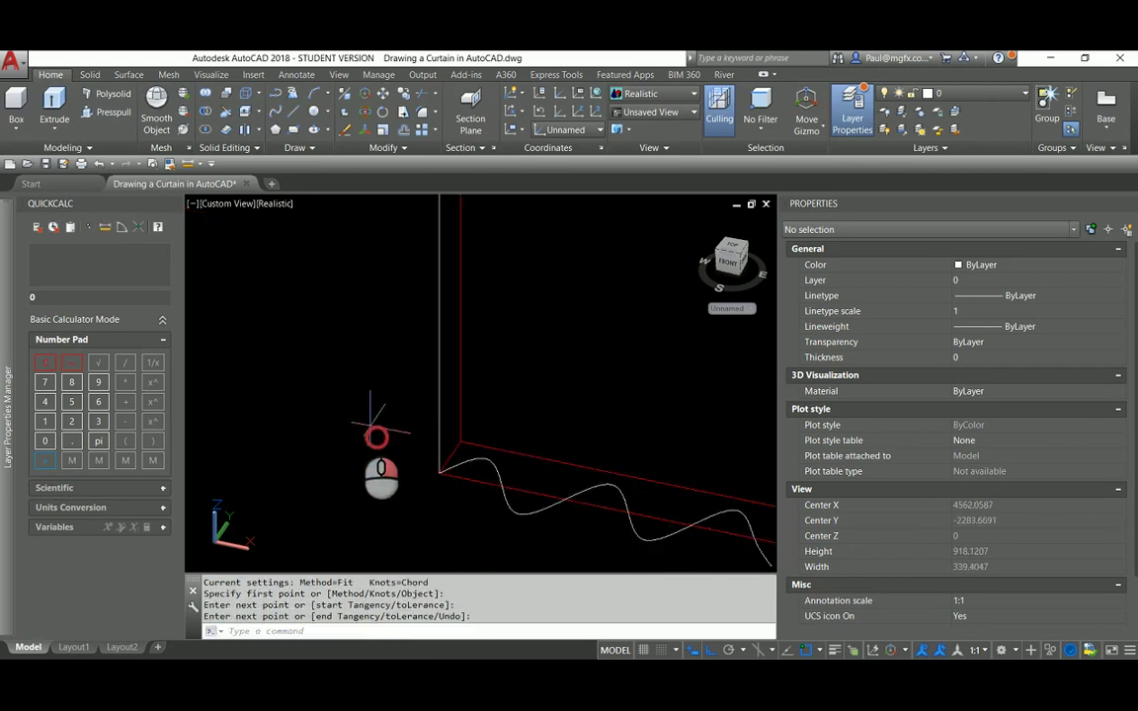
# Draw a second vertical fit spline joining the far ends of the example frame's top and bottom wavy splines
pyautogui.scroll(-2, 348, 405)
pyautogui.scroll(-7, 350, 406)
pyautogui.scroll(2, 378, 369)
pyautogui.rightClick(378, 369)
pyautogui.scroll(3, 446, 324)
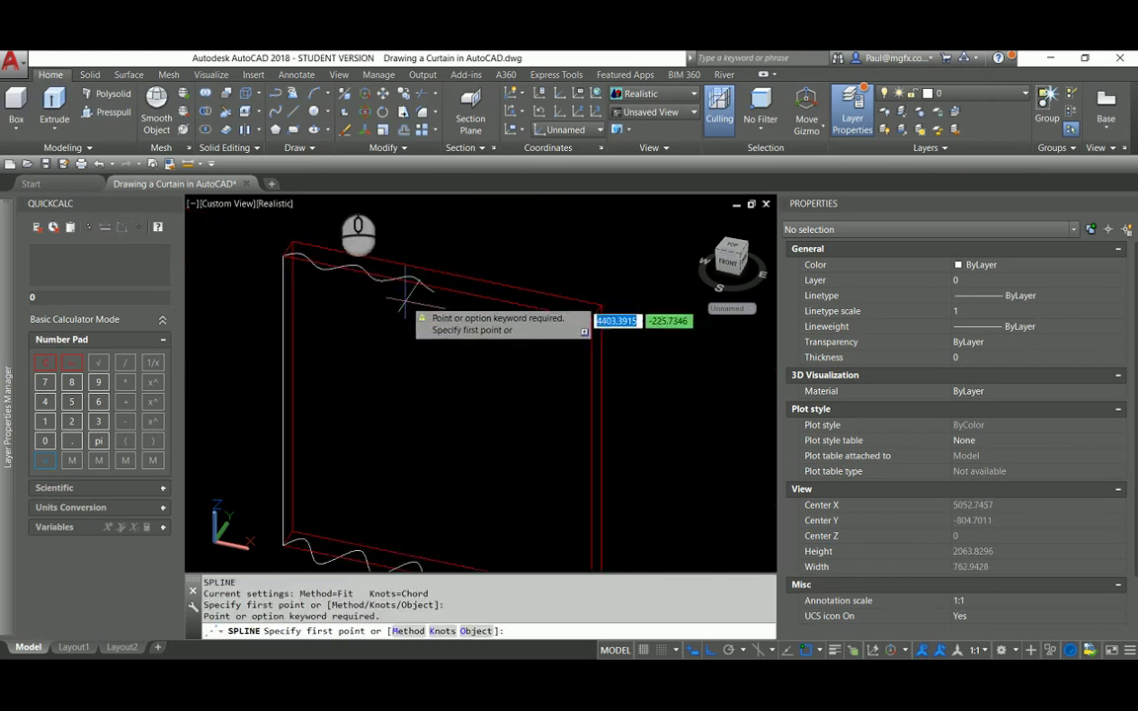
pyautogui.click(277, 116)
pyautogui.scroll(-2, 385, 291)
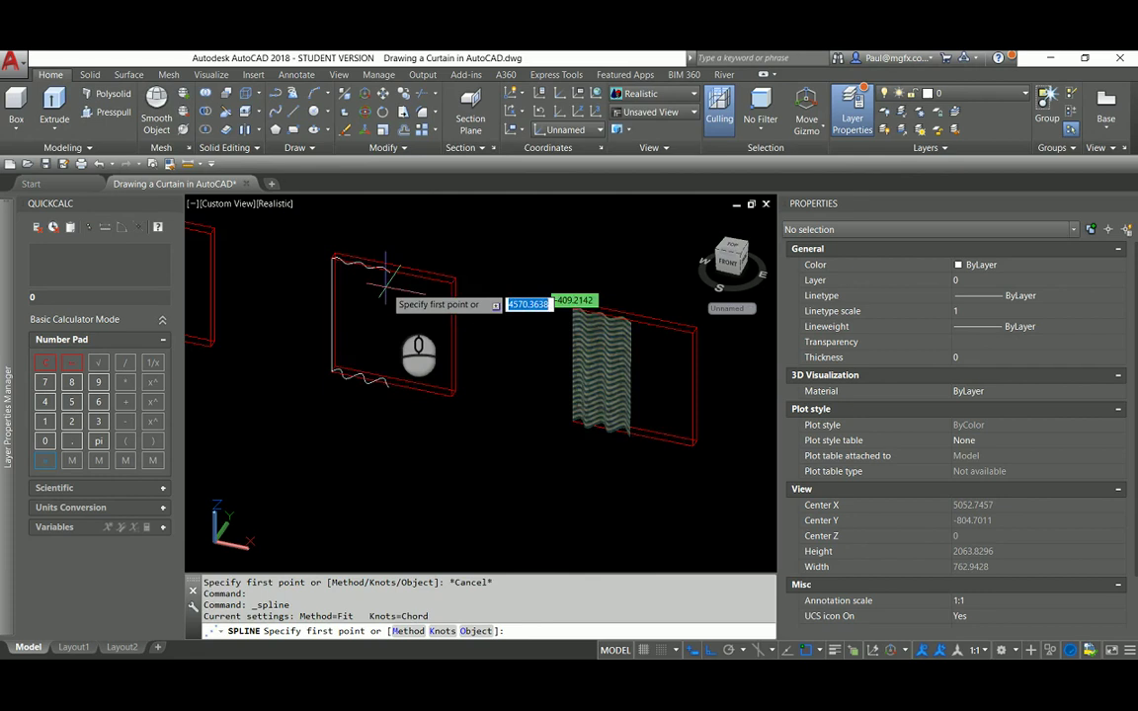
pyautogui.scroll(3, 381, 280)
pyautogui.click(366, 227)
pyautogui.scroll(-2, 367, 235)
pyautogui.scroll(3, 381, 339)
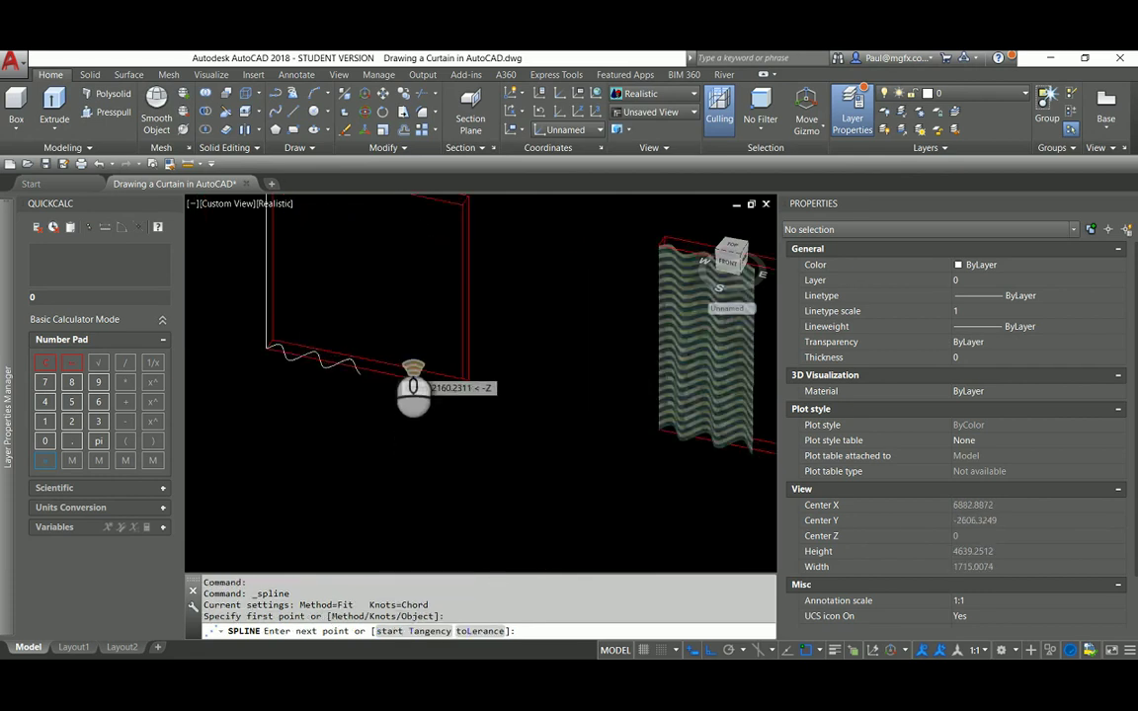
pyautogui.click(325, 435)
pyautogui.scroll(-3, 343, 423)
pyautogui.rightClick(380, 410)
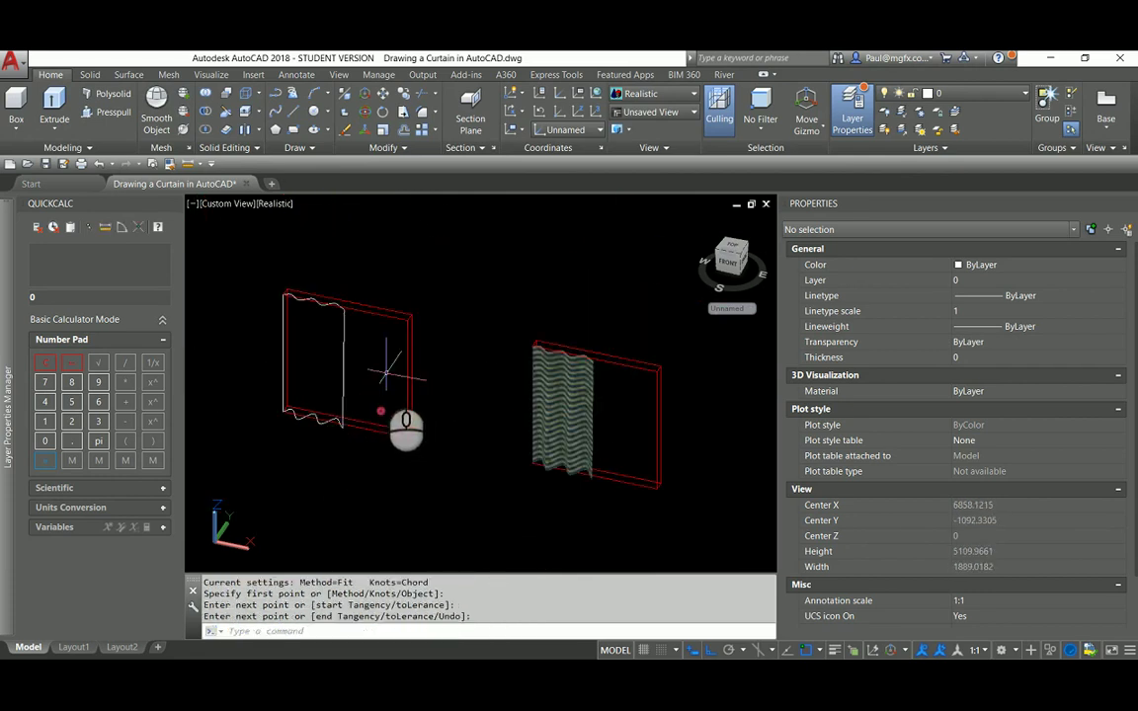
pyautogui.rightClick(382, 372)
pyautogui.scroll(-4, 424, 345)
pyautogui.scroll(2, 346, 336)
pyautogui.press('Escape')
pyautogui.press('Escape')
pyautogui.press('Escape')
pyautogui.press('Escape')
pyautogui.scroll(3, 364, 336)
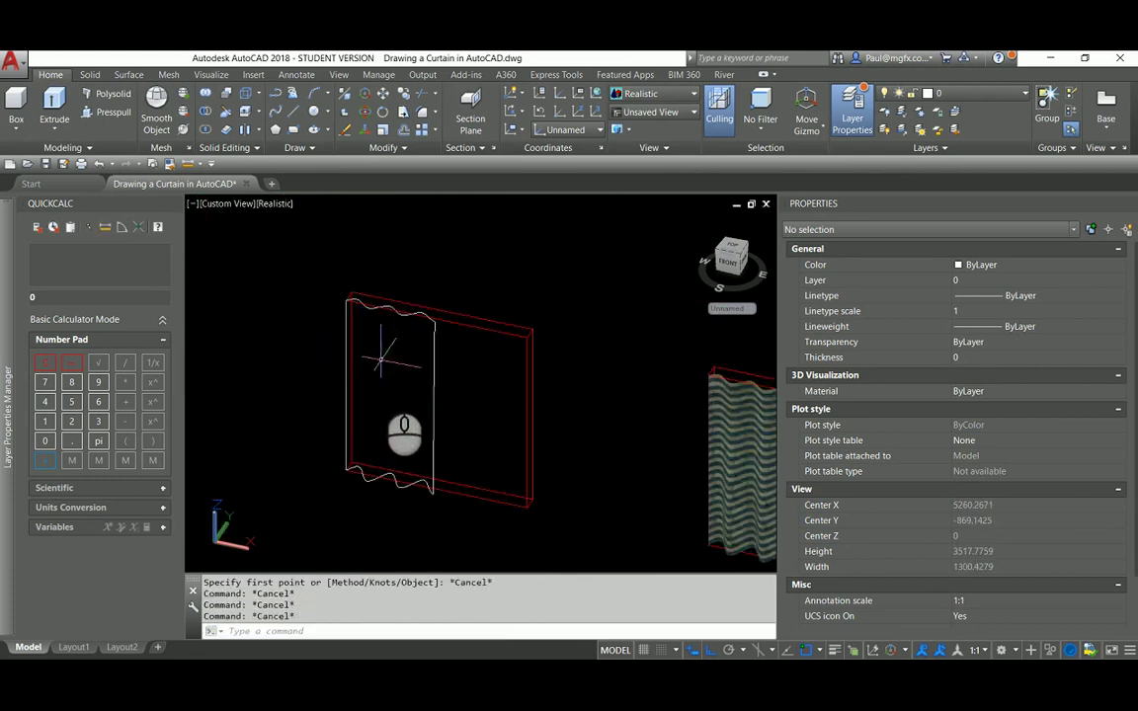
pyautogui.scroll(-2, 444, 346)
pyautogui.scroll(2, 663, 434)
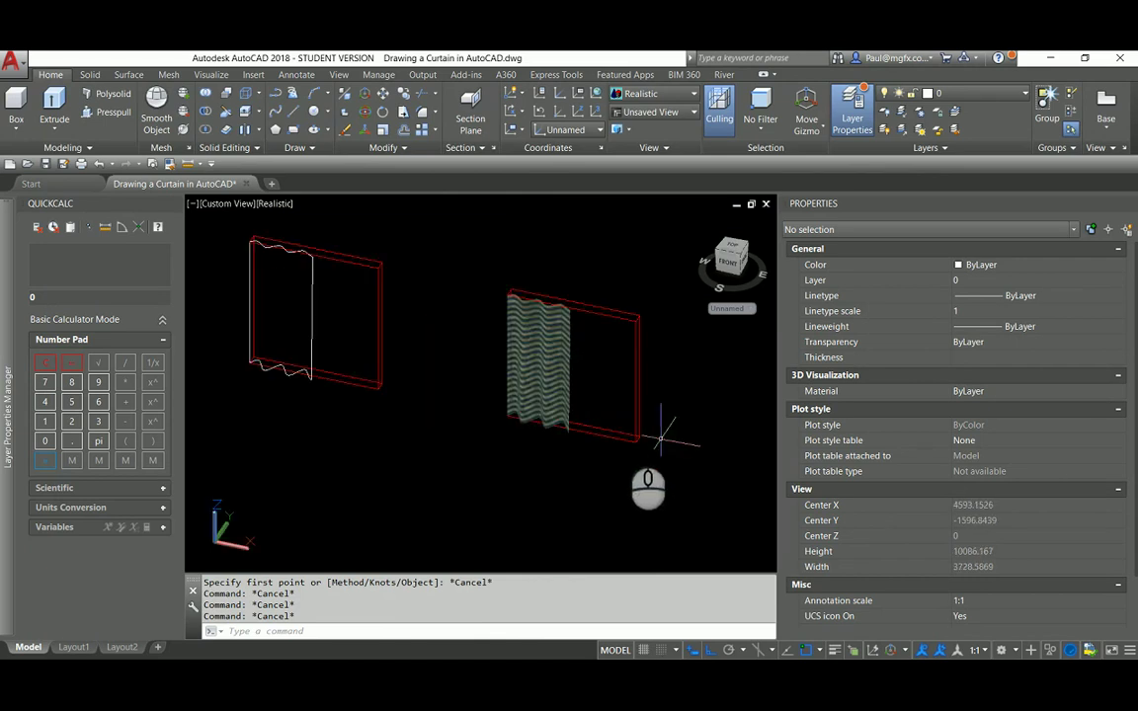
pyautogui.click(400, 97)
pyautogui.scroll(-2, 515, 411)
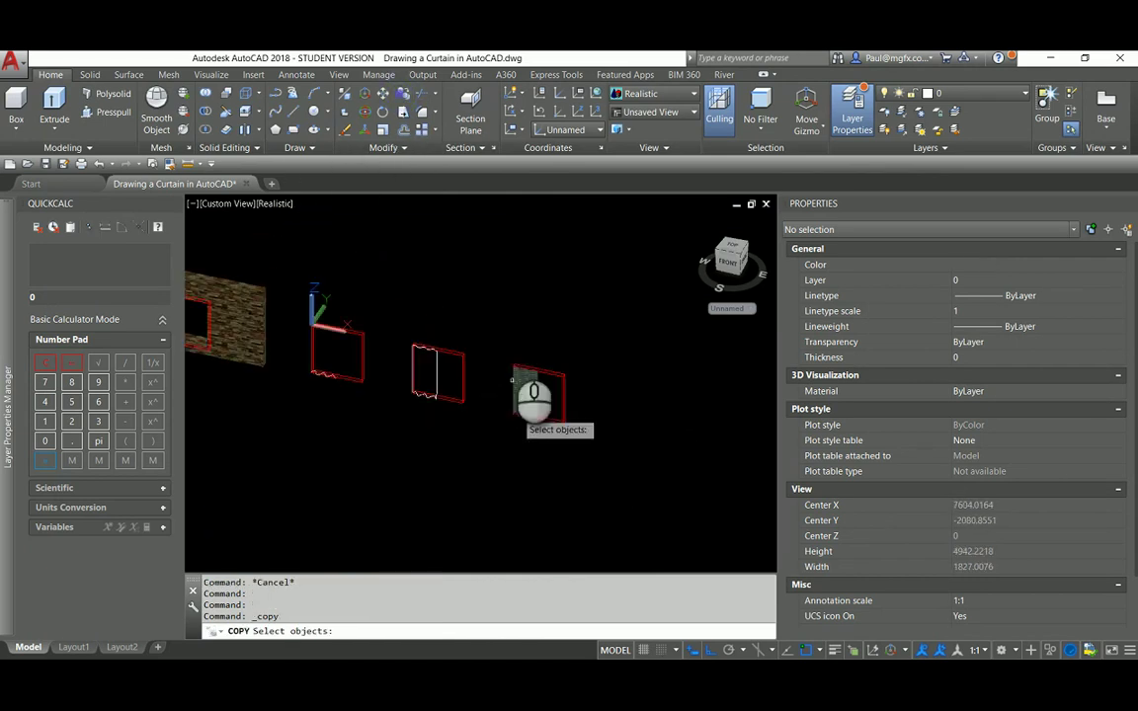
pyautogui.click(500, 301)
pyautogui.click(618, 457)
pyautogui.rightClick(617, 457)
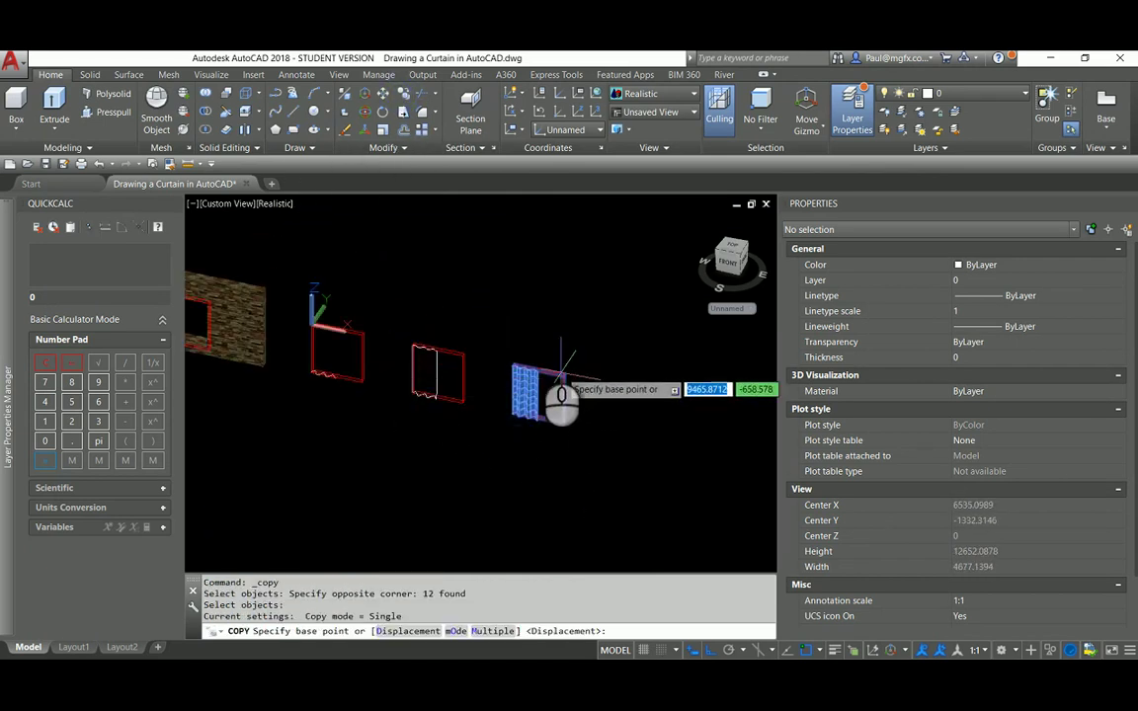
pyautogui.press('Escape')
pyautogui.press('Escape')
pyautogui.press('Escape')
# Erase the last example frame together with its finished green patterned curtain
pyautogui.write('e')
pyautogui.press('Return')
pyautogui.click(510, 339)
pyautogui.click(563, 387)
pyautogui.scroll(-3, 494, 406)
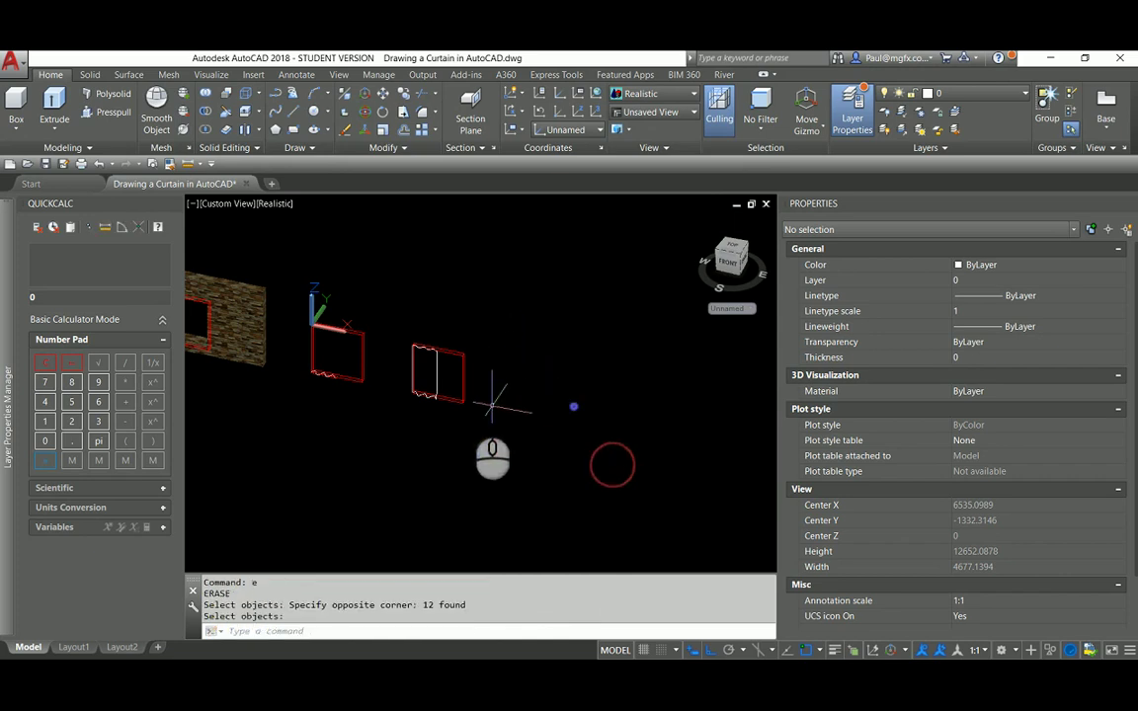
# Copy the frame with its four boundary splines one spacing along the row, using the first frame's top corner and its own matching corner as reference points
pyautogui.scroll(4, 406, 347)
pyautogui.scroll(-1, 373, 304)
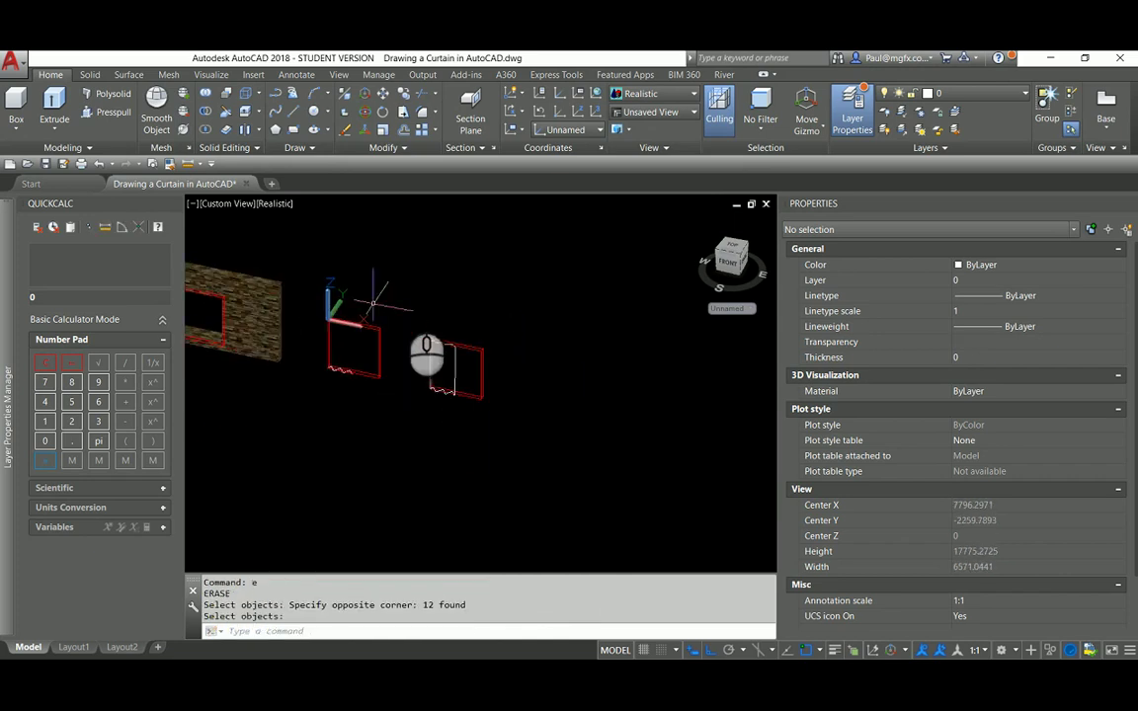
pyautogui.click(408, 99)
pyautogui.click(413, 312)
pyautogui.click(477, 405)
pyautogui.press('Return')
pyautogui.scroll(3, 467, 392)
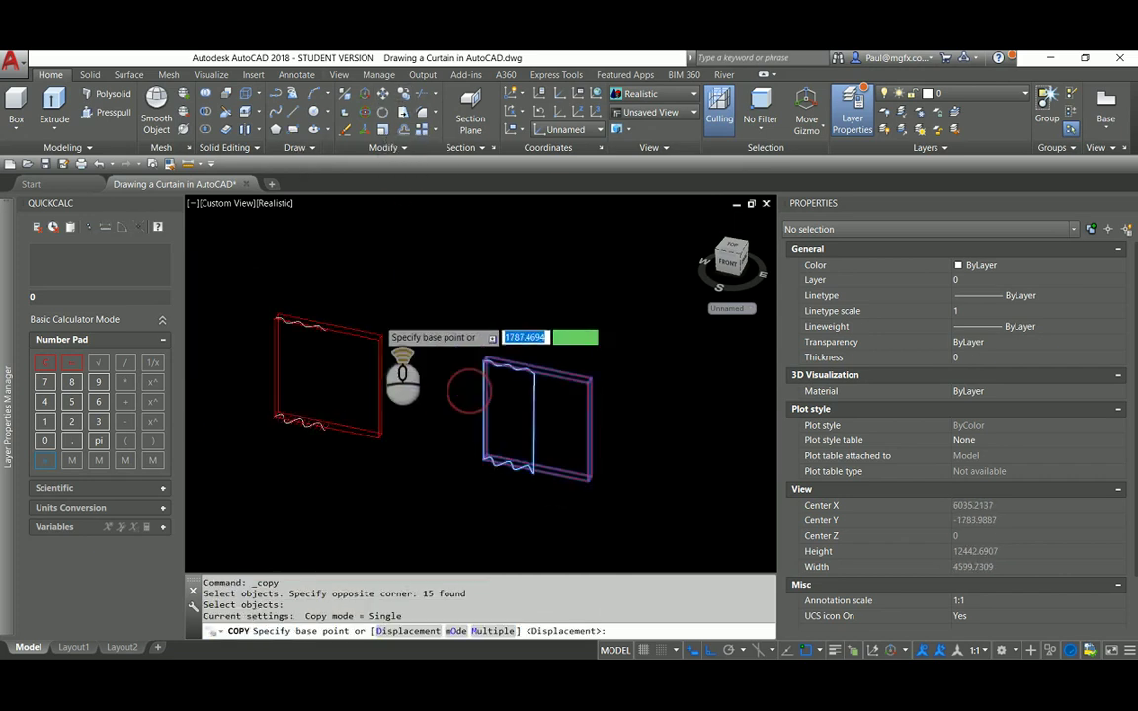
pyautogui.scroll(3, 380, 336)
pyautogui.click(384, 351)
pyautogui.scroll(-3, 384, 350)
pyautogui.scroll(3, 509, 388)
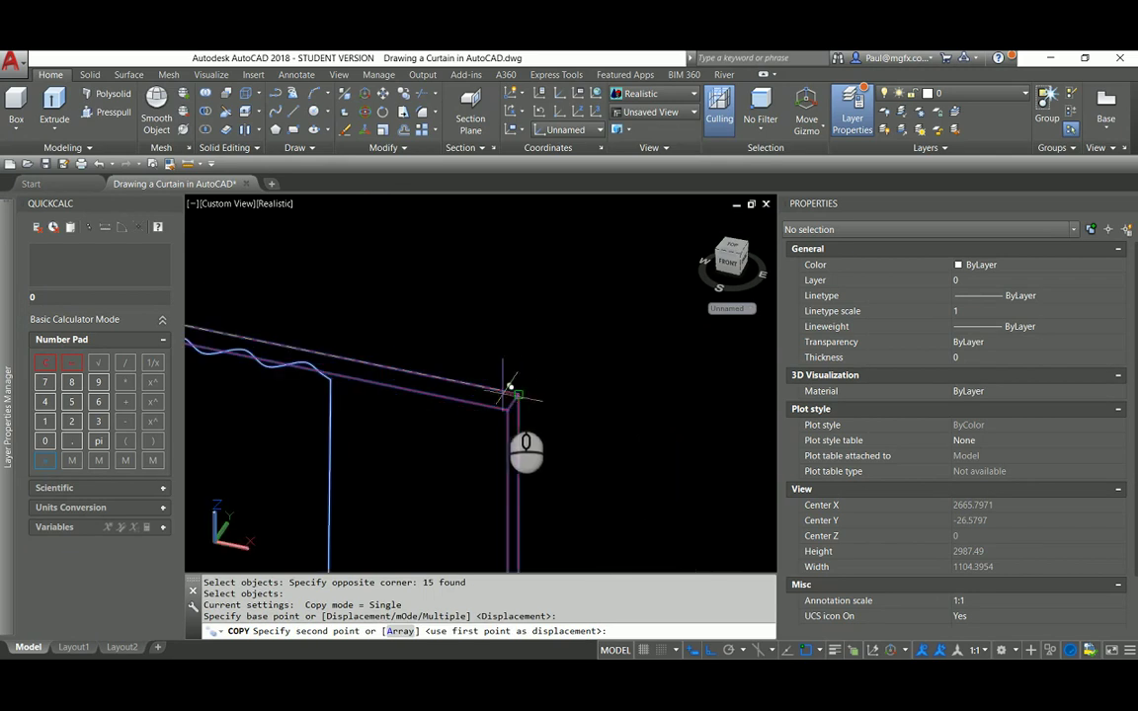
pyautogui.click(519, 395)
pyautogui.scroll(-5, 518, 395)
pyautogui.scroll(3, 494, 379)
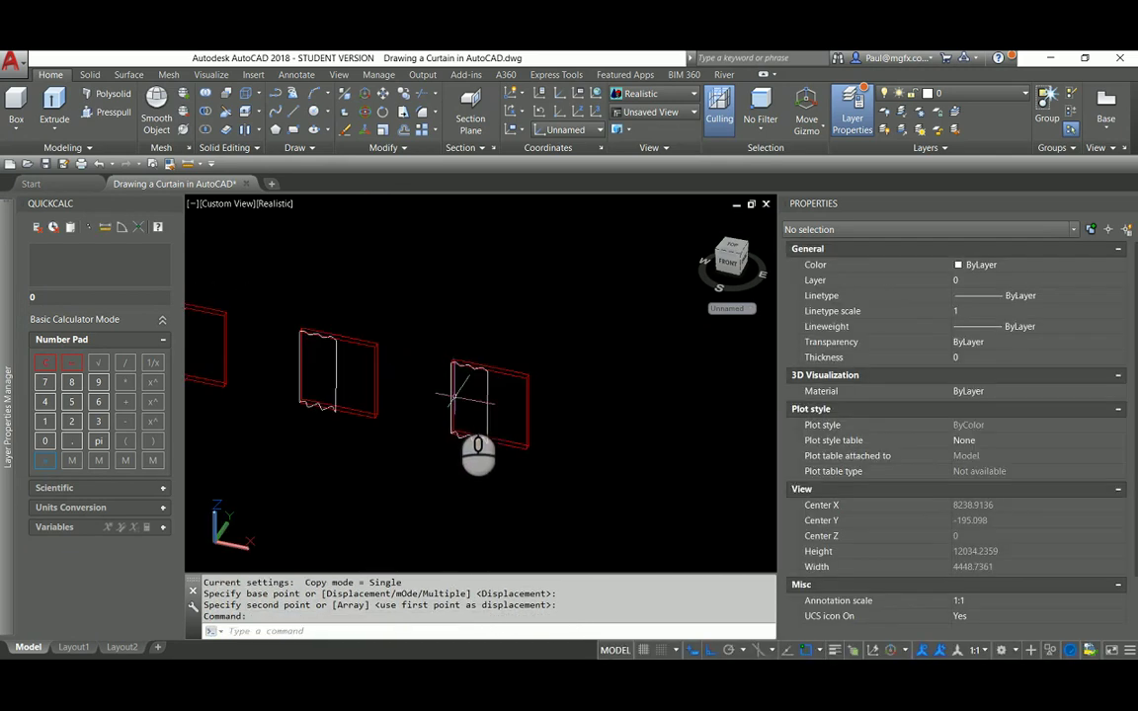
# Start a network surface on the copied frame, using the top and bottom wavy splines as the first-direction curves
pyautogui.scroll(2, 465, 419)
pyautogui.moveTo(507, 451); pyautogui.dragTo(395, 365, button='middle')
pyautogui.click(128, 74)
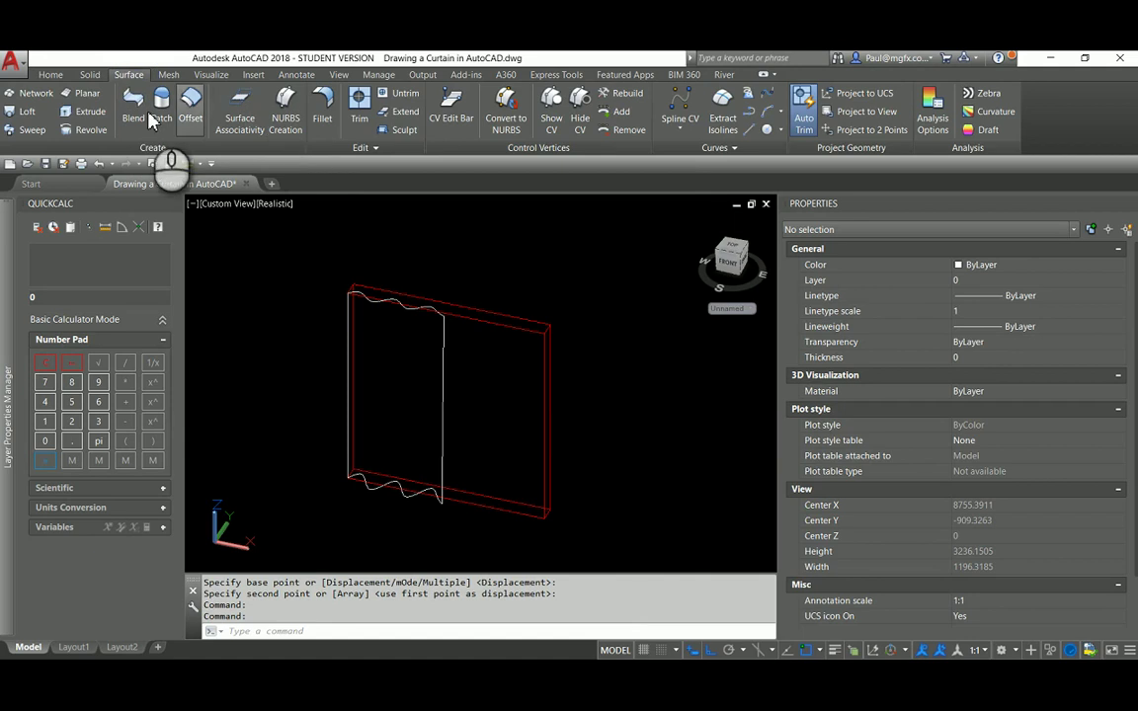
pyautogui.click(37, 94)
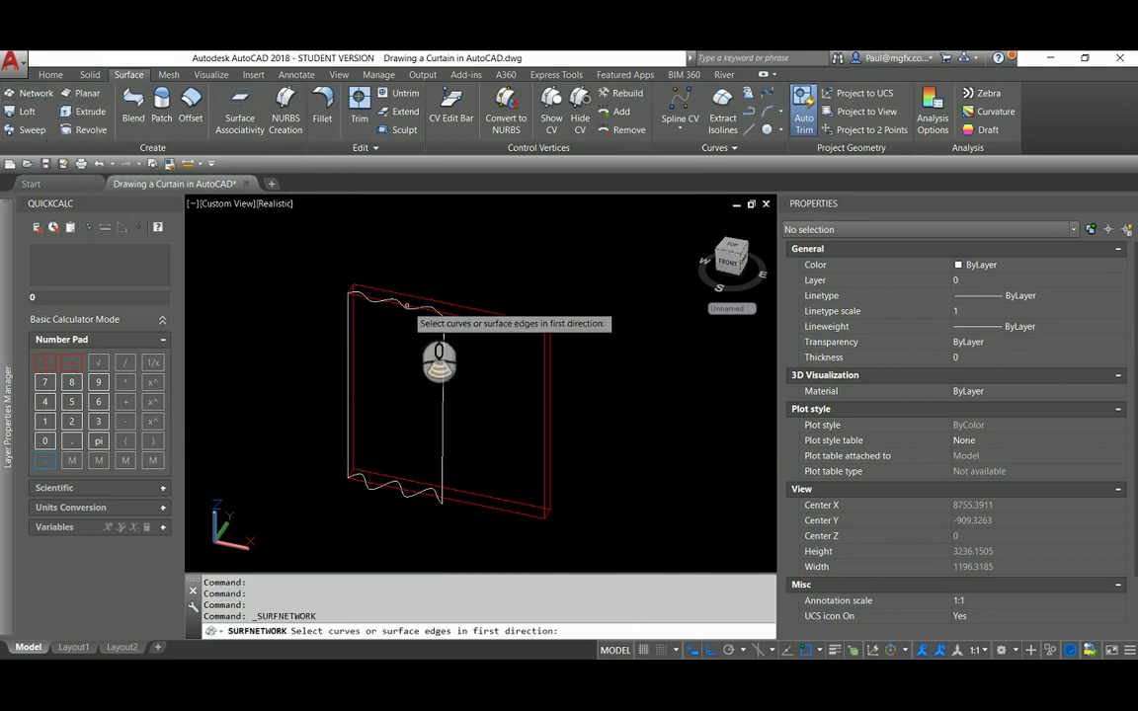
pyautogui.scroll(4, 399, 265)
pyautogui.click(394, 270)
pyautogui.scroll(-3, 394, 270)
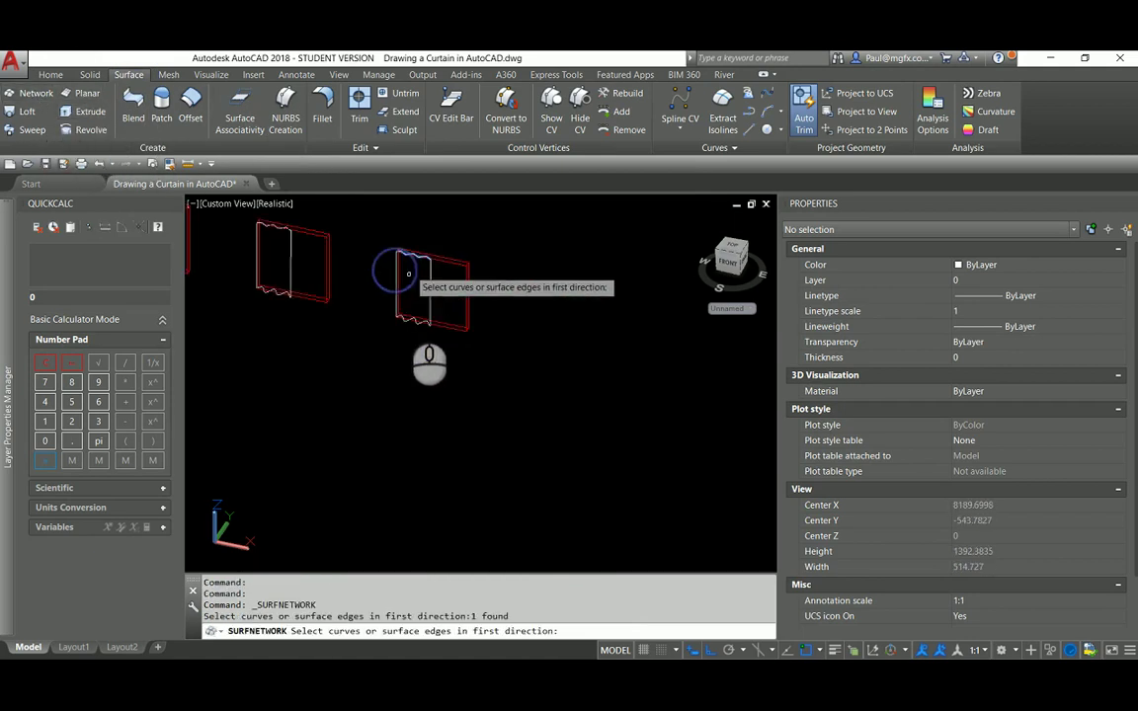
pyautogui.scroll(4, 437, 330)
pyautogui.click(416, 340)
pyautogui.scroll(-3, 415, 341)
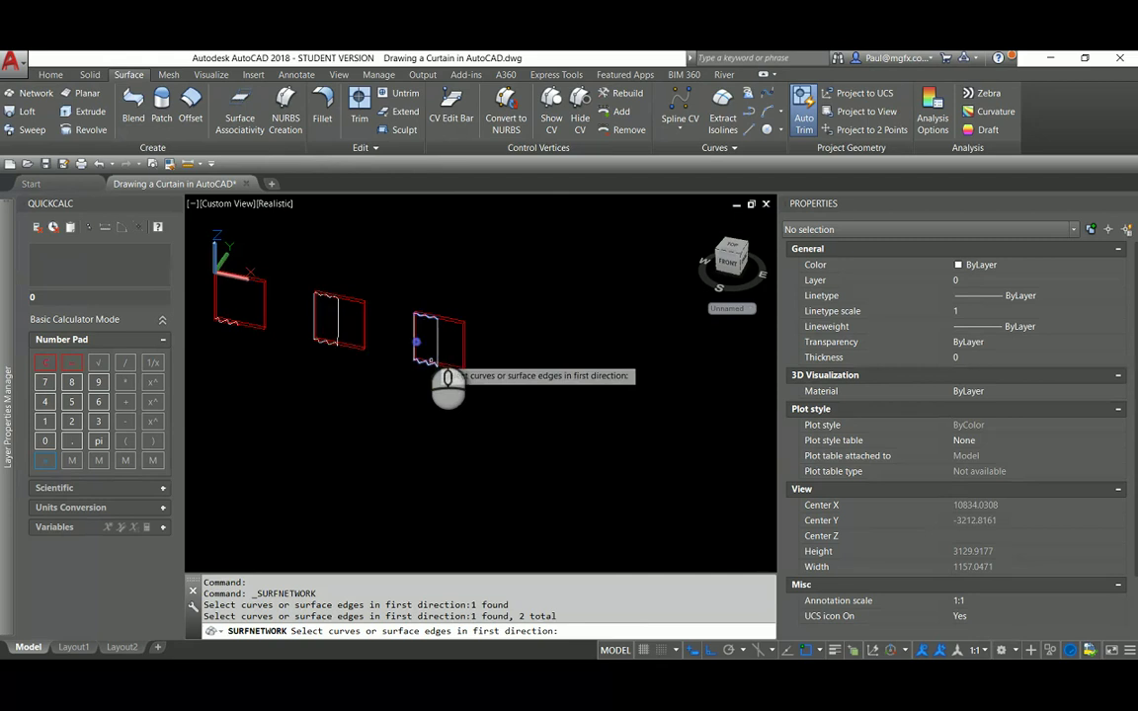
pyautogui.press('Return')
# Use the two vertical splines as the second-direction curves and create the network surface
pyautogui.scroll(4, 412, 330)
pyautogui.click(389, 327)
pyautogui.scroll(-3, 389, 327)
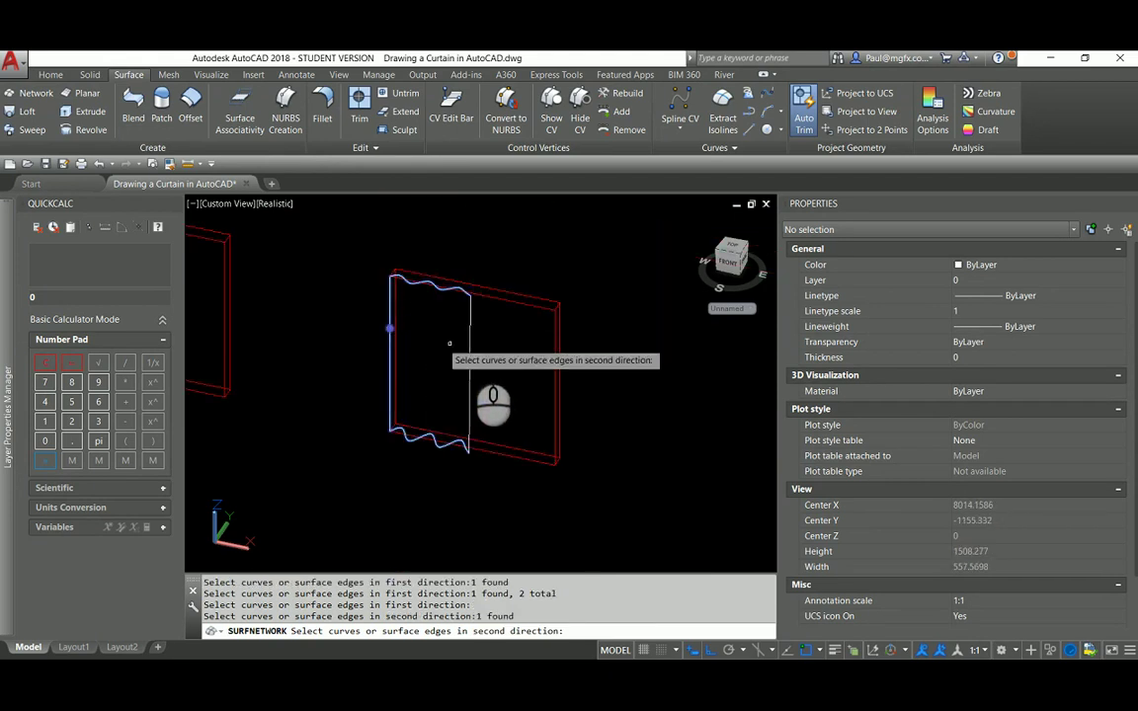
pyautogui.press('Return')
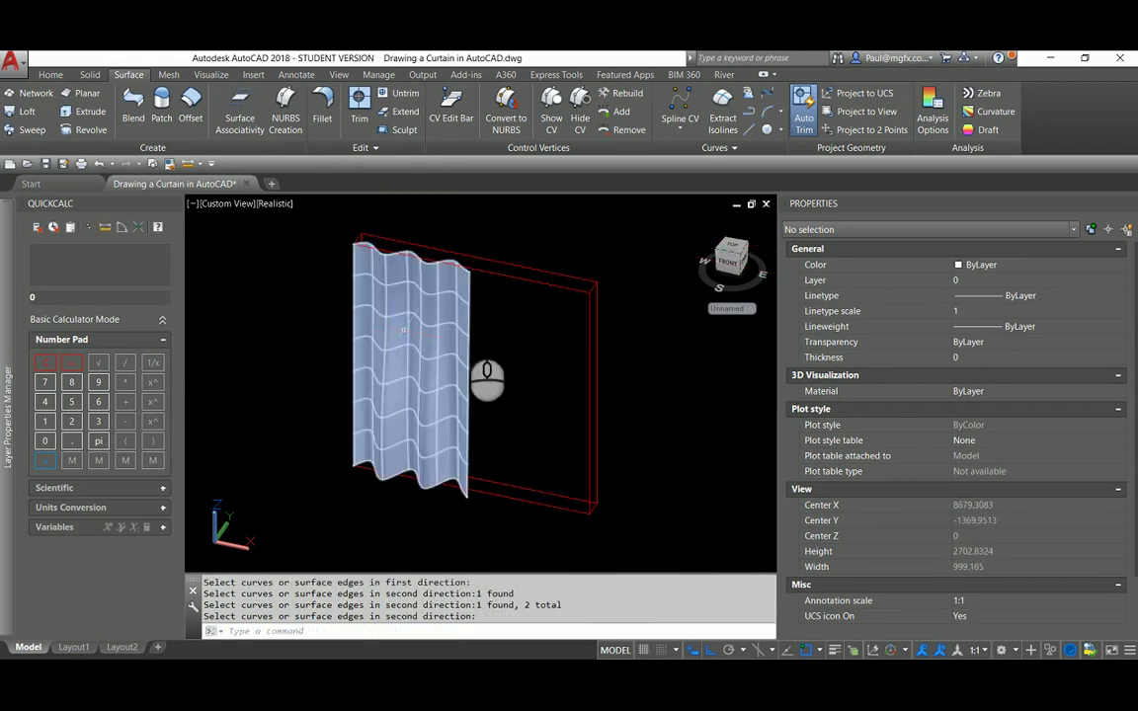
# Convert the curtain's network surface to a NURBS surface
pyautogui.scroll(-3, 474, 341)
pyautogui.scroll(2, 480, 338)
pyautogui.click(479, 338)
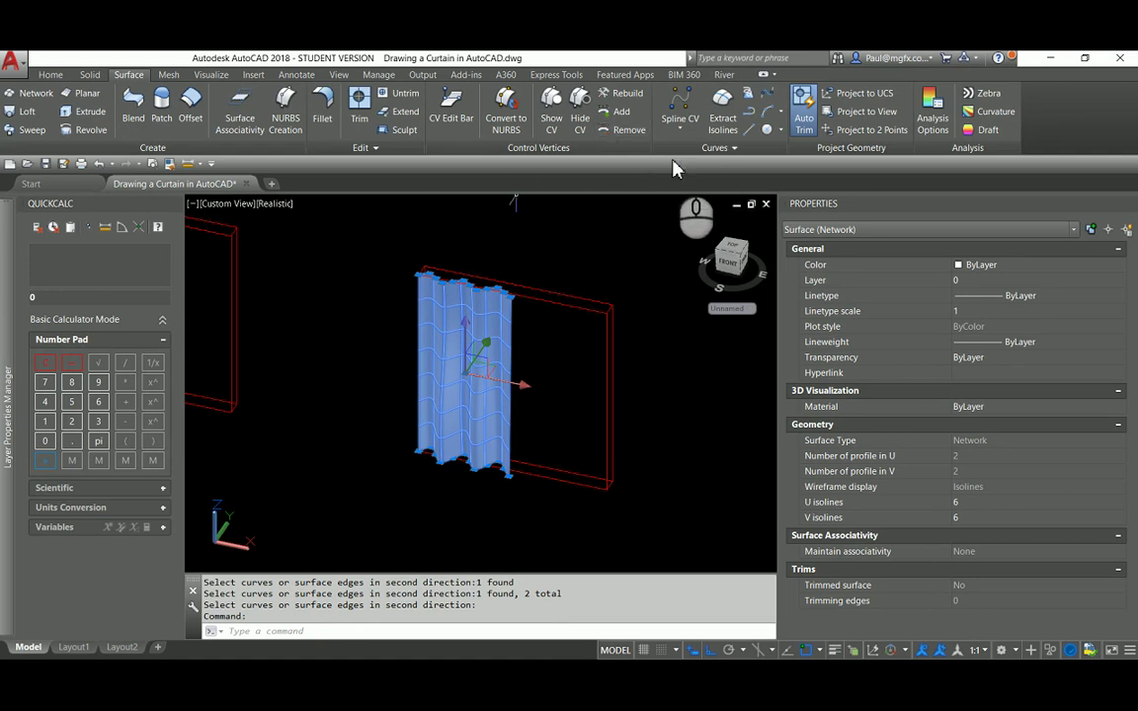
pyautogui.click(511, 112)
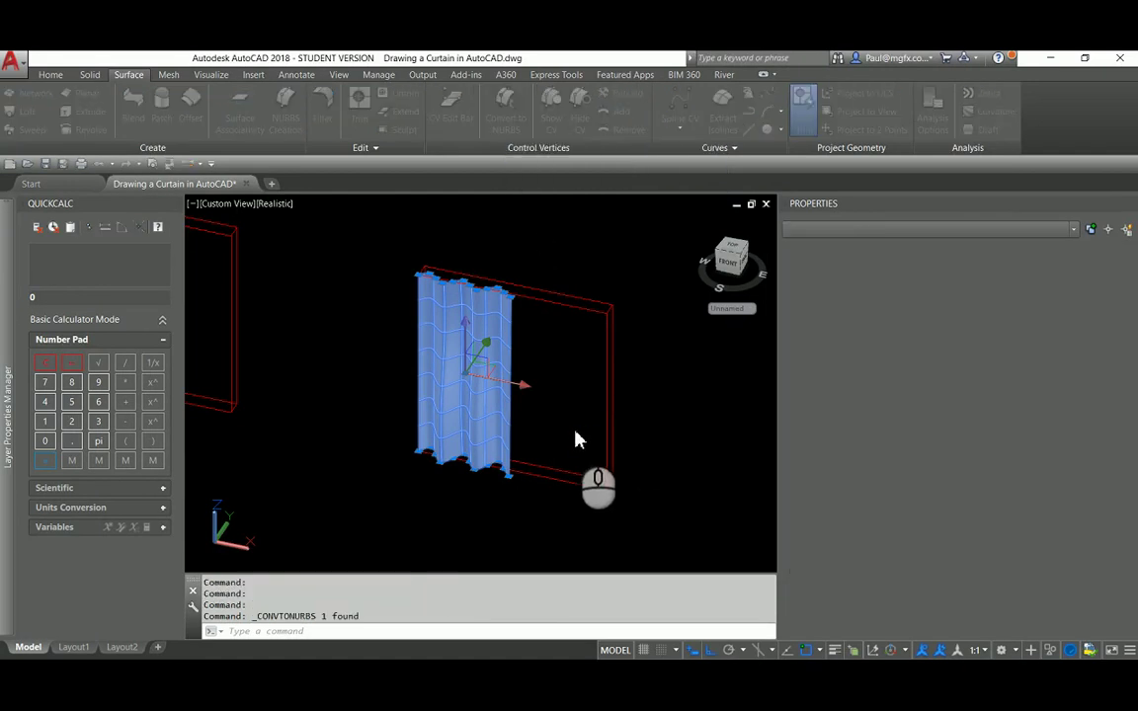
pyautogui.click(482, 338)
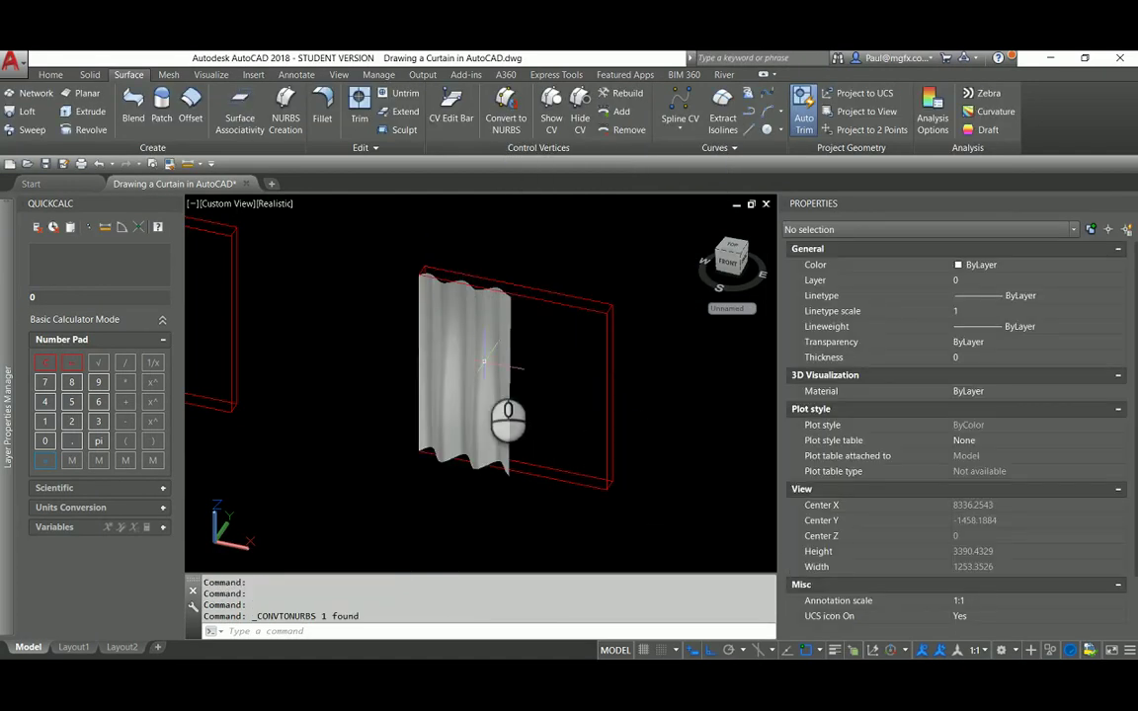
# Show the control vertices of the curtain's NURBS surface
pyautogui.click(463, 353)
pyautogui.scroll(2, 460, 350)
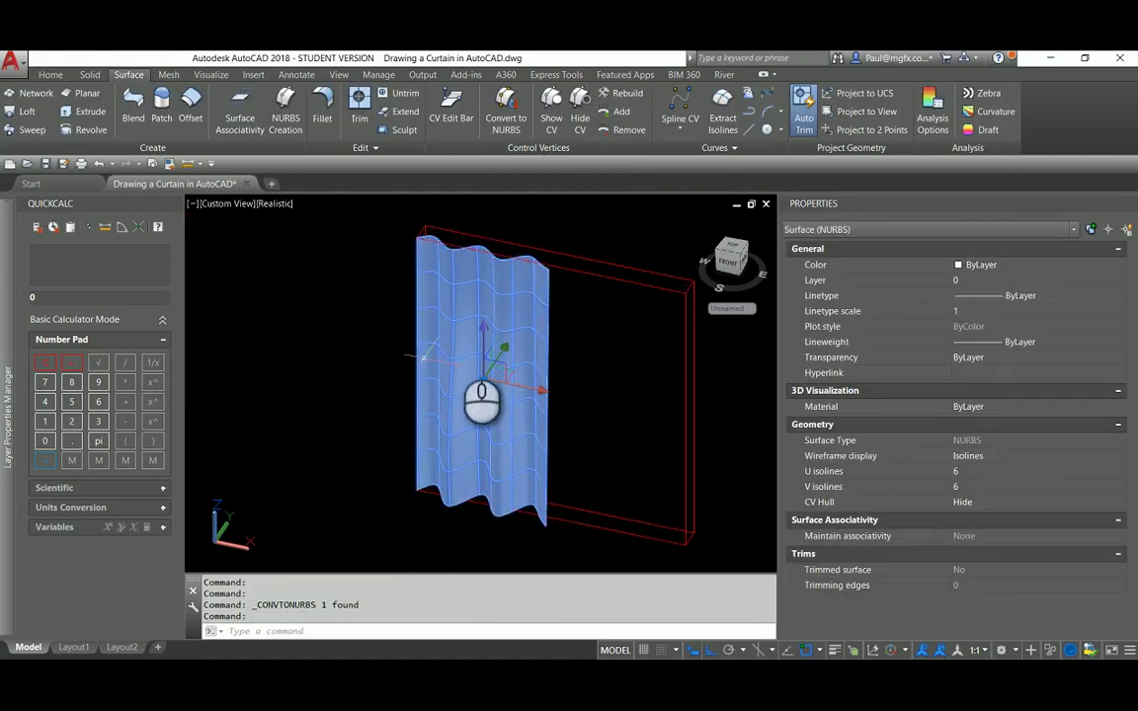
pyautogui.click(551, 107)
pyautogui.scroll(5, 454, 309)
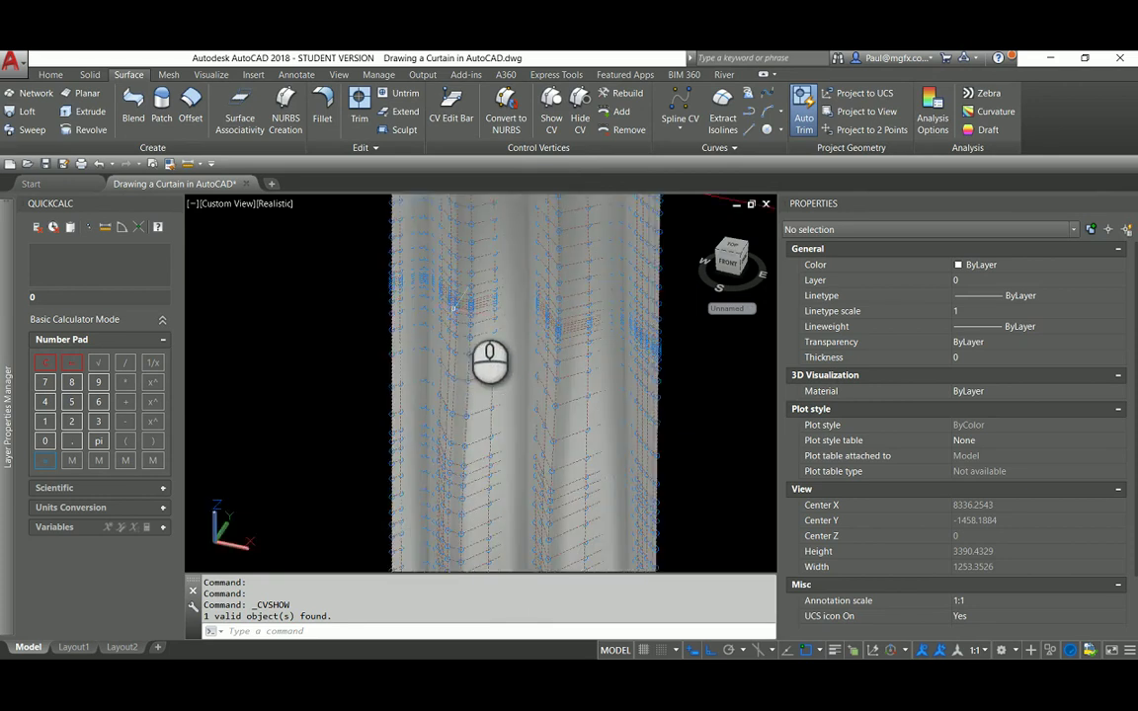
pyautogui.scroll(5, 454, 308)
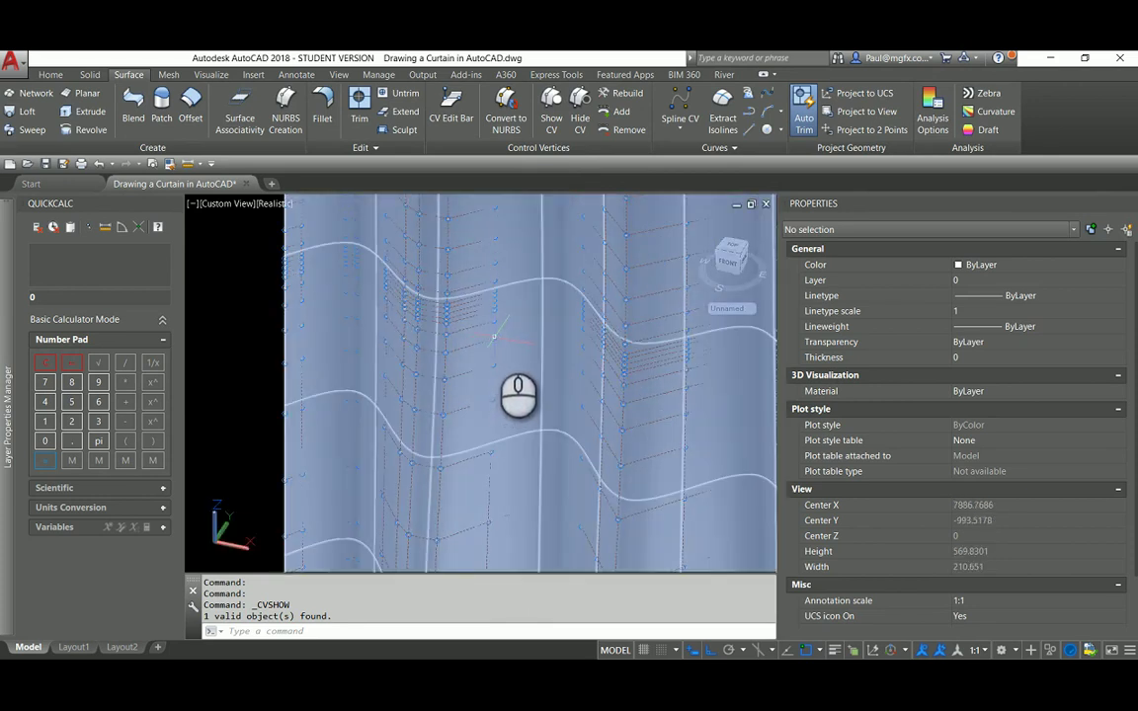
pyautogui.keyDown('ctrl'); pyautogui.click(495, 339); pyautogui.keyUp('ctrl')
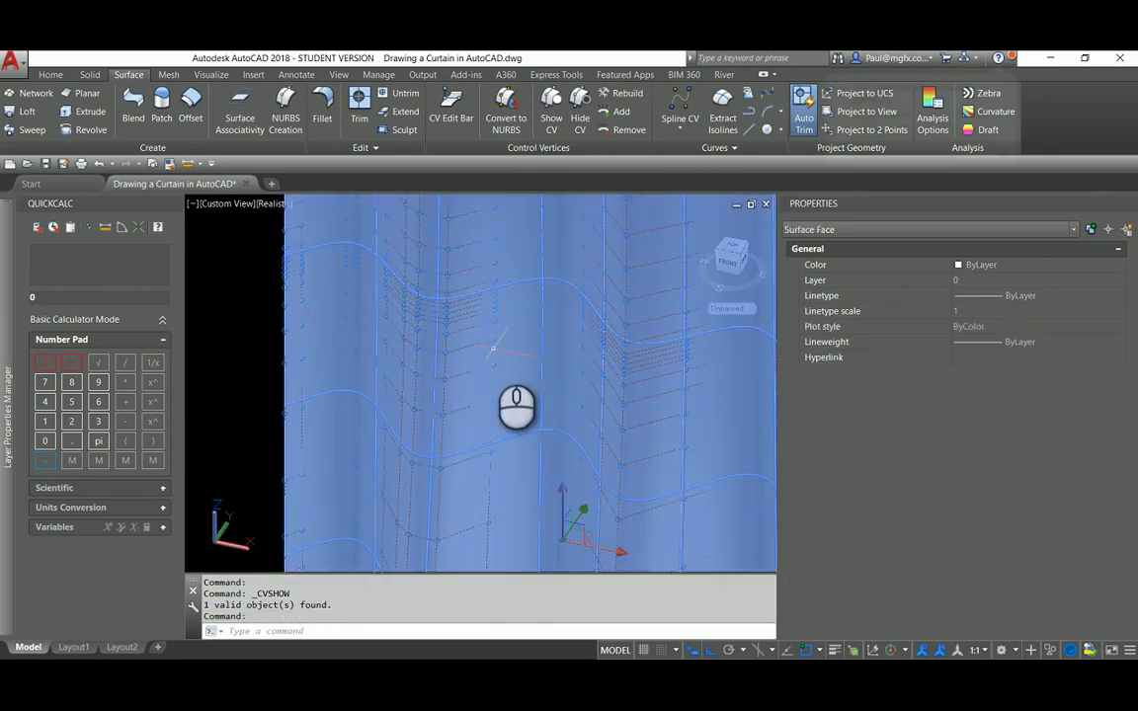
pyautogui.scroll(-4, 494, 360)
pyautogui.scroll(3, 555, 381)
pyautogui.press('Escape')
pyautogui.press('Escape')
pyautogui.scroll(-3, 541, 390)
# Try stretching a single control vertex on one of the curtain's folds
pyautogui.scroll(5, 547, 395)
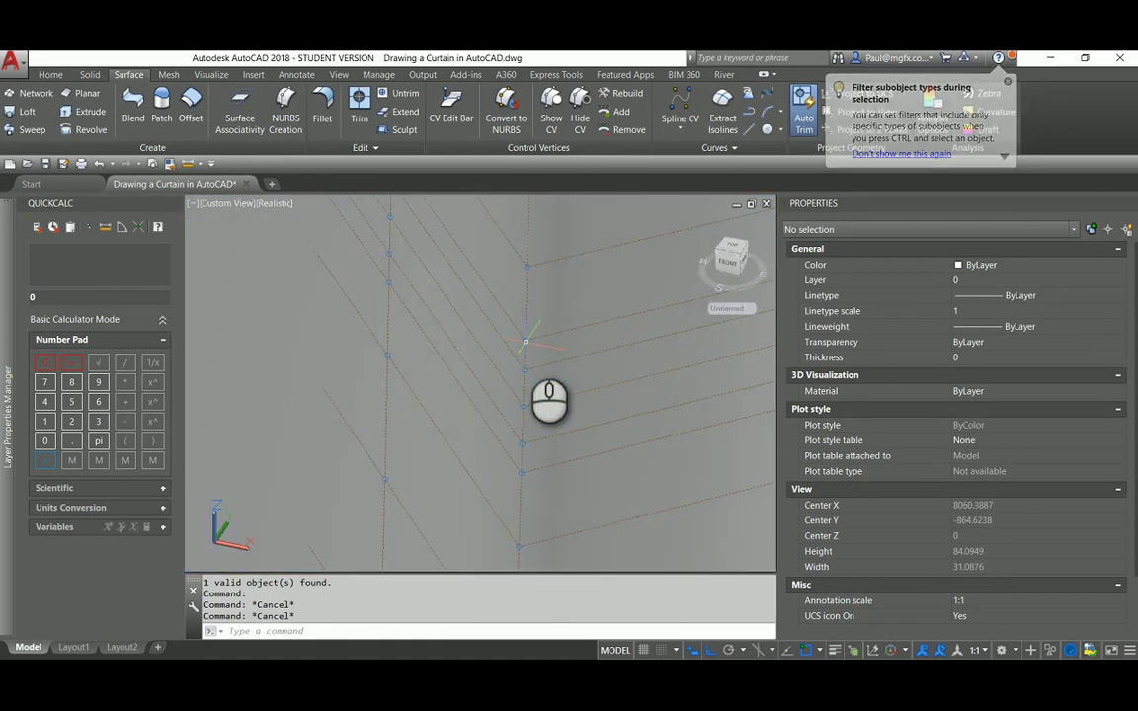
pyautogui.keyDown('ctrl'); pyautogui.click(523, 343); pyautogui.keyUp('ctrl')
pyautogui.keyDown('shift'); pyautogui.moveTo(528, 348); pyautogui.dragTo(555, 329, button='middle'); pyautogui.keyUp('shift')
pyautogui.click(547, 331)
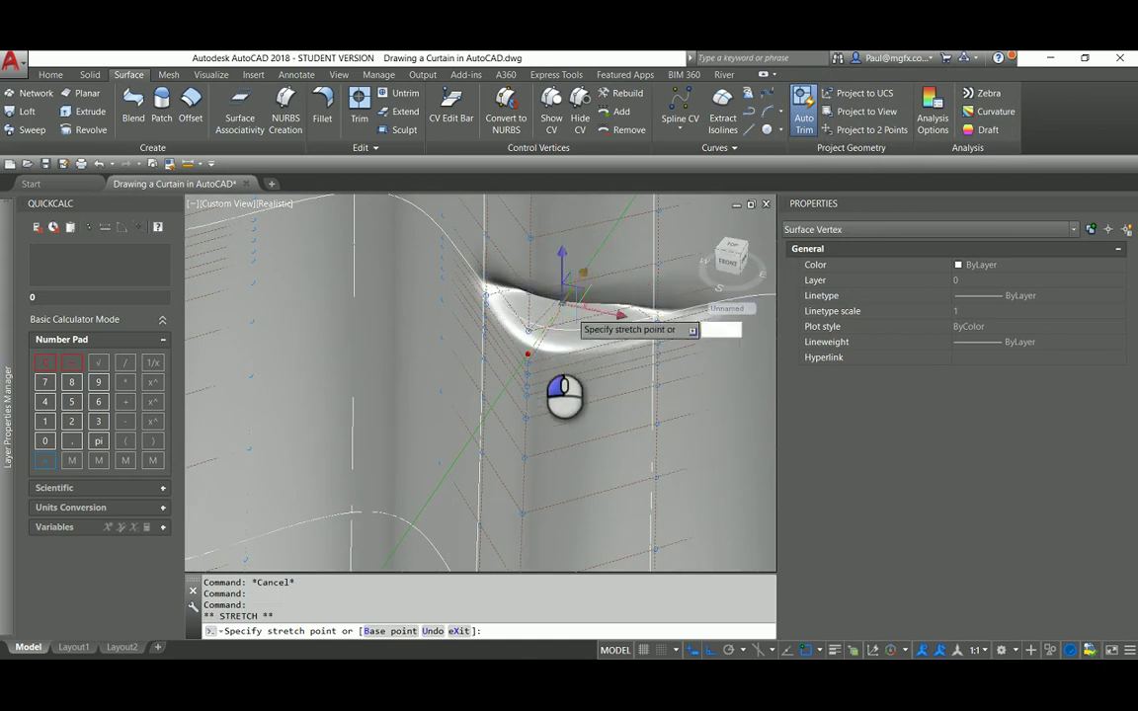
pyautogui.scroll(-5, 538, 385)
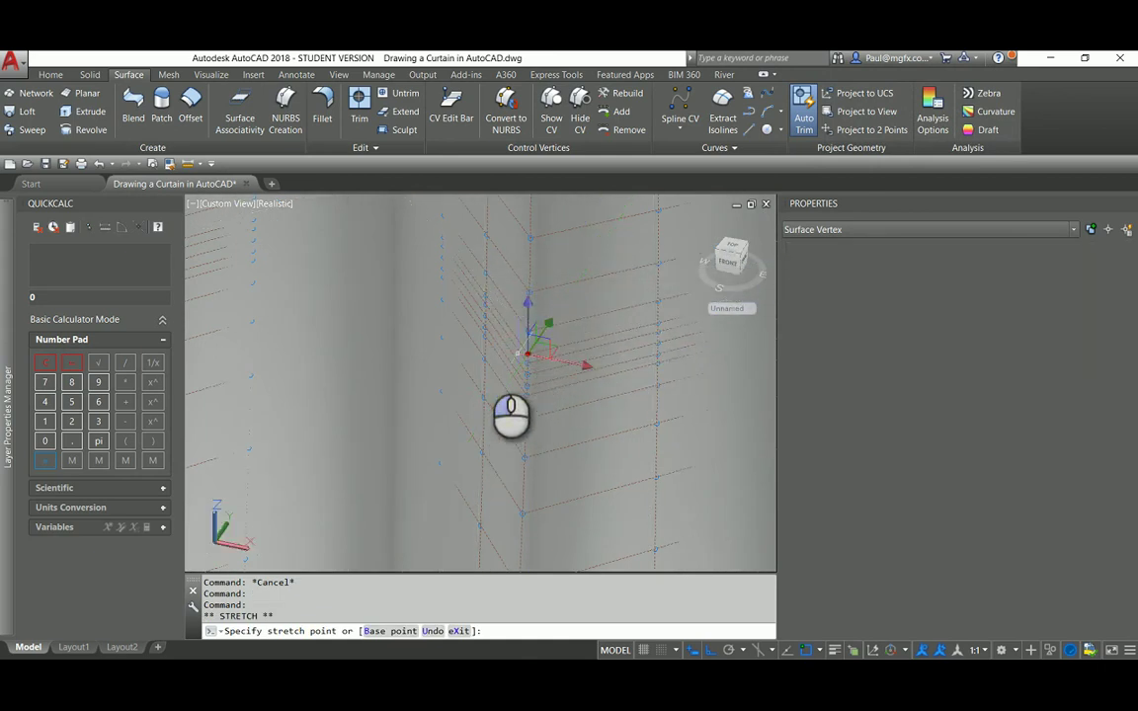
pyautogui.press('Escape')
pyautogui.press('Escape')
pyautogui.press('Escape')
pyautogui.press('Escape')
pyautogui.press('Escape')
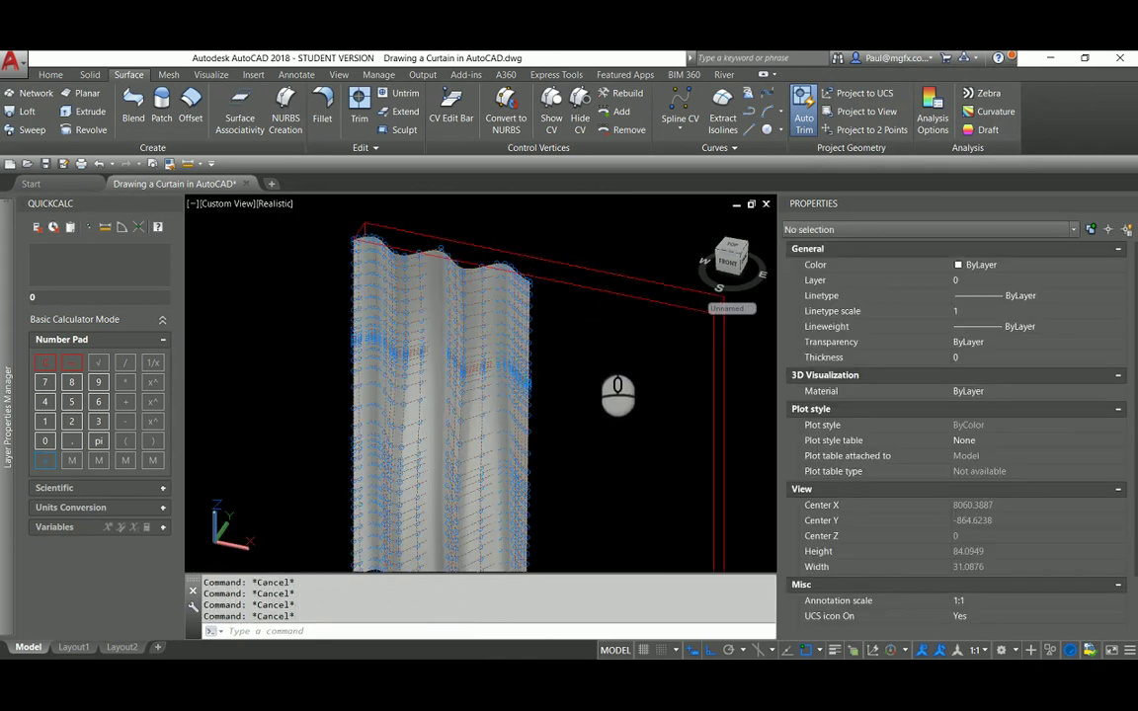
# Hide the control vertices of the curtain's NURBS surface
pyautogui.keyDown('shift'); pyautogui.moveTo(614, 394); pyautogui.dragTo(589, 308, button='middle'); pyautogui.keyUp('shift')
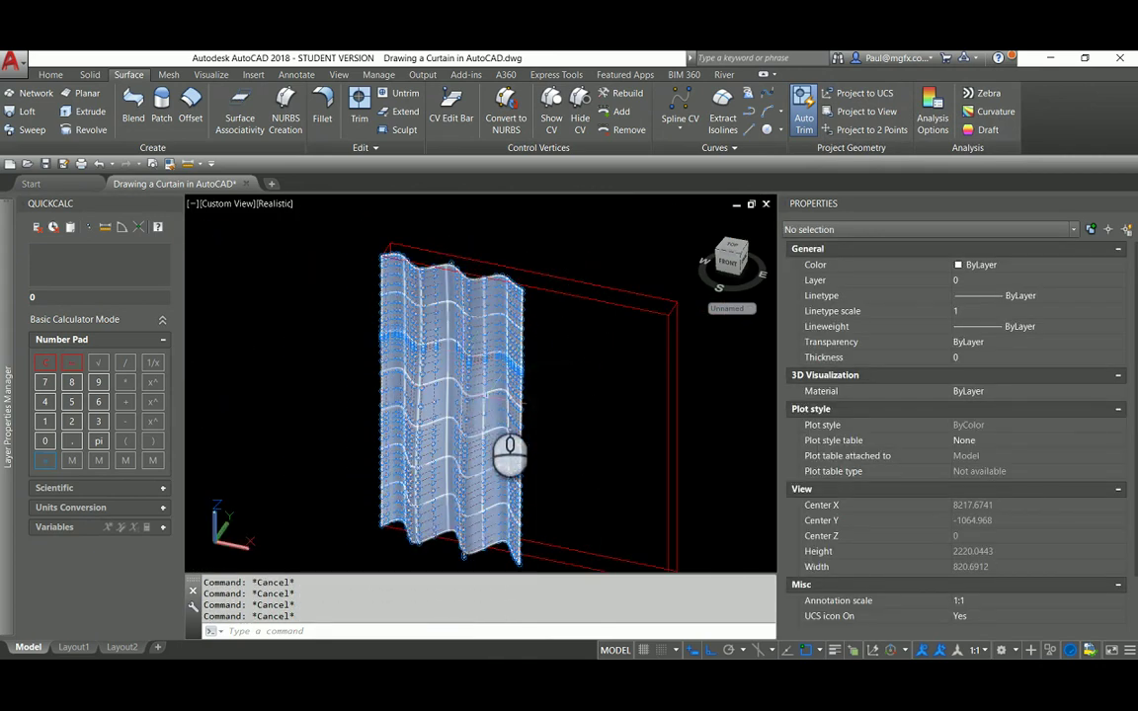
pyautogui.scroll(-4, 514, 435)
pyautogui.scroll(8, 464, 467)
pyautogui.scroll(-8, 472, 440)
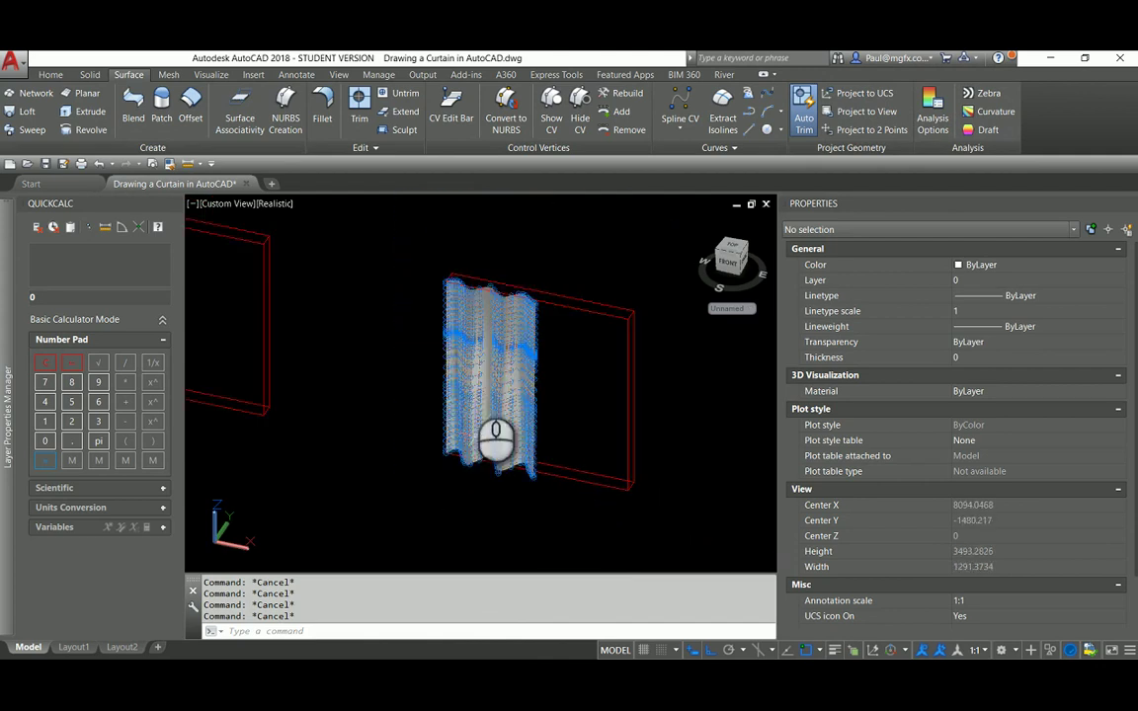
pyautogui.scroll(3, 471, 374)
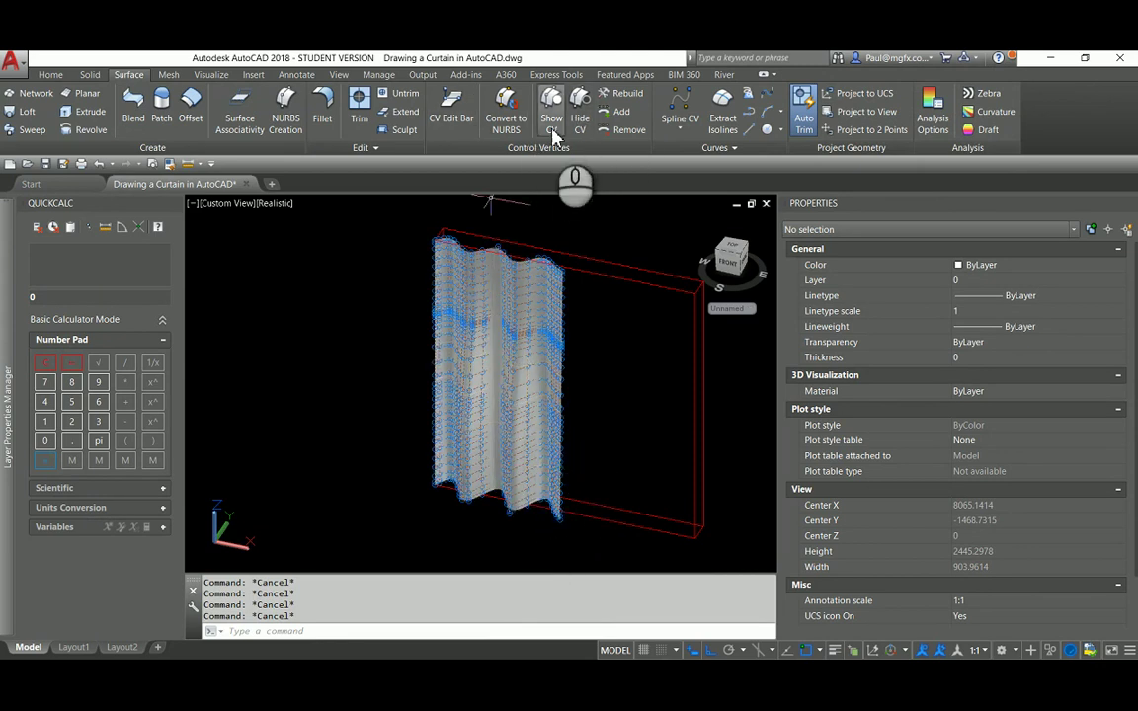
pyautogui.click(578, 117)
# Examine the smooth curtain surface in its frame, both up close and alongside the other frames
pyautogui.scroll(3, 587, 385)
pyautogui.scroll(-5, 562, 385)
pyautogui.scroll(5, 537, 348)
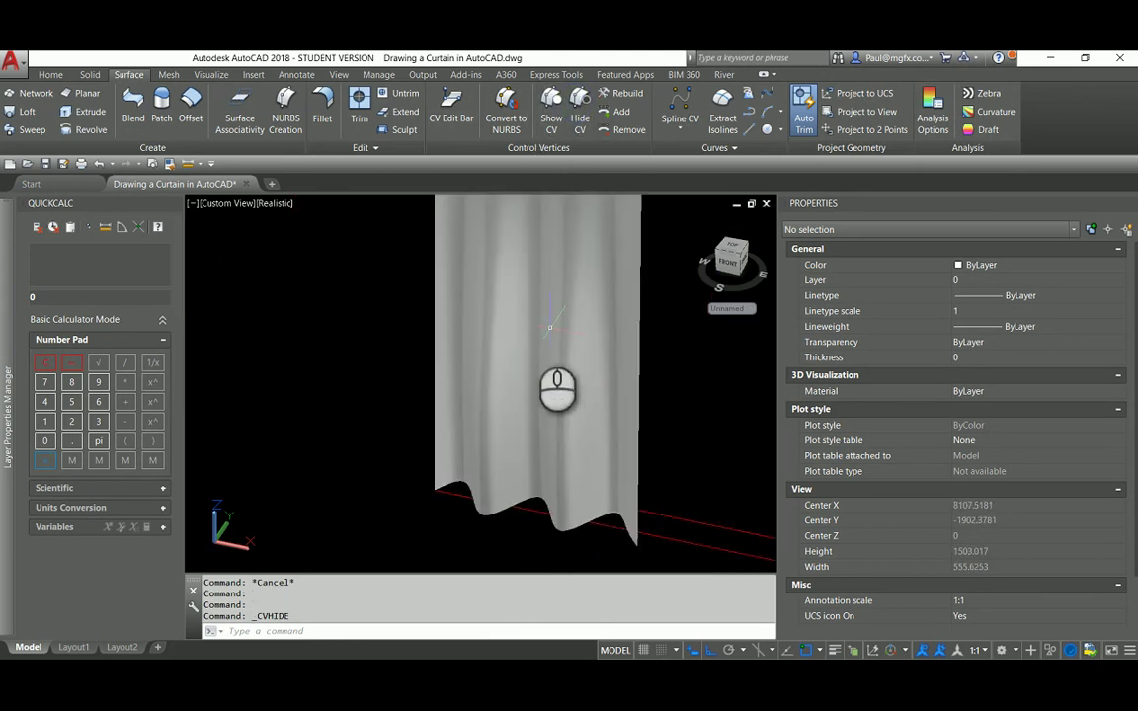
pyautogui.scroll(-4, 476, 336)
pyautogui.scroll(5, 476, 336)
pyautogui.scroll(-3, 475, 311)
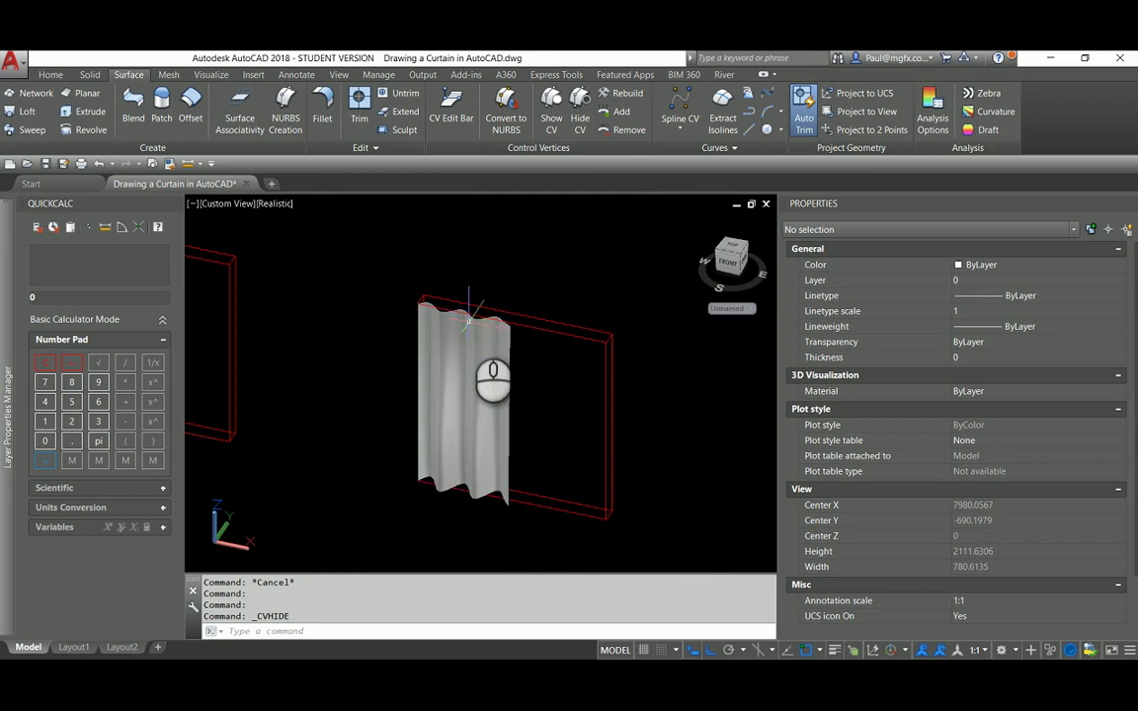
pyautogui.scroll(3, 472, 314)
pyautogui.scroll(3, 472, 316)
pyautogui.scroll(-8, 470, 390)
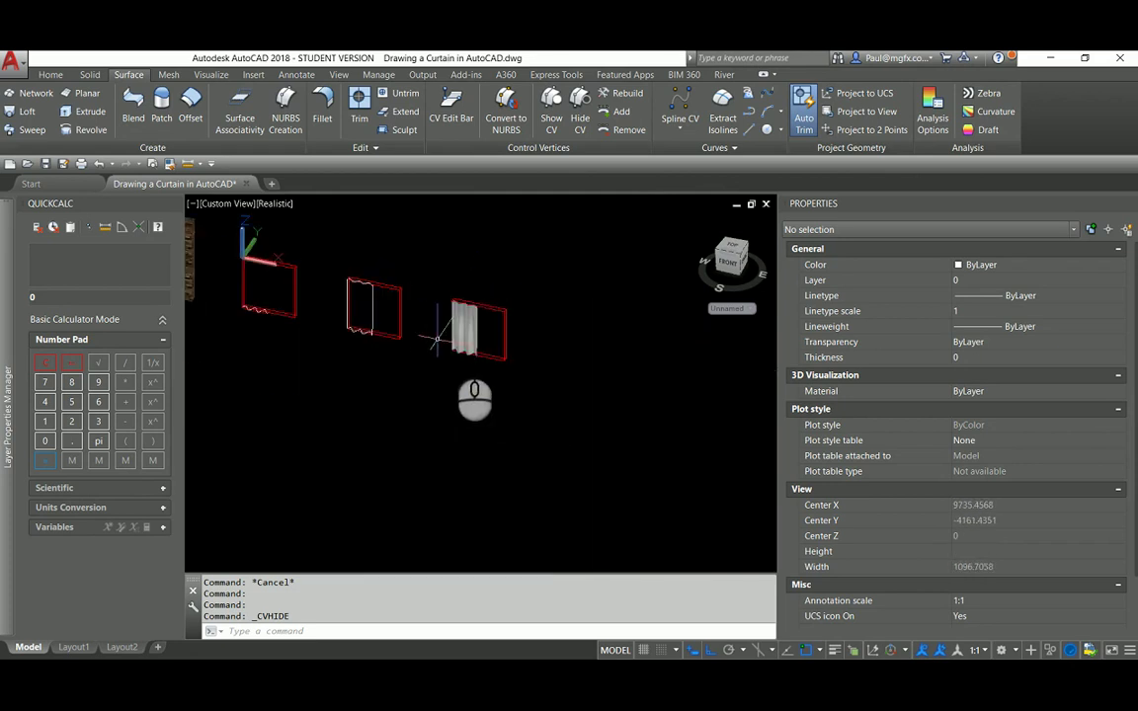
# Copy the curtain with its frame further along the row, using the spacing between the two preceding frames as the displacement
pyautogui.scroll(2, 342, 245)
pyautogui.click(53, 76)
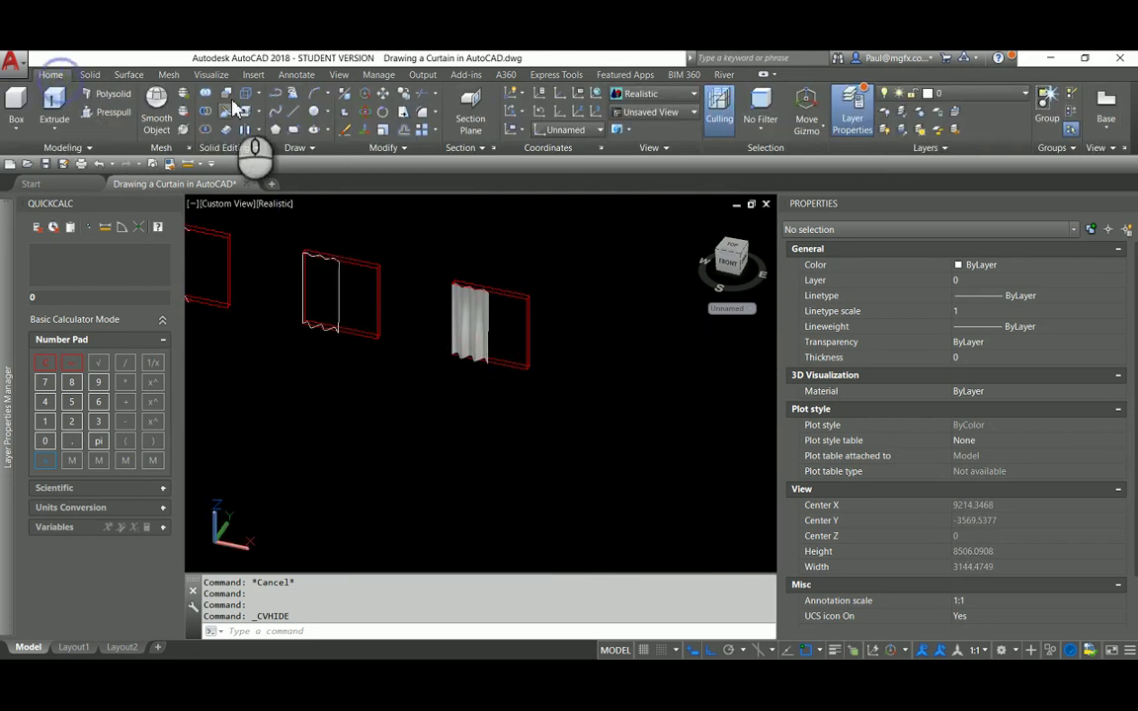
pyautogui.click(405, 97)
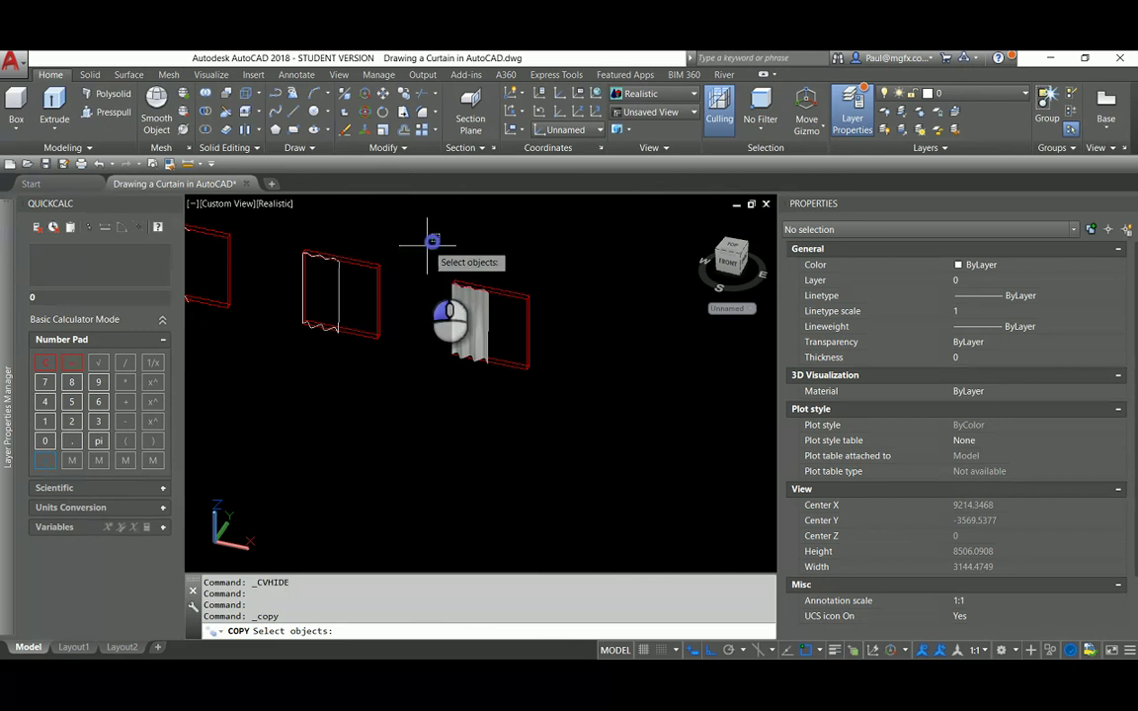
pyautogui.click(428, 244)
pyautogui.click(612, 387)
pyautogui.press('Return')
pyautogui.scroll(3, 395, 259)
pyautogui.click(413, 259)
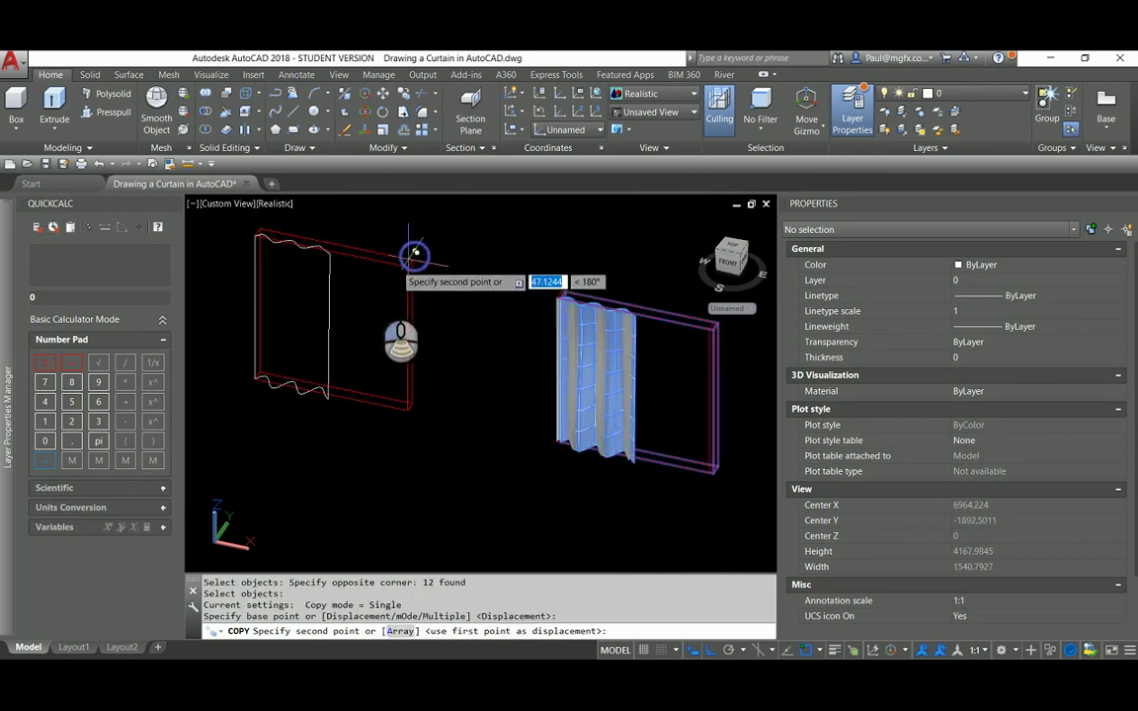
pyautogui.scroll(2, 514, 296)
pyautogui.click(529, 278)
pyautogui.scroll(-3, 612, 296)
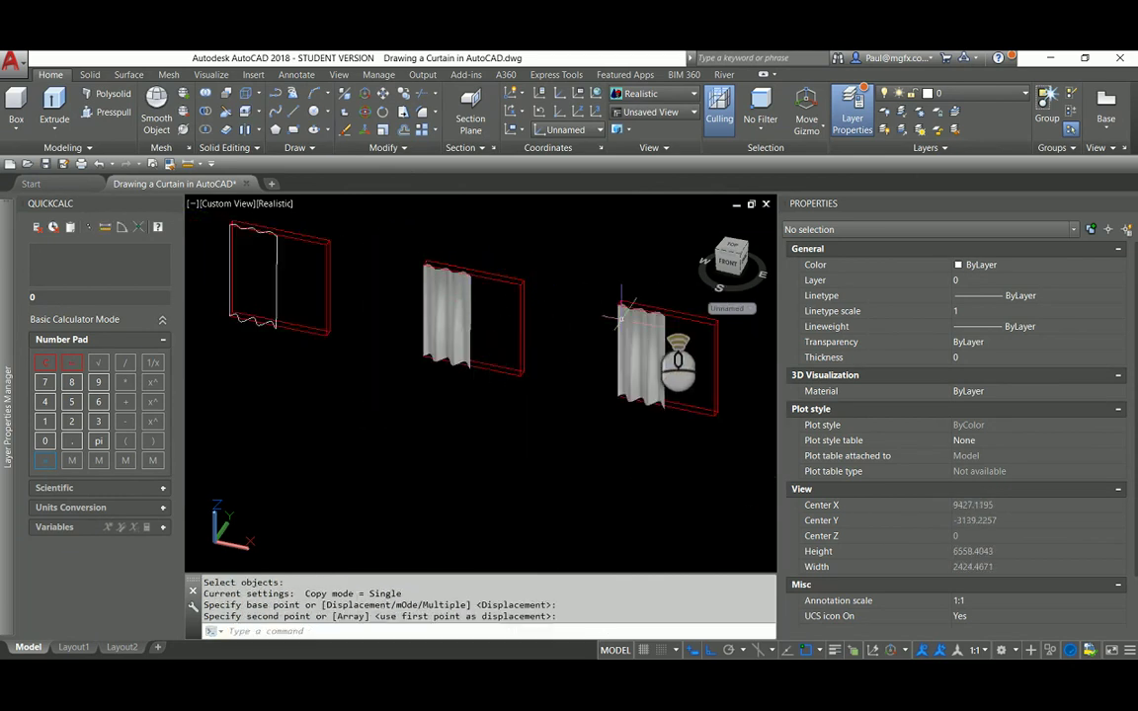
# Save the drawing
pyautogui.scroll(6, 494, 287)
pyautogui.scroll(-4, 460, 260)
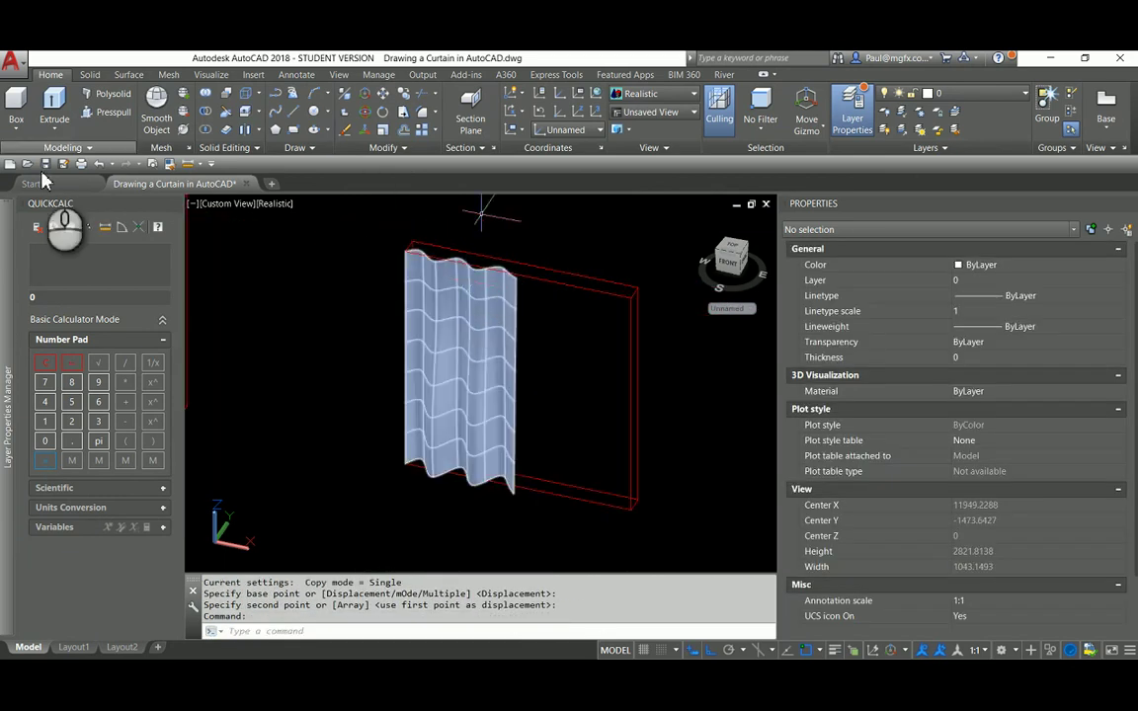
pyautogui.hotkey('ctrl', 's')
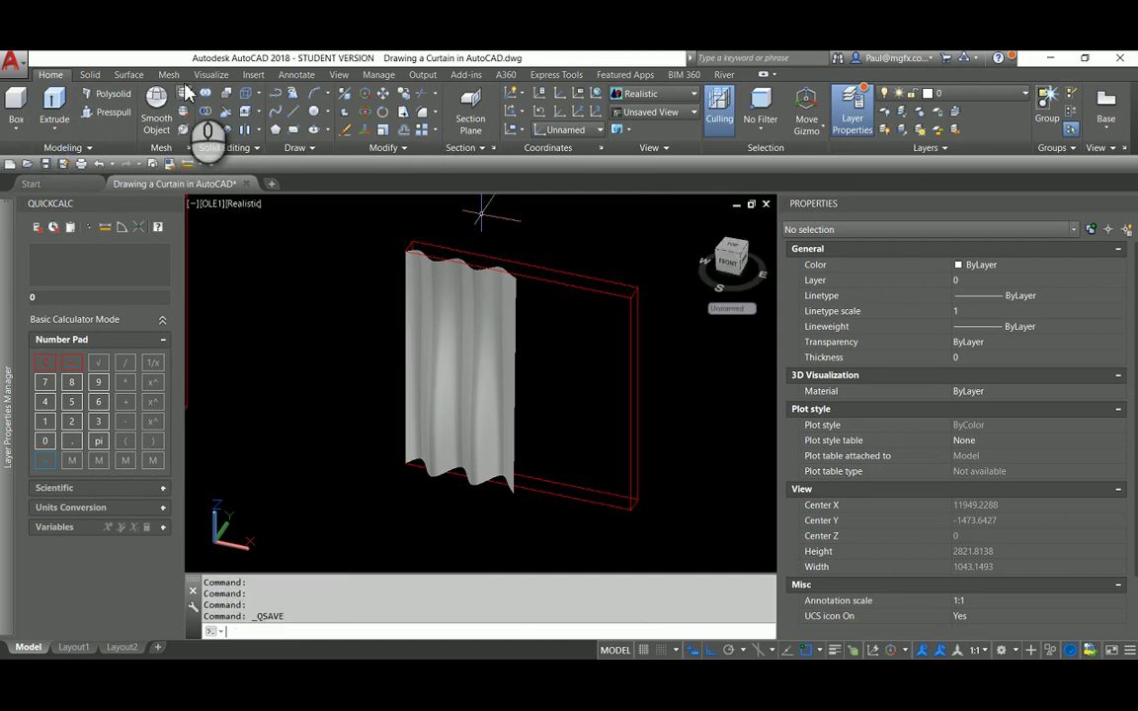
# Thicken the copied curtain surface into a solid with a thickness of 1
pyautogui.click(89, 75)
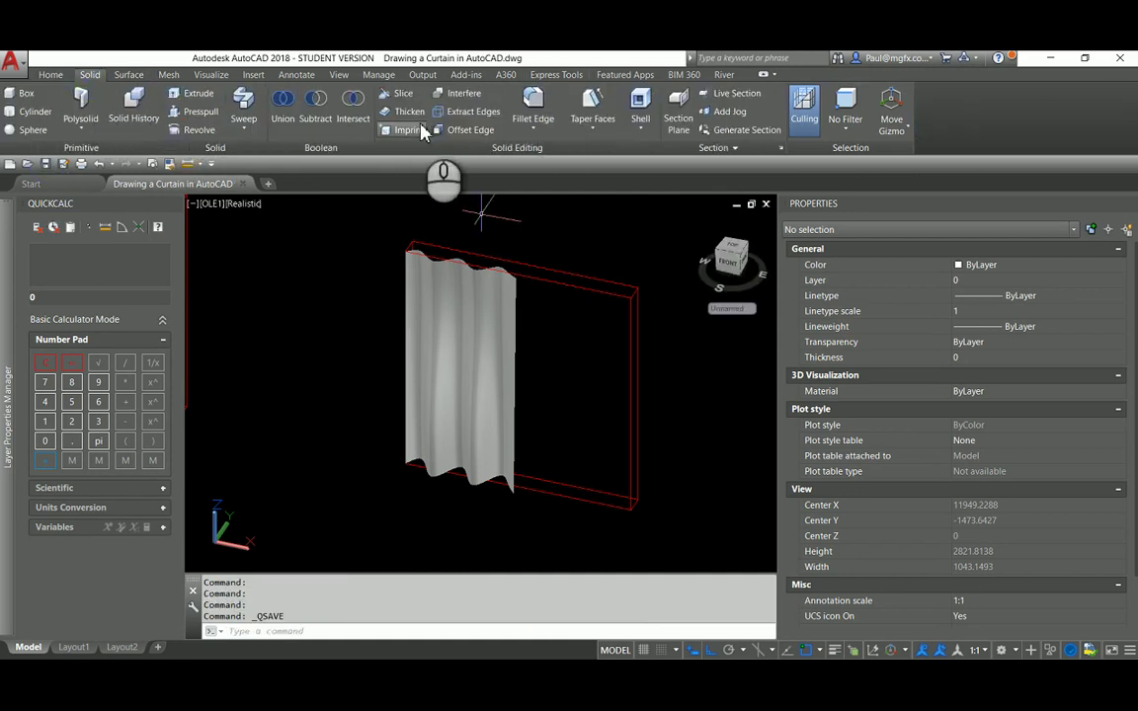
pyautogui.scroll(3, 514, 298)
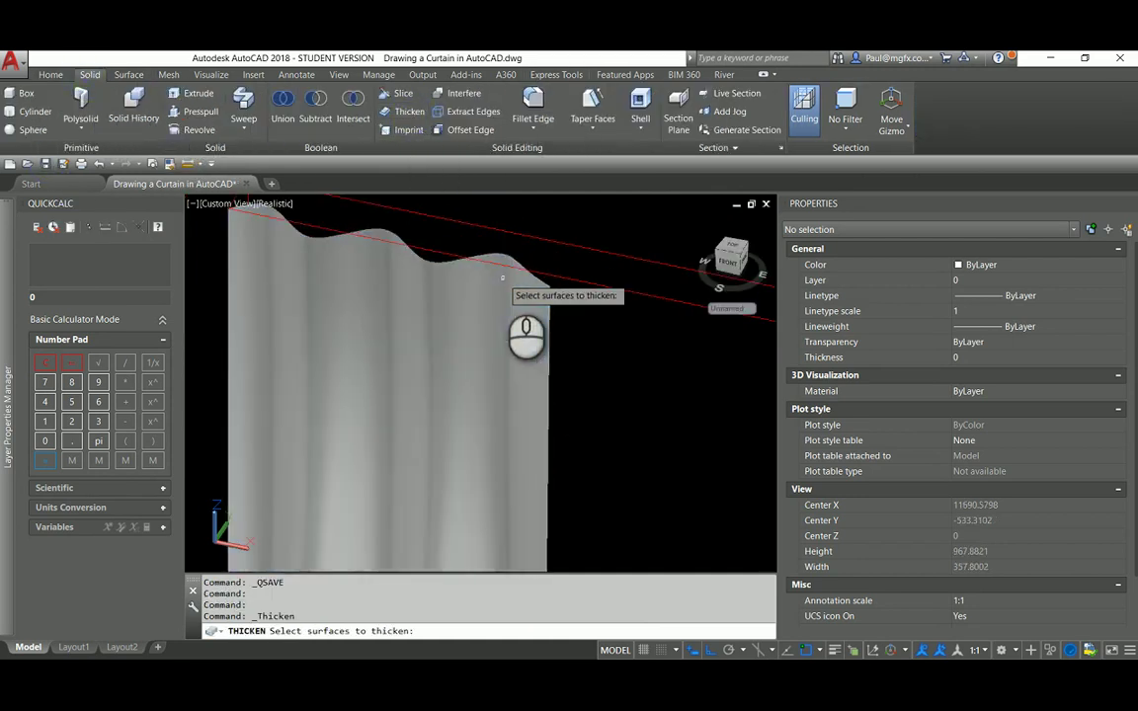
pyautogui.click(504, 273)
pyautogui.rightClick(559, 334)
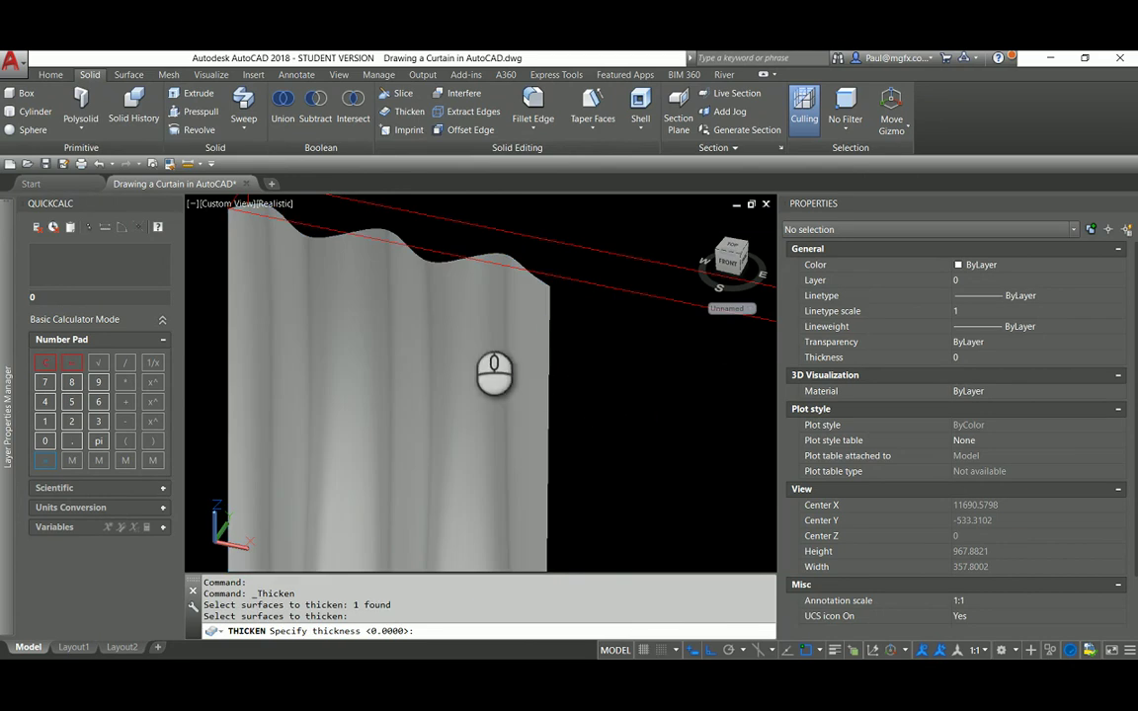
pyautogui.write('1')
pyautogui.press('Return')
# Examine the thickened curtain's upper corner edge and check its object type in the properties
pyautogui.scroll(5, 553, 364)
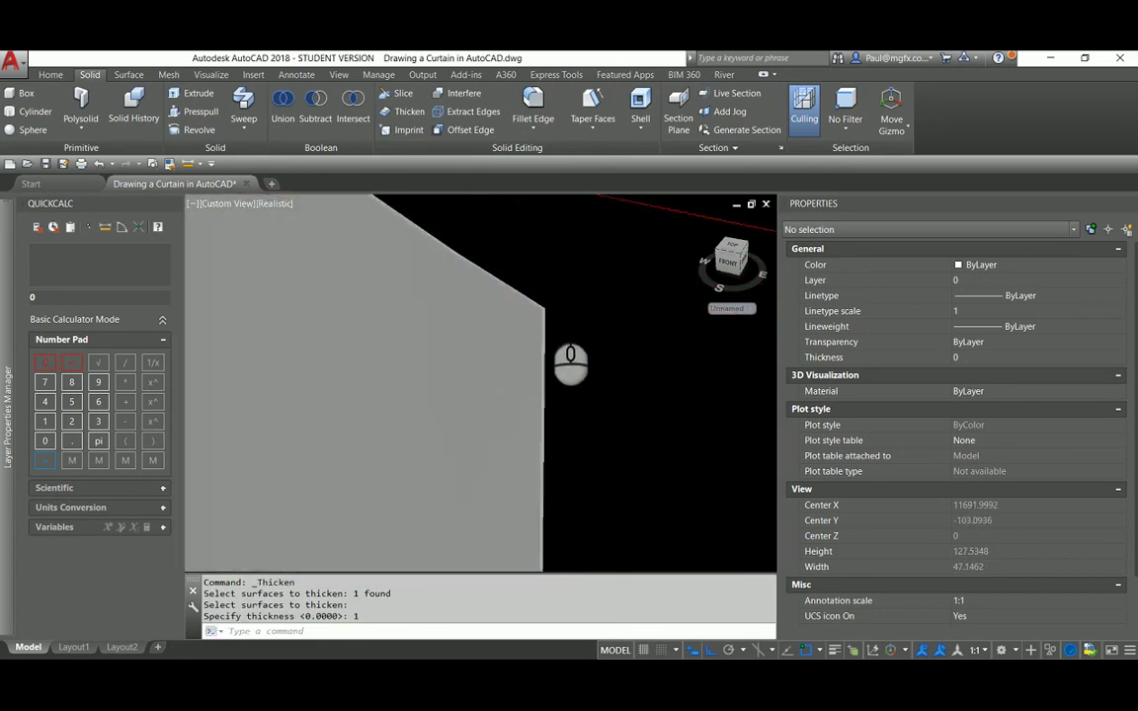
pyautogui.scroll(5, 554, 306)
pyautogui.click(541, 316)
pyautogui.click(477, 307)
pyautogui.scroll(-5, 544, 318)
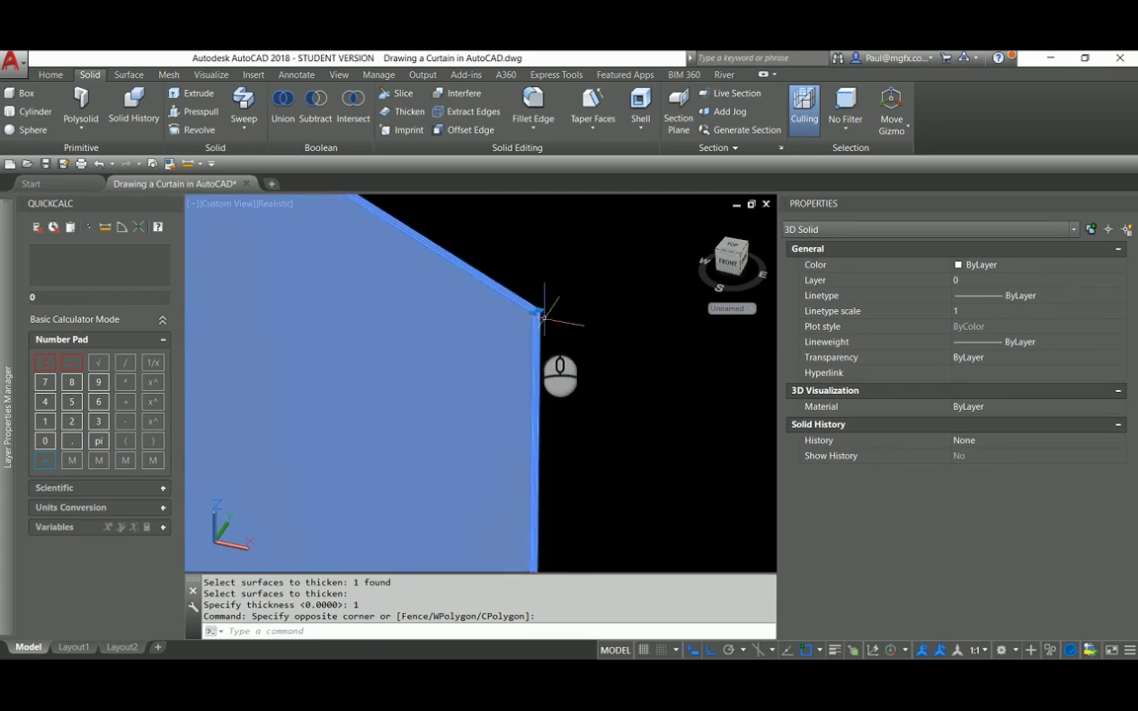
pyautogui.scroll(-8, 542, 314)
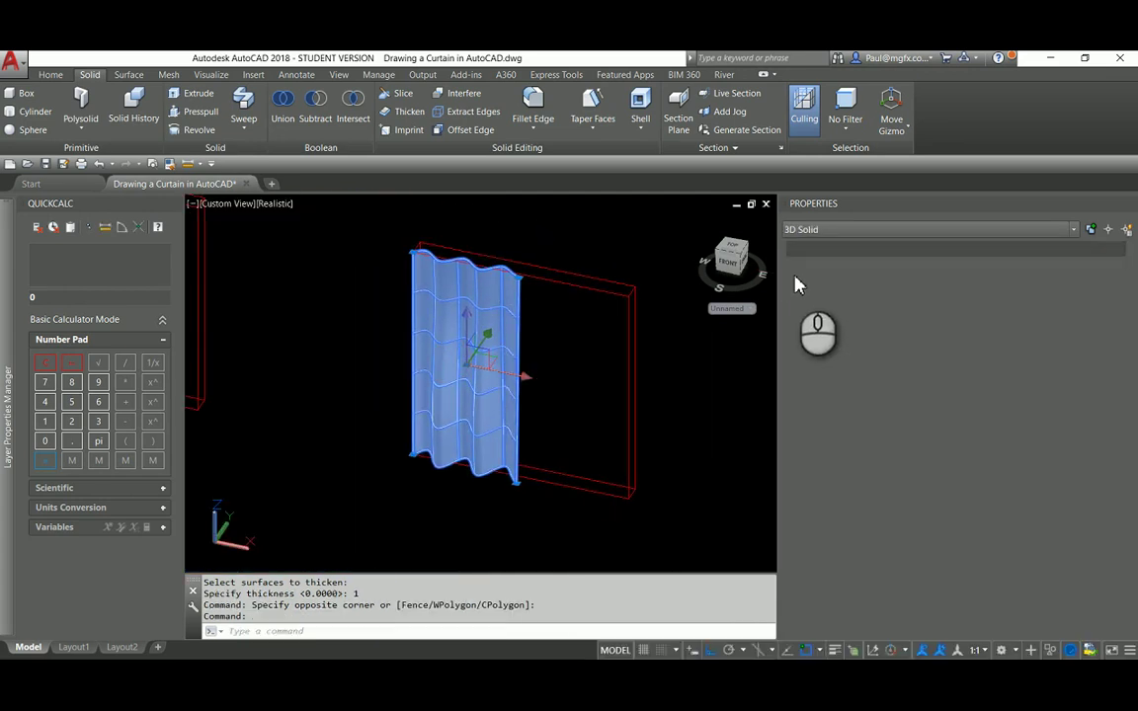
pyautogui.scroll(-6, 628, 390)
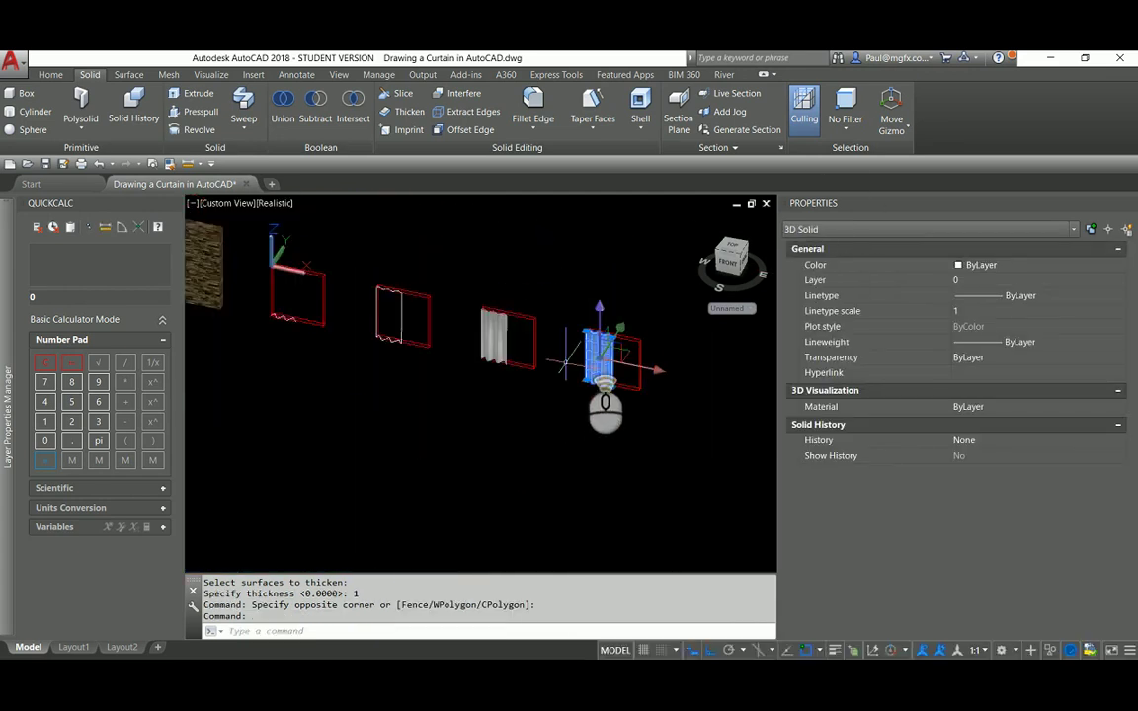
pyautogui.press('Escape')
pyautogui.press('Escape')
pyautogui.press('Escape')
# Compare the NURBS surface curtain with the thickened curtain in the neighbouring frames
pyautogui.scroll(-6, 583, 375)
pyautogui.moveTo(568, 376); pyautogui.dragTo(640, 386, button='middle')
pyautogui.scroll(5, 608, 347)
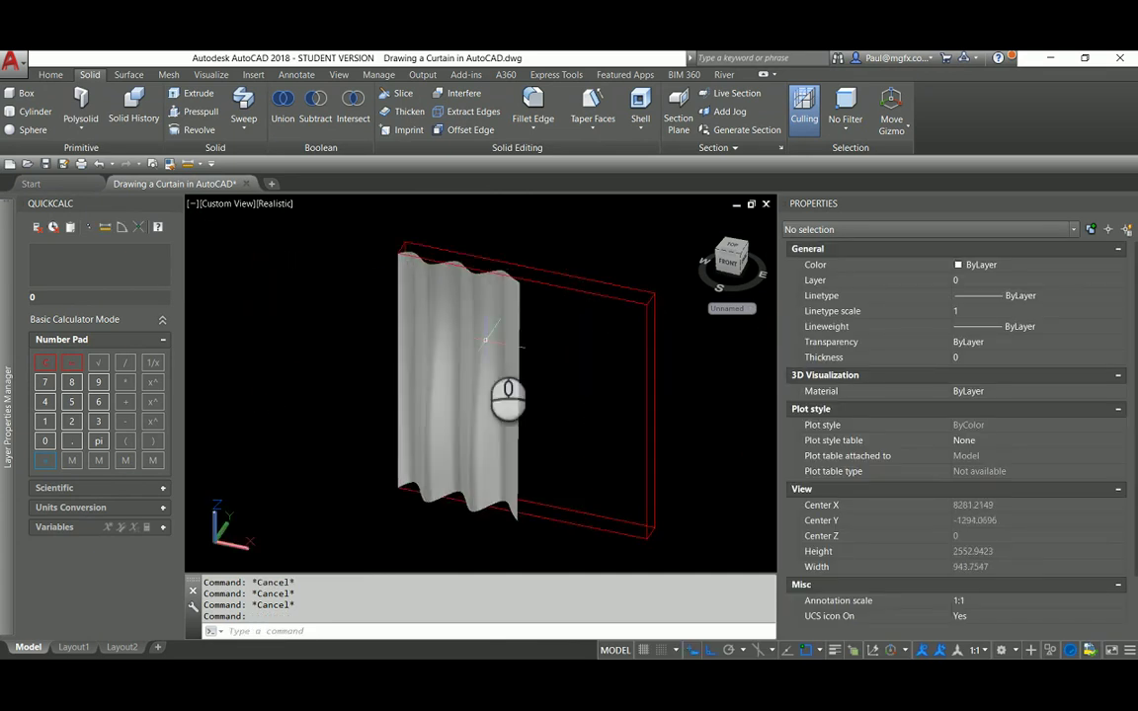
pyautogui.scroll(-5, 477, 340)
pyautogui.scroll(5, 672, 370)
pyautogui.scroll(-4, 555, 352)
pyautogui.scroll(2, 578, 353)
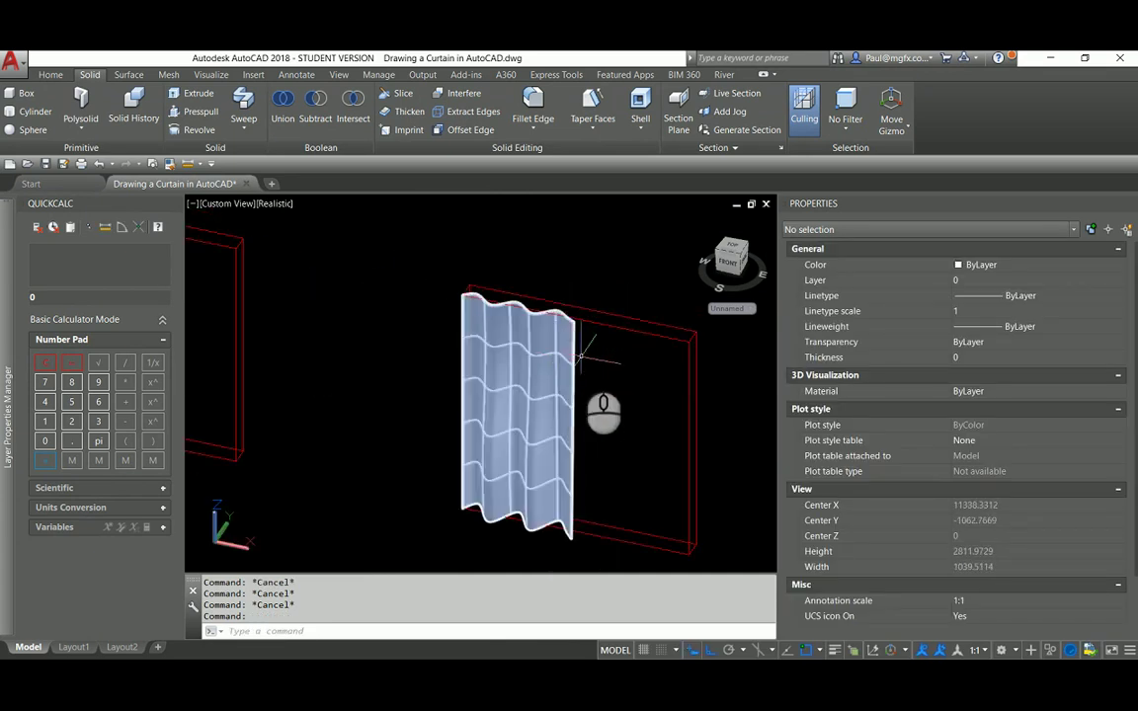
pyautogui.scroll(-3, 576, 353)
pyautogui.scroll(5, 585, 340)
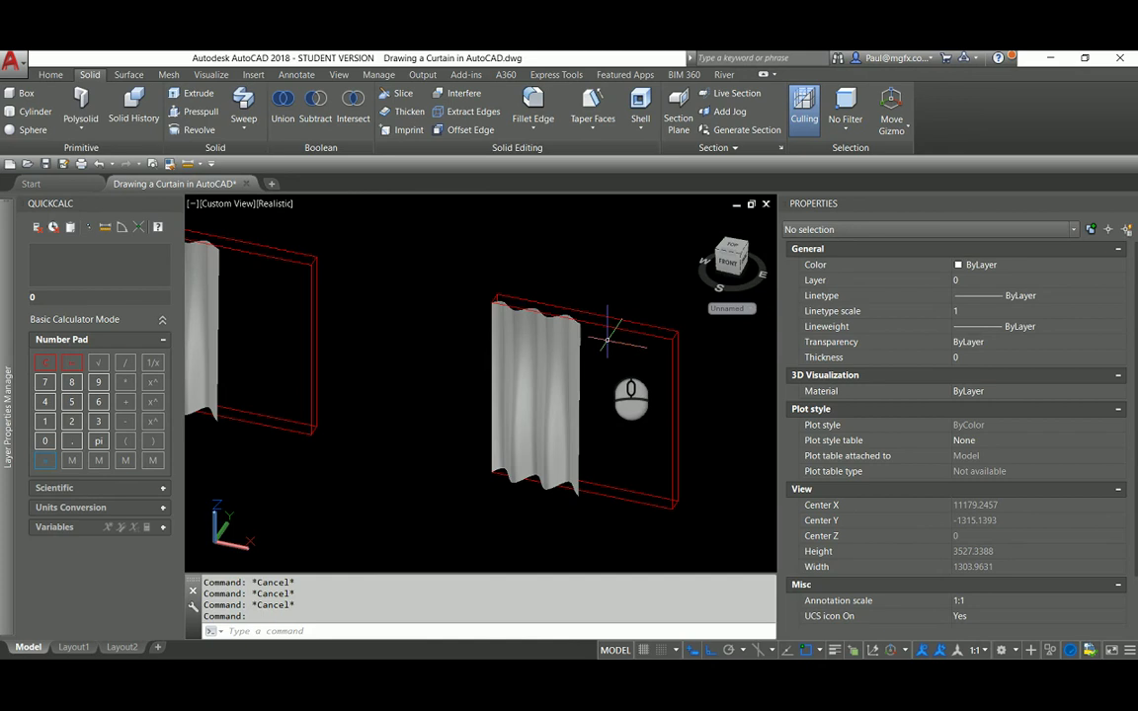
pyautogui.scroll(-5, 488, 348)
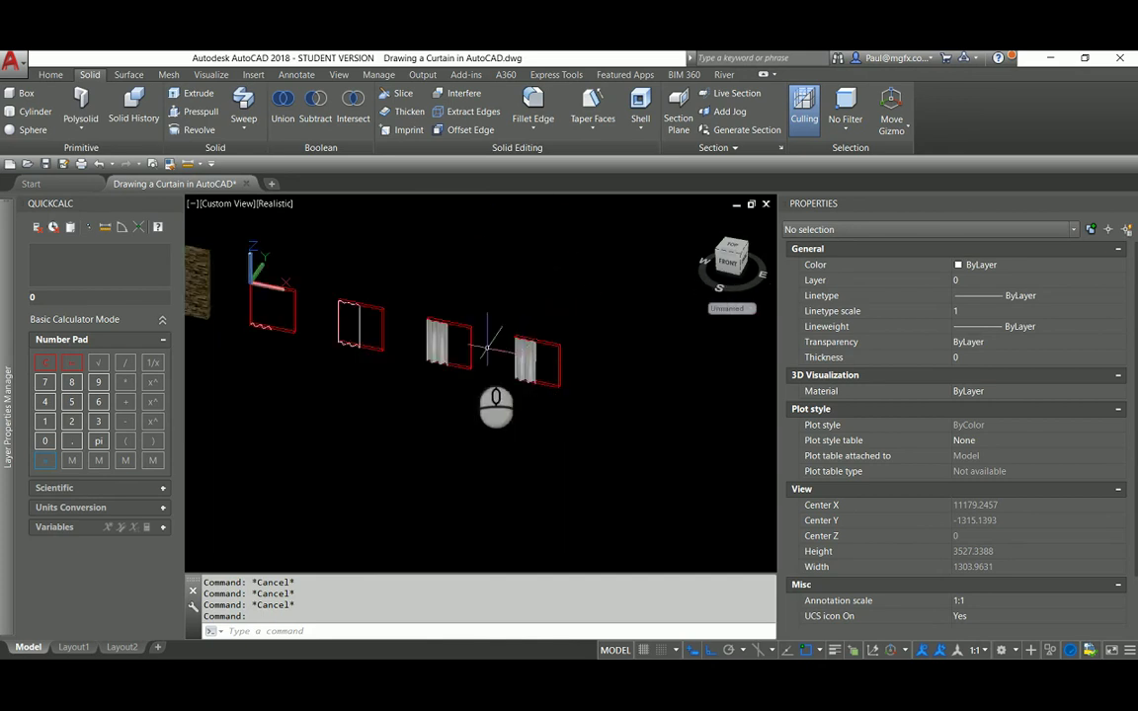
pyautogui.moveTo(372, 324); pyautogui.dragTo(423, 333, button='middle')
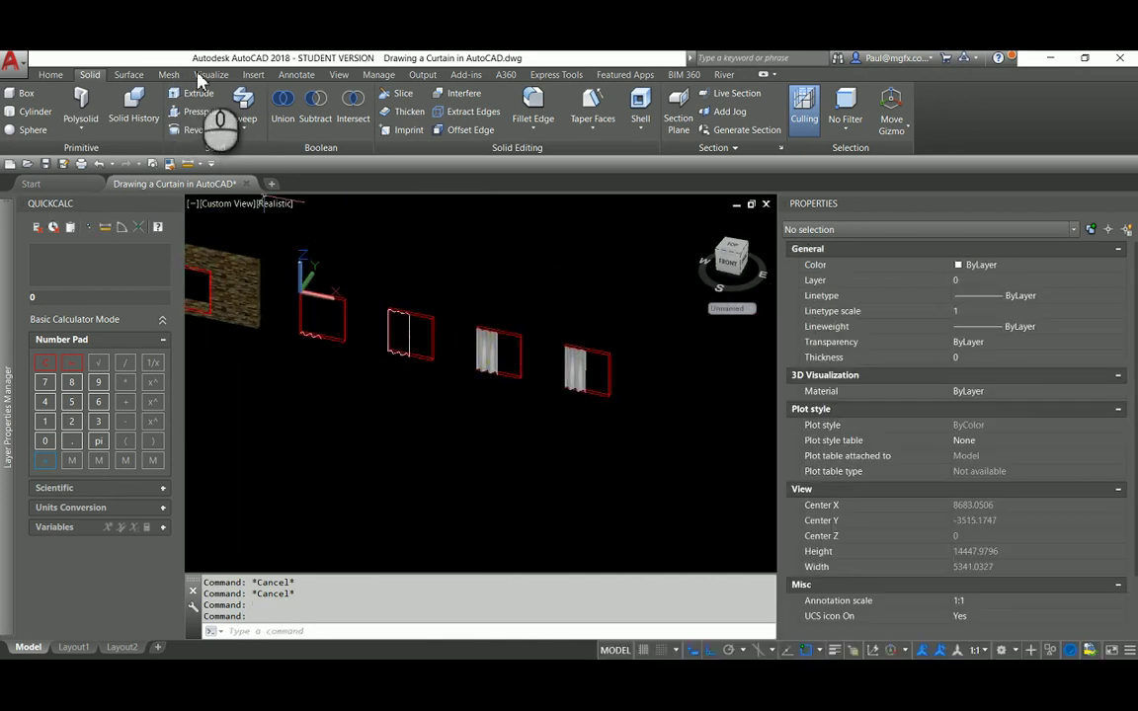
# Open the Materials Browser, search for "fabric" and show the Fabric category of the Autodesk Library
pyautogui.click(220, 77)
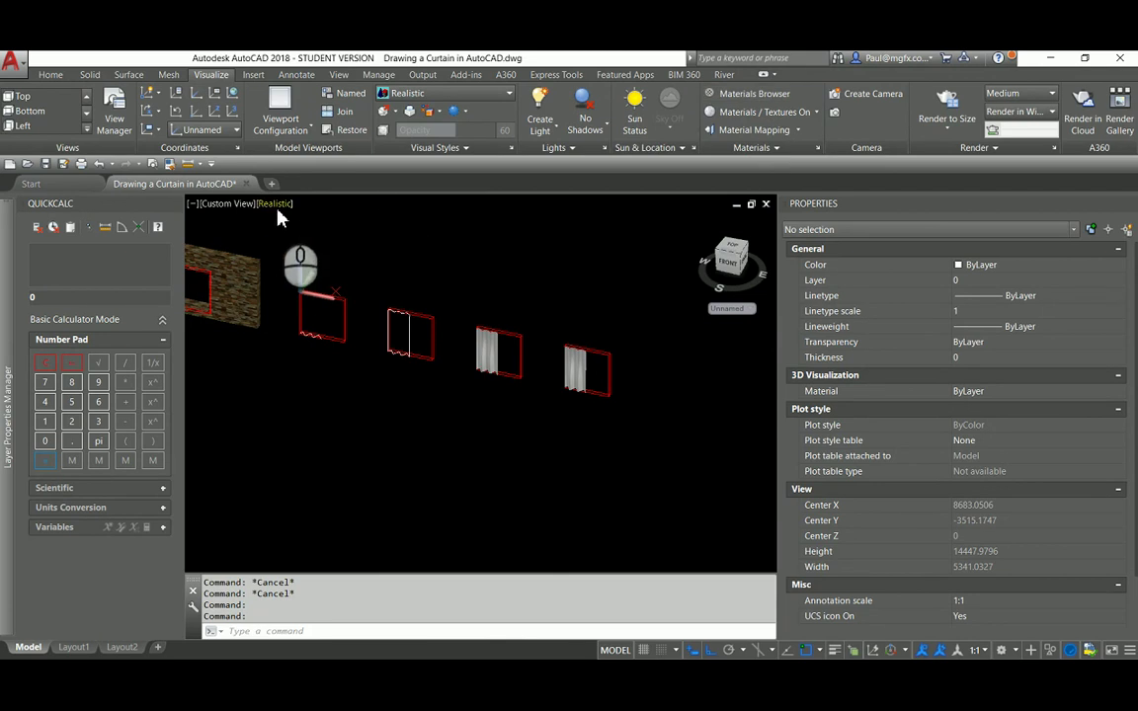
pyautogui.click(726, 99)
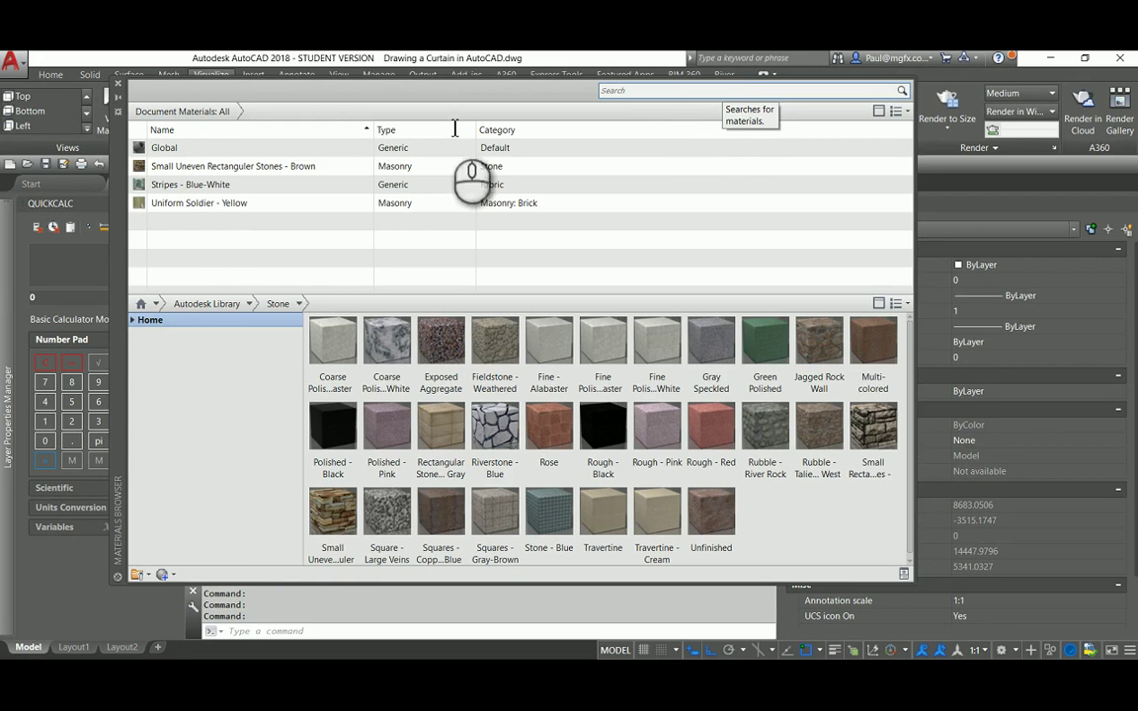
pyautogui.click(658, 94)
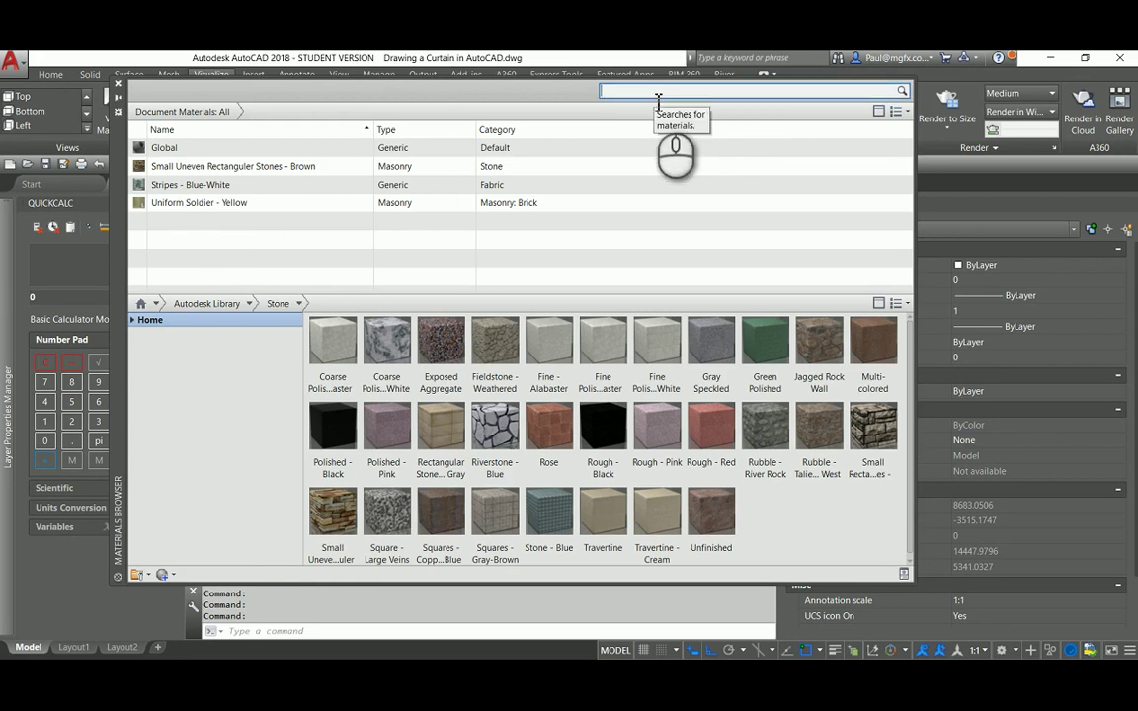
pyautogui.write('fabric')
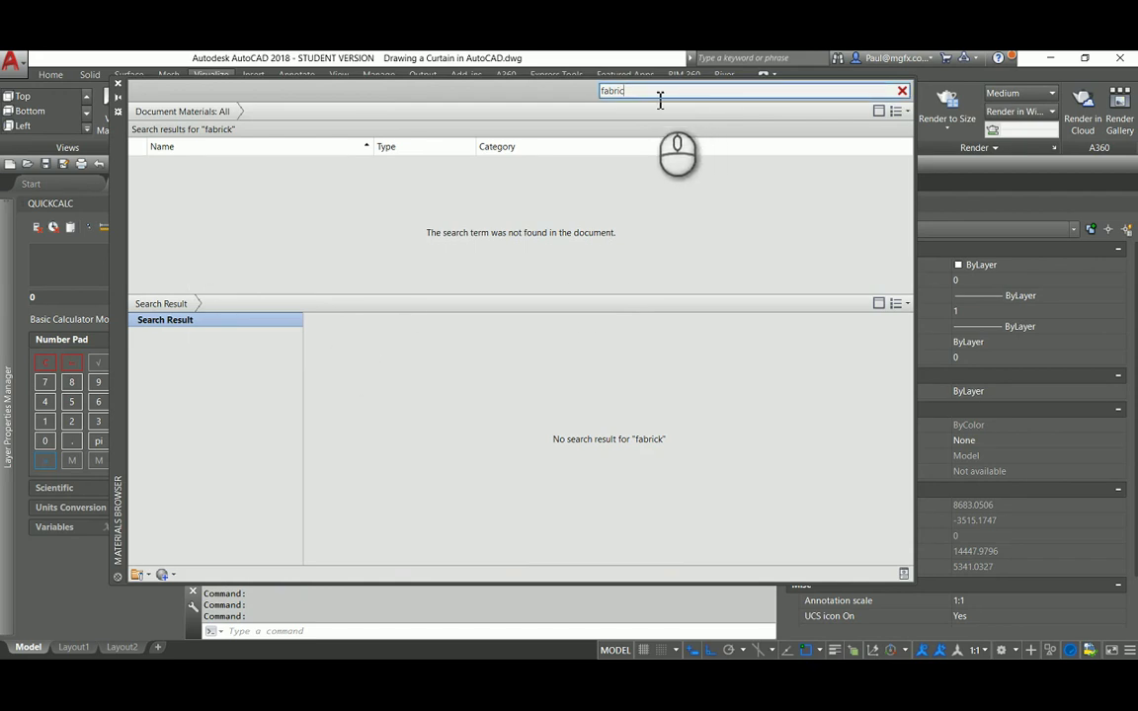
pyautogui.click(178, 349)
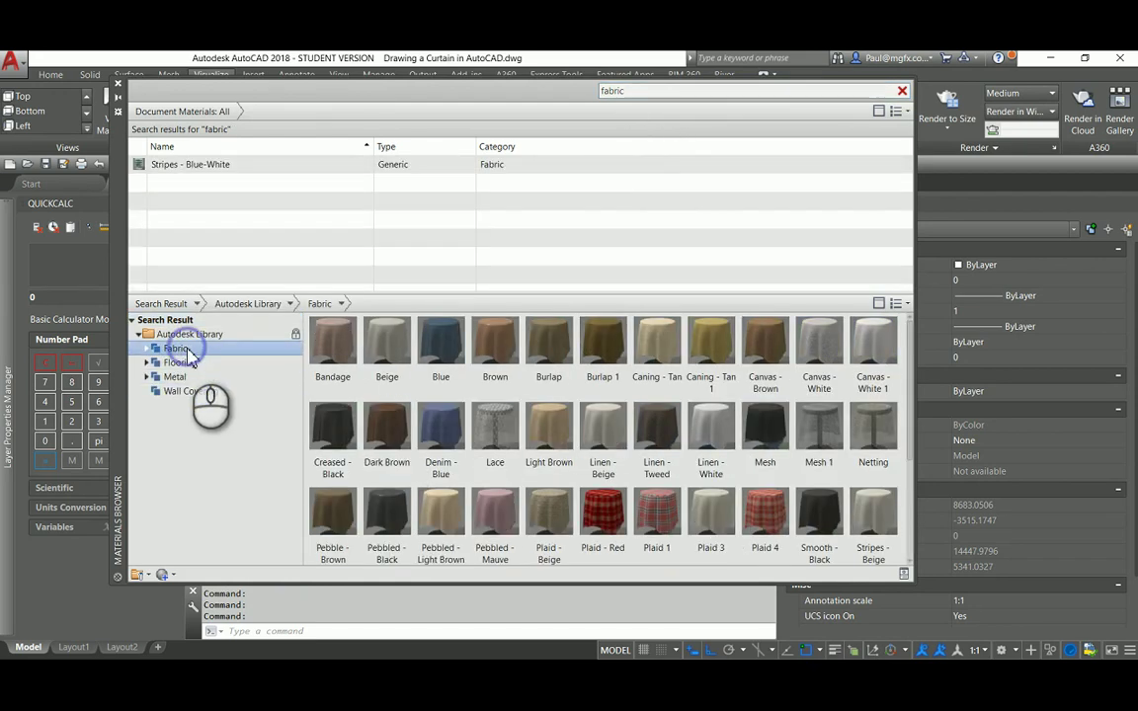
# Add the Stripes - Yellow-White fabric from the Autodesk Library to the document materials and close the Materials Browser
pyautogui.click(147, 349)
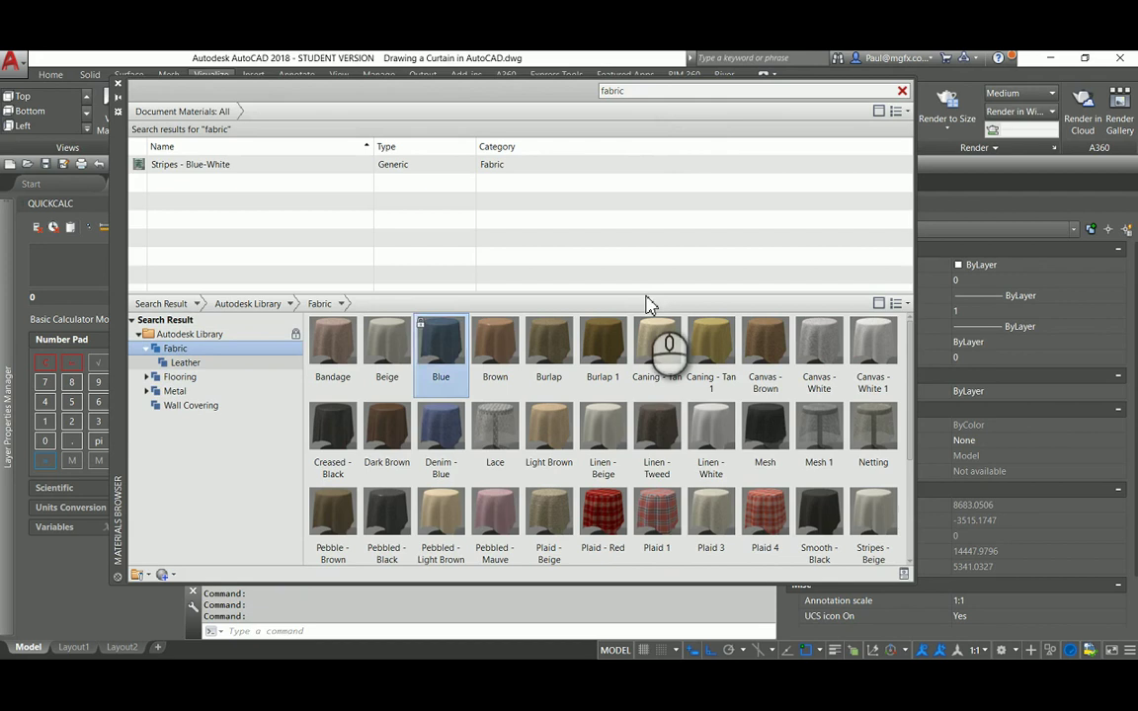
pyautogui.scroll(-1, 811, 478)
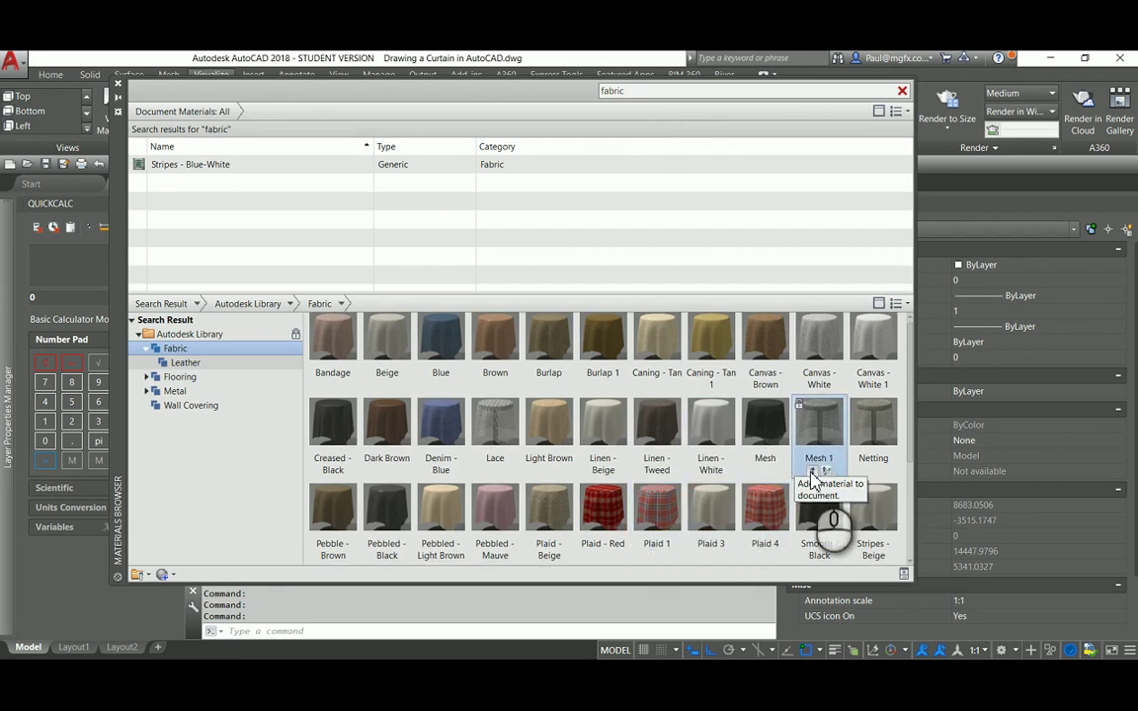
pyautogui.scroll(-3, 434, 435)
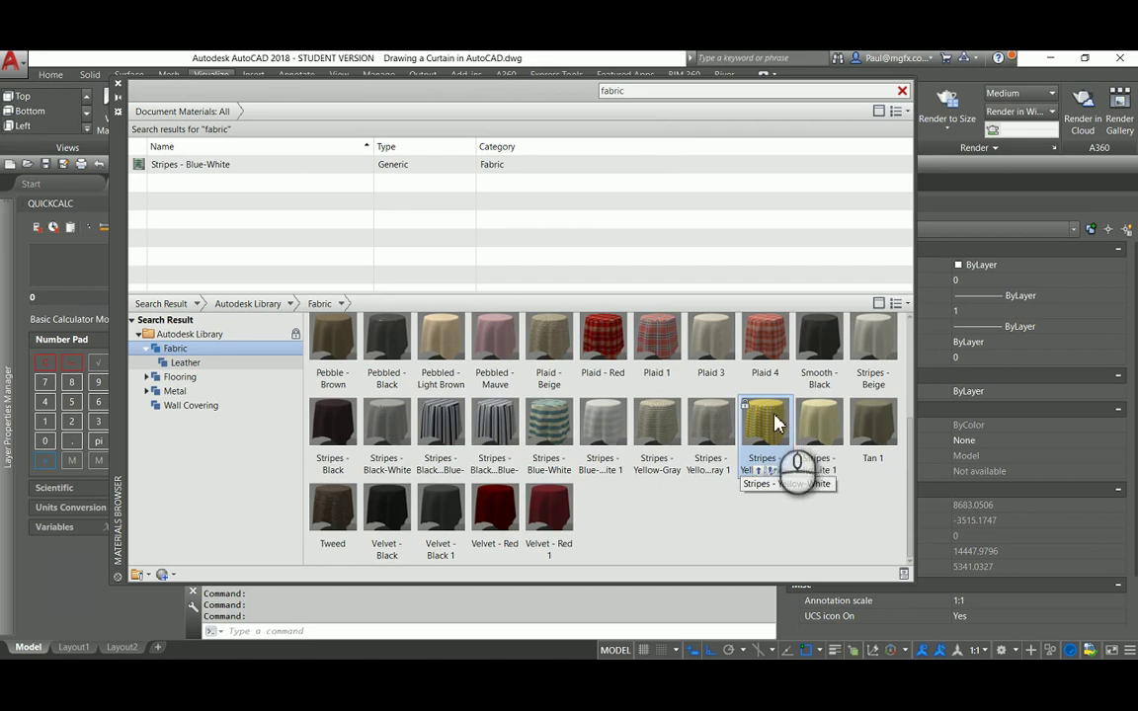
pyautogui.doubleClick(756, 474)
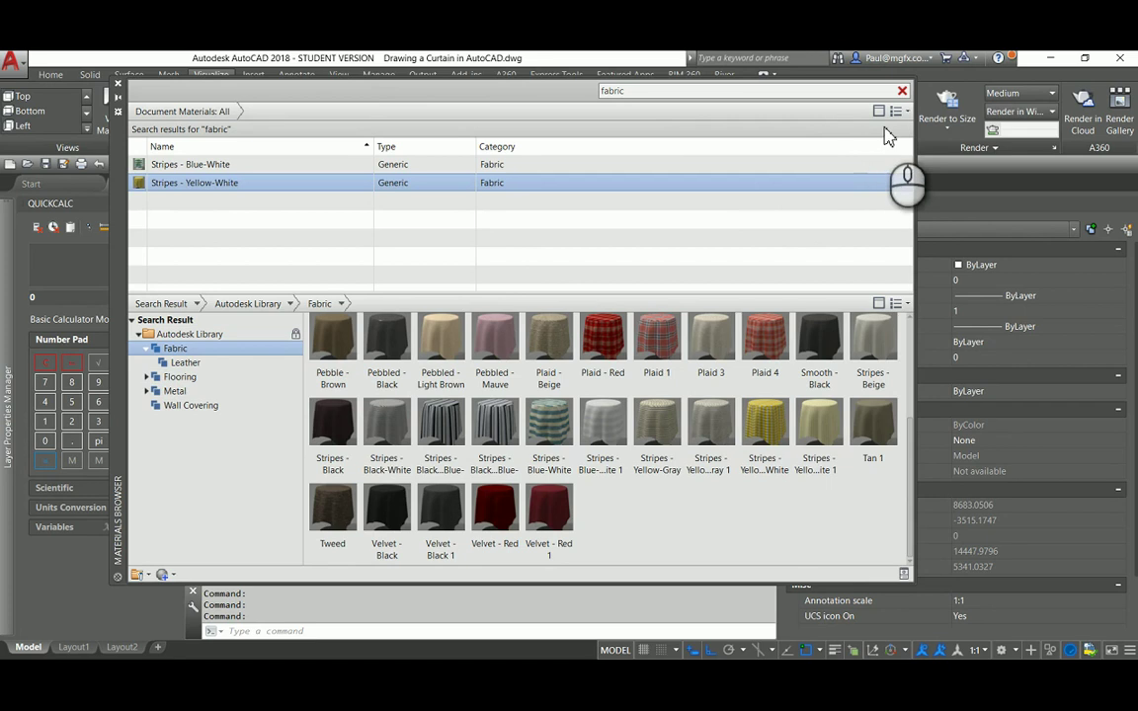
pyautogui.click(117, 89)
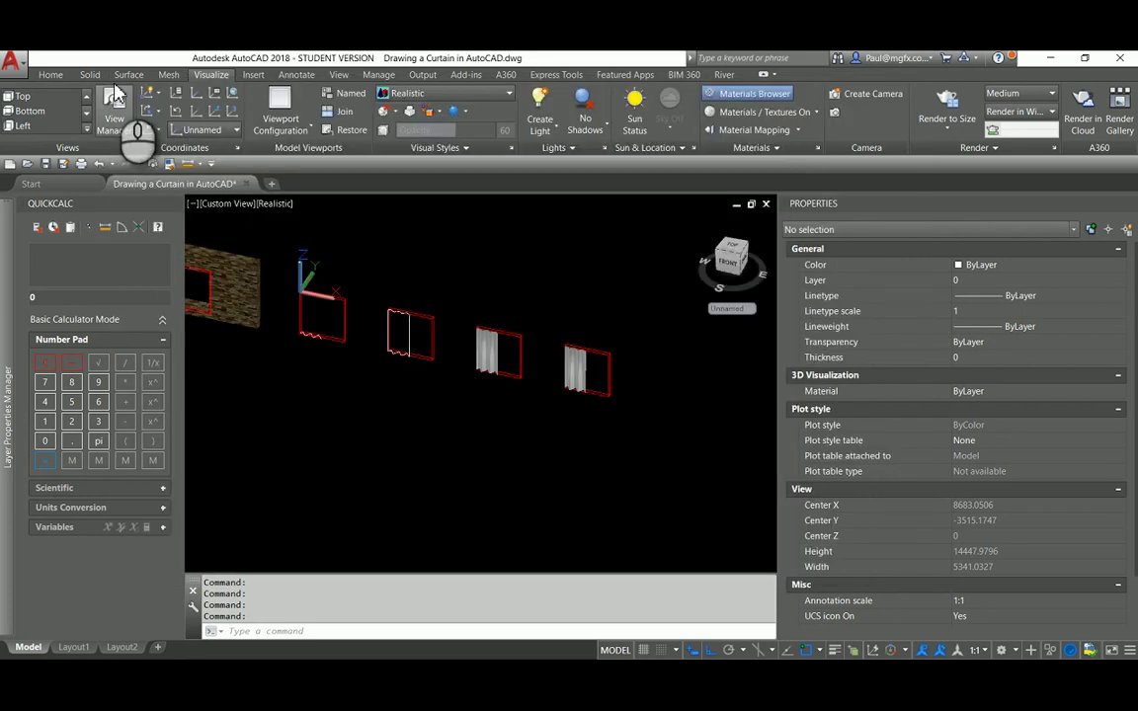
pyautogui.scroll(-3, 454, 365)
pyautogui.scroll(5, 518, 339)
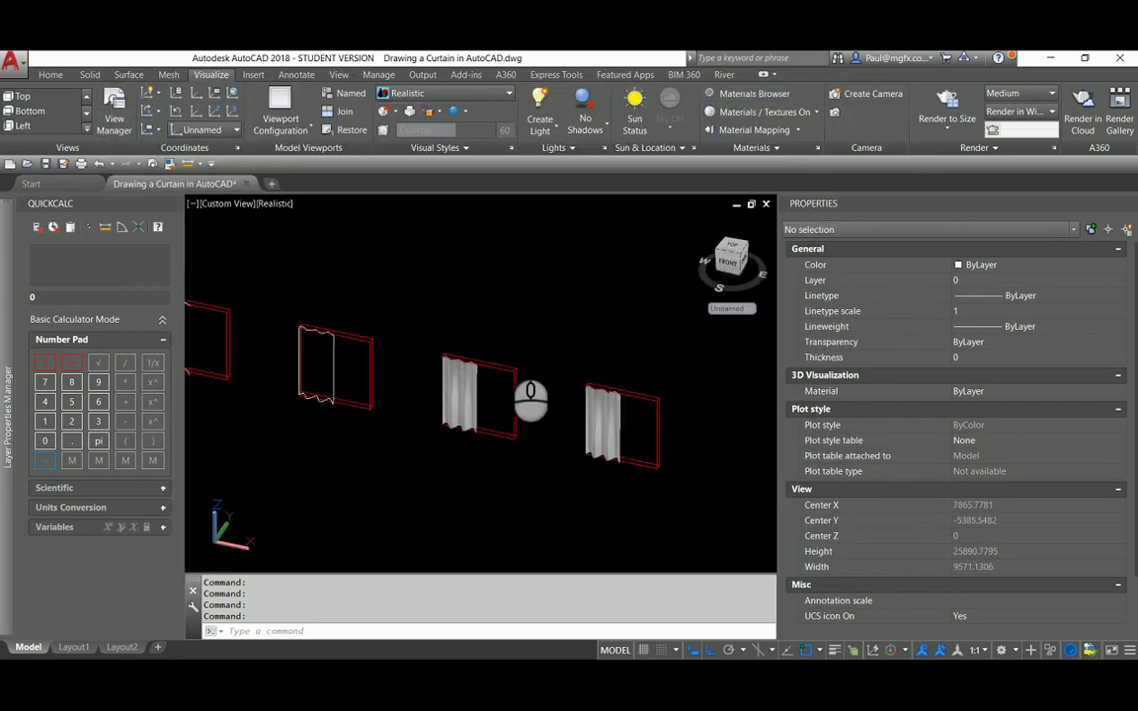
pyautogui.click(454, 410)
pyautogui.click(604, 413)
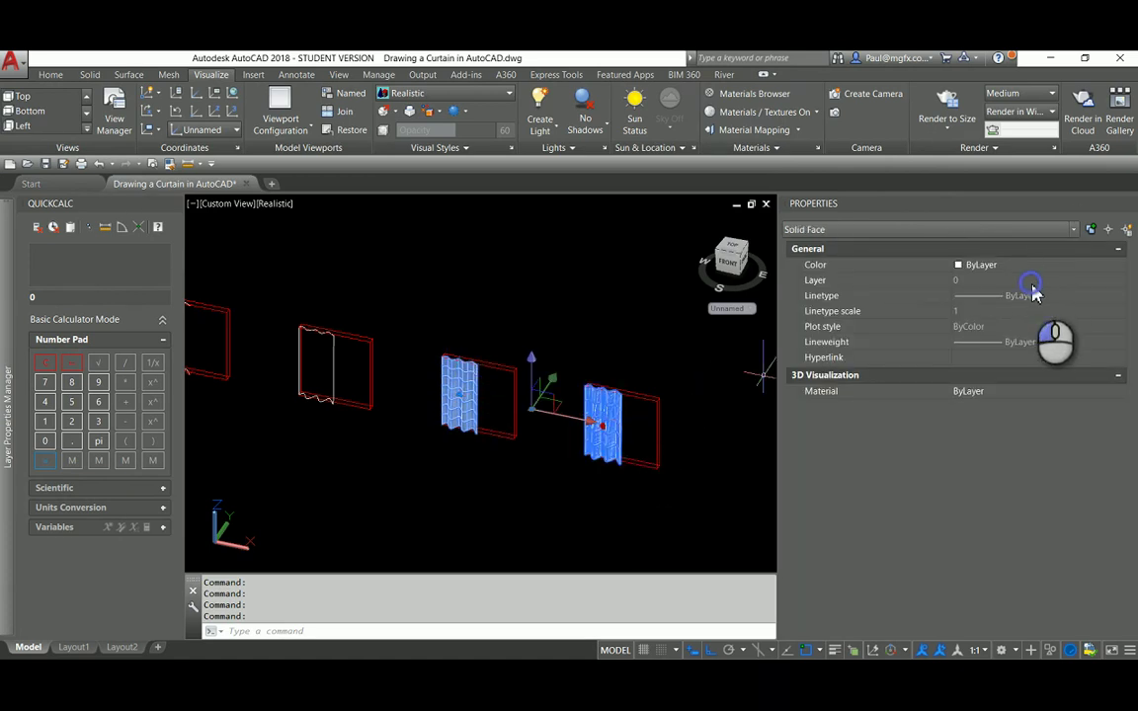
pyautogui.press('Escape')
pyautogui.press('Escape')
pyautogui.press('Escape')
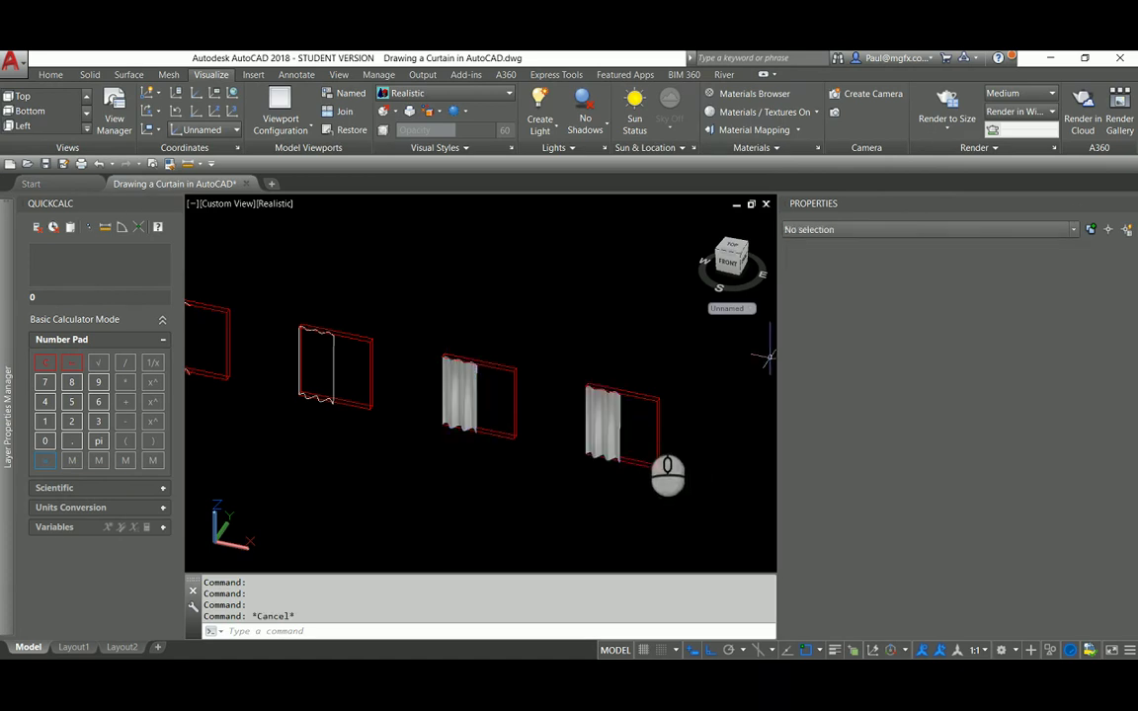
# Assign the thickened solid curtain to the CURTAIN layer
pyautogui.click(601, 432)
pyautogui.click(968, 280)
pyautogui.click(972, 282)
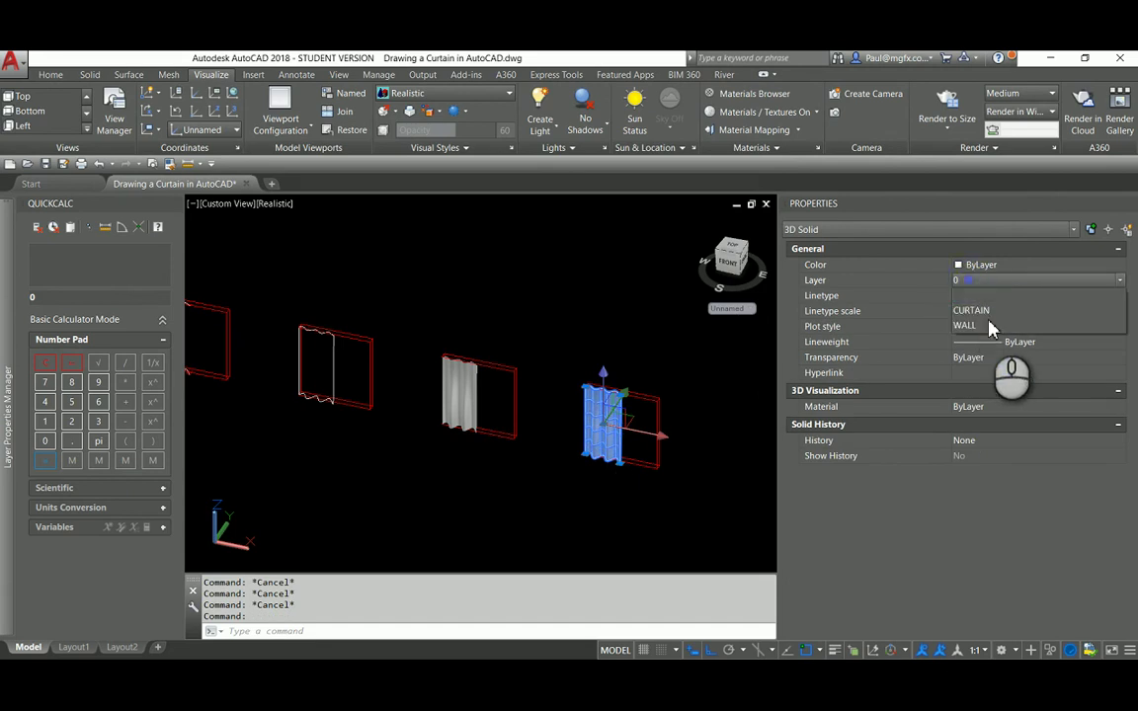
pyautogui.click(978, 300)
pyautogui.scroll(3, 637, 435)
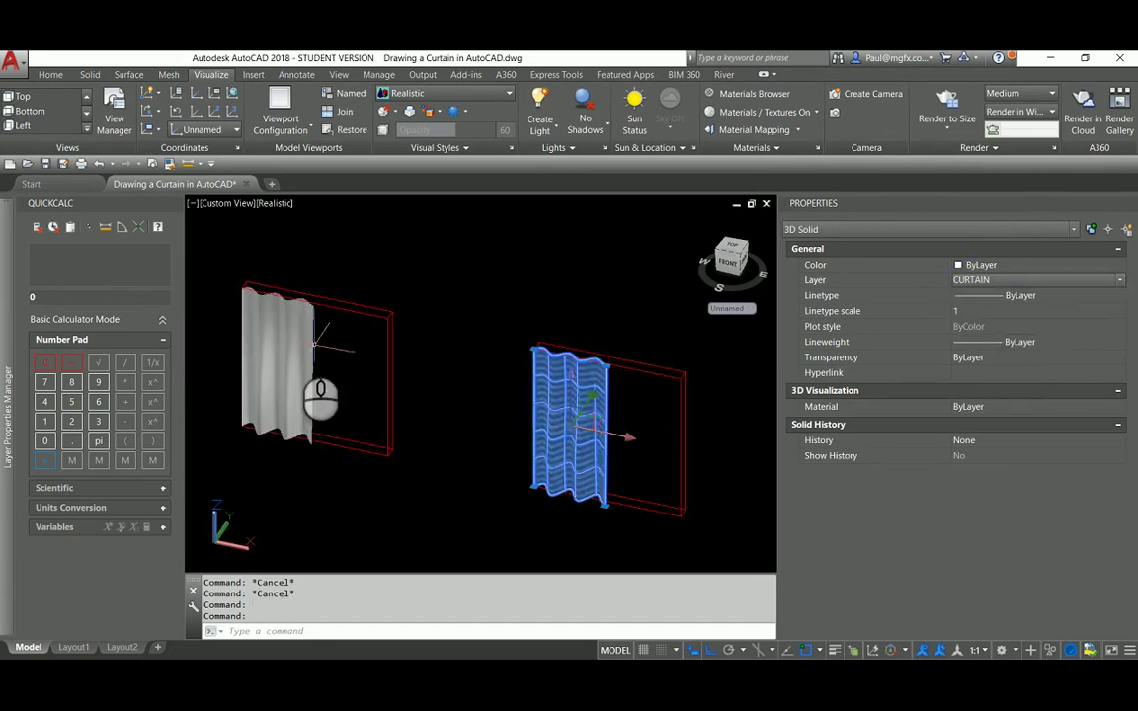
pyautogui.press('Escape')
# Assign the NURBS surface curtain to the CURTAIN layer as well and clear the selection
pyautogui.click(285, 350)
pyautogui.click(981, 279)
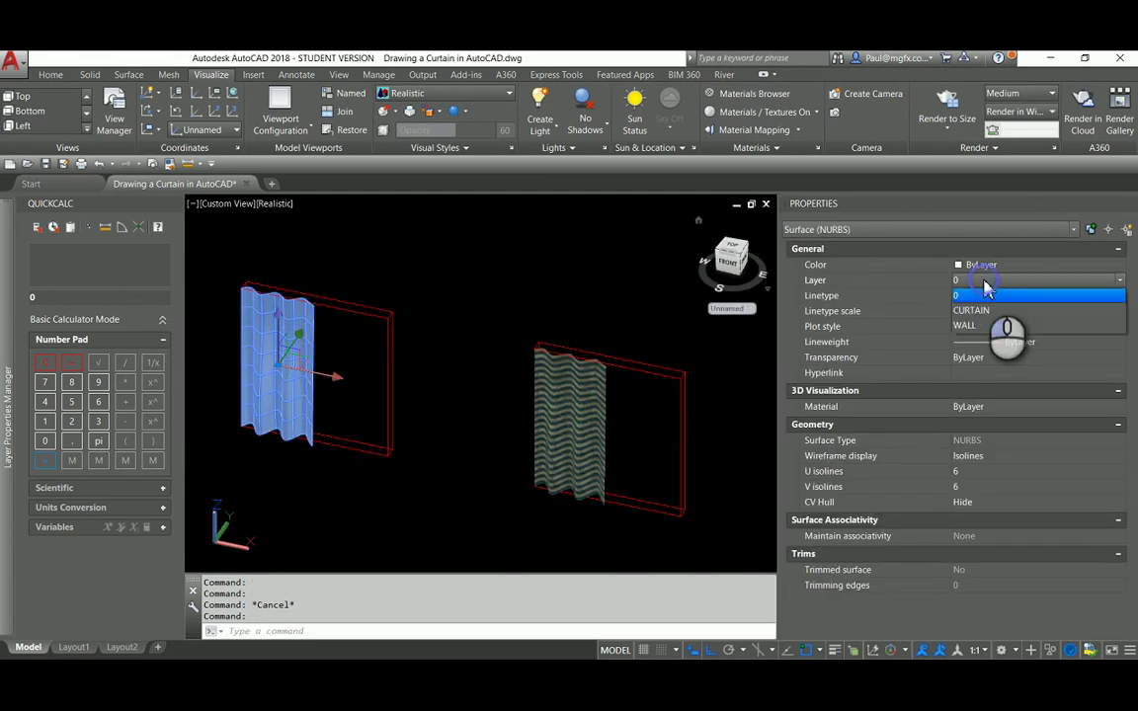
pyautogui.click(985, 306)
pyautogui.press('Escape')
pyautogui.press('Escape')
pyautogui.press('Escape')
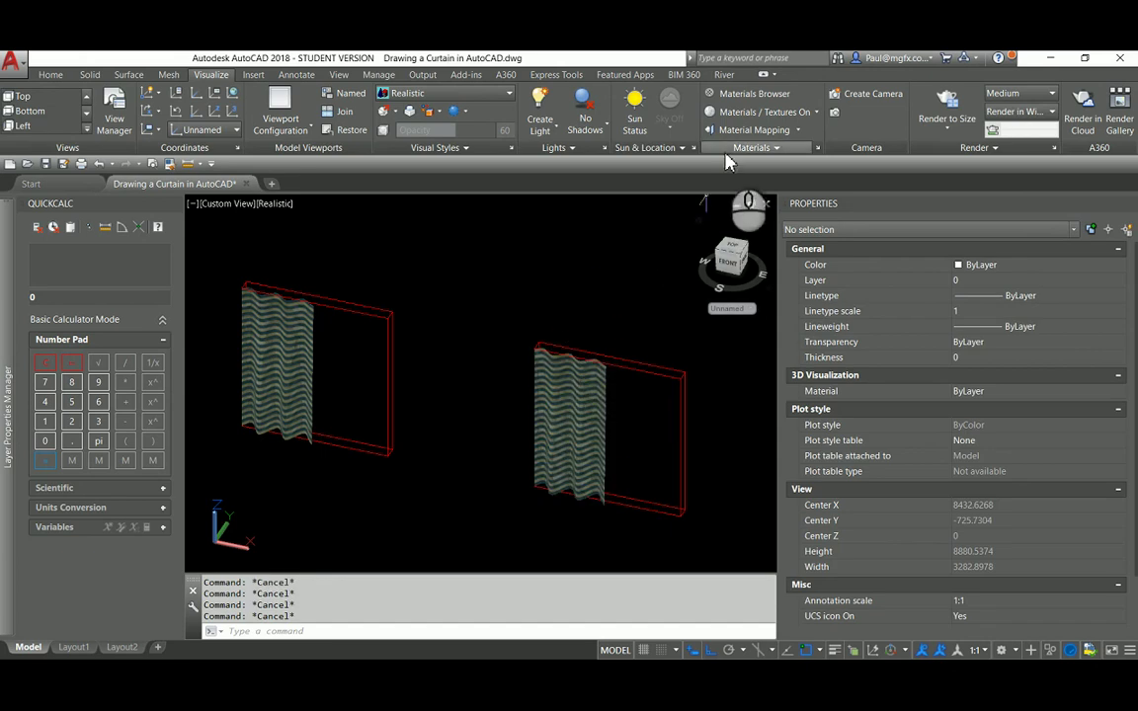
# Detach the CURTAIN layer's material in the layer attachment options and attach Stripes - Yellow-White to that layer instead
pyautogui.click(778, 150)
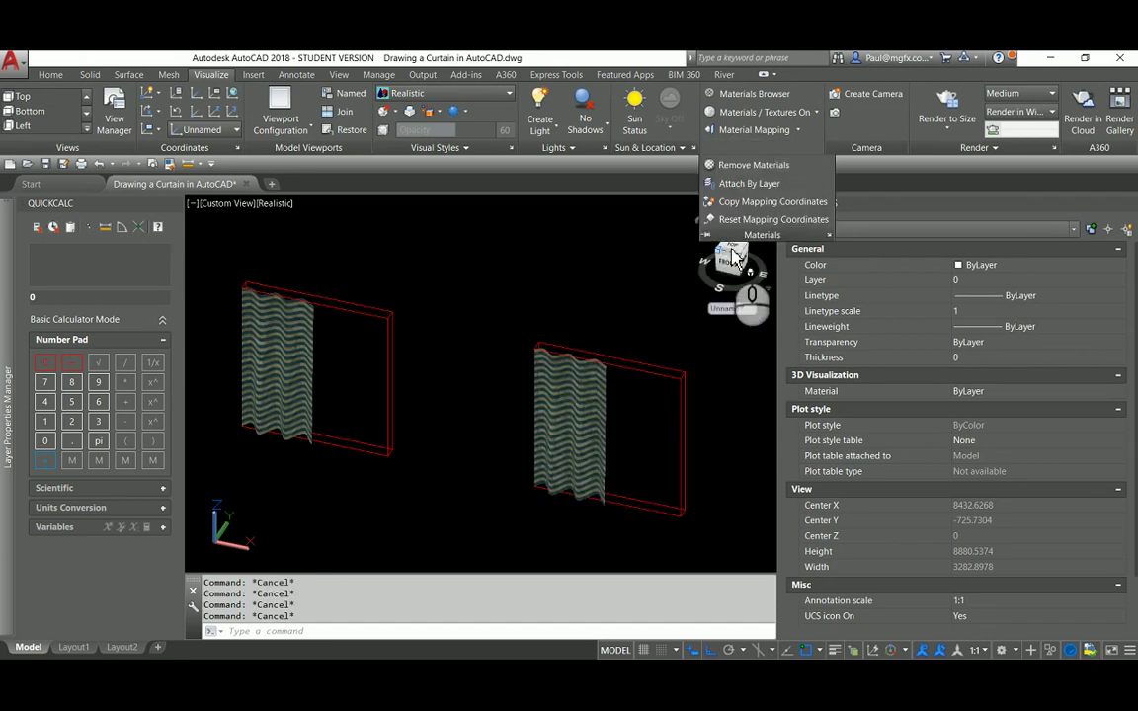
pyautogui.click(749, 185)
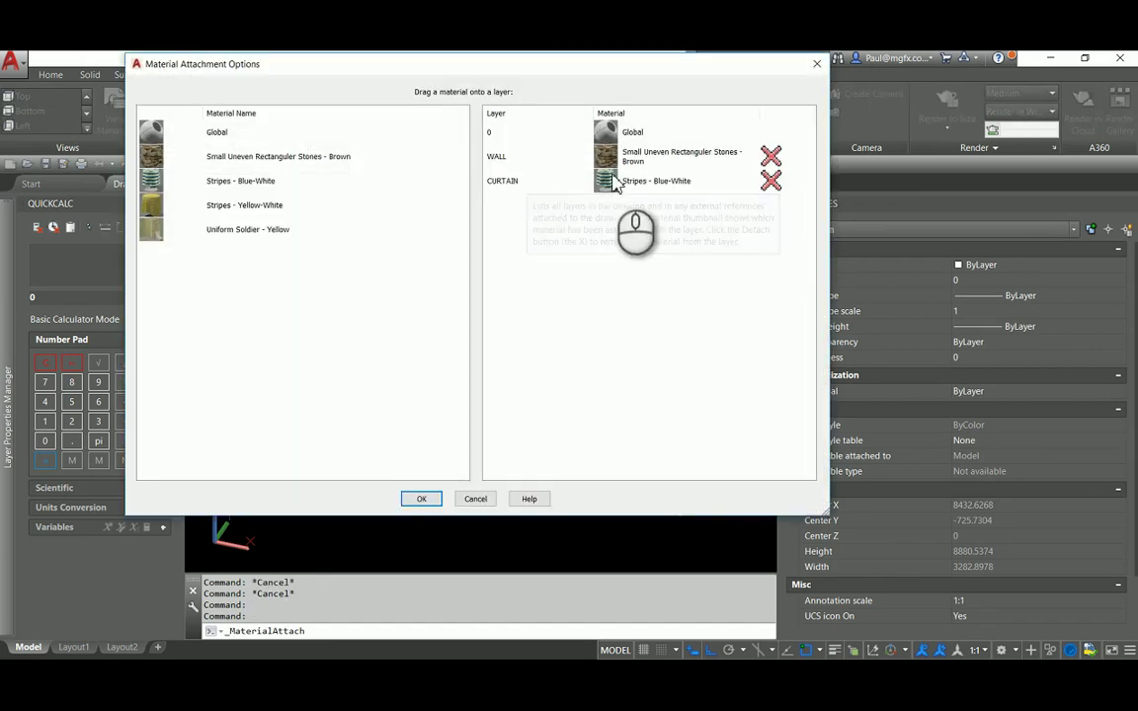
pyautogui.click(646, 192)
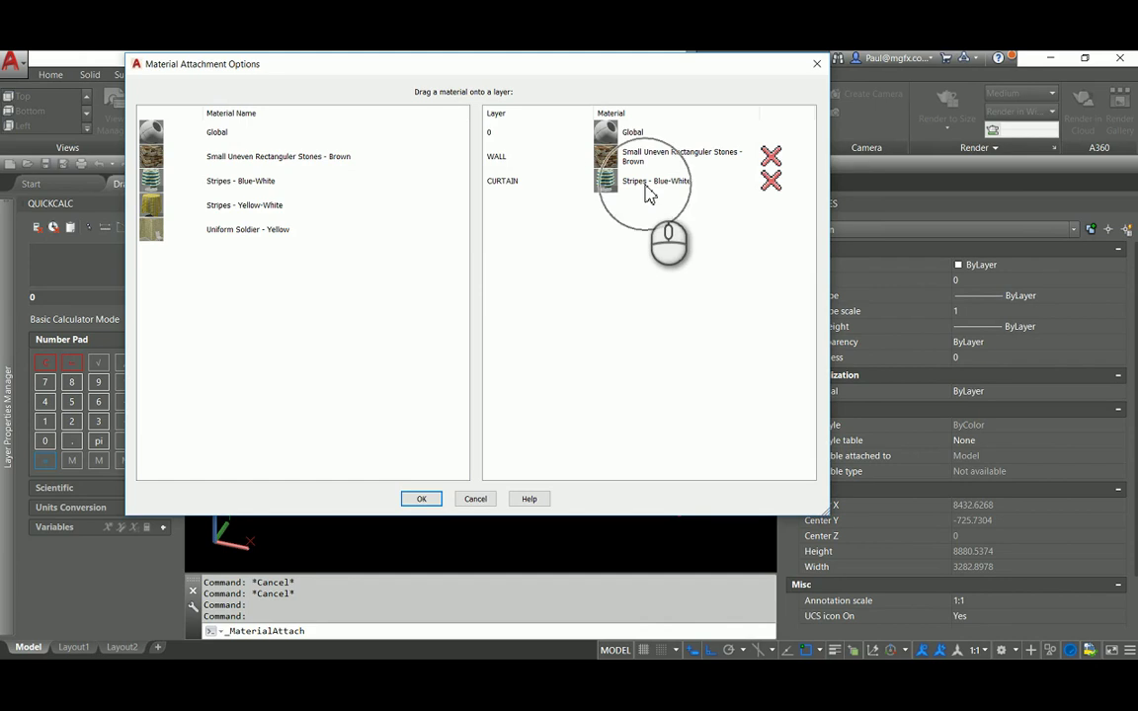
pyautogui.click(770, 182)
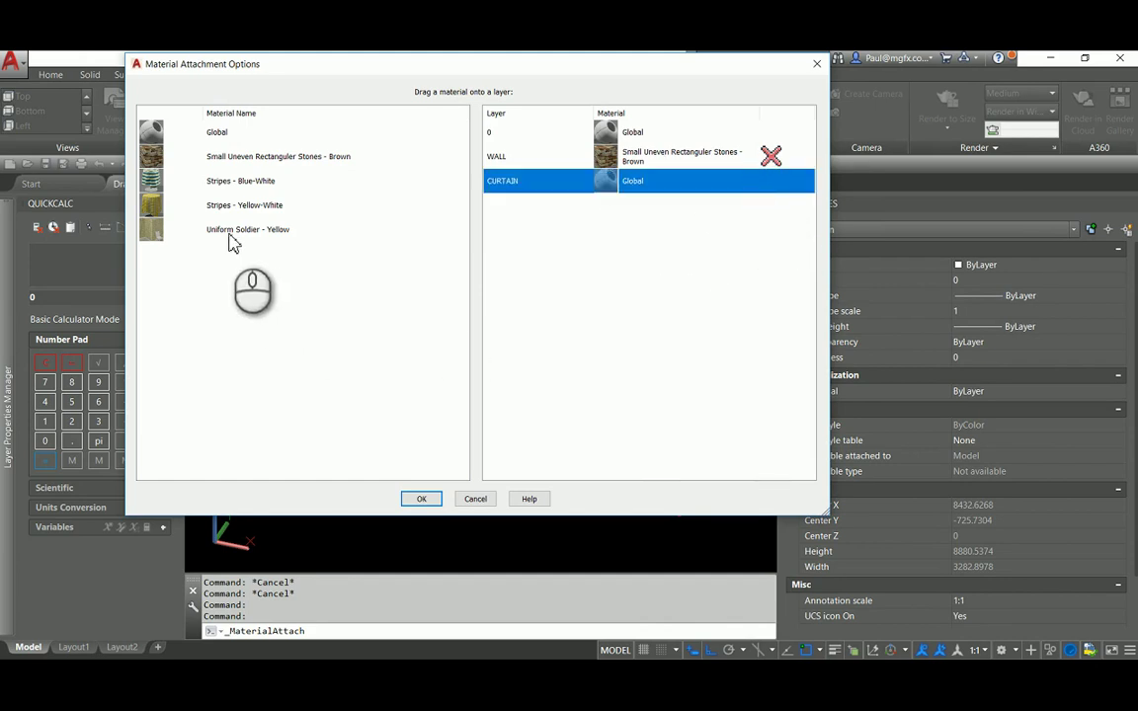
pyautogui.click(242, 205)
pyautogui.moveTo(170, 205); pyautogui.dragTo(750, 182)
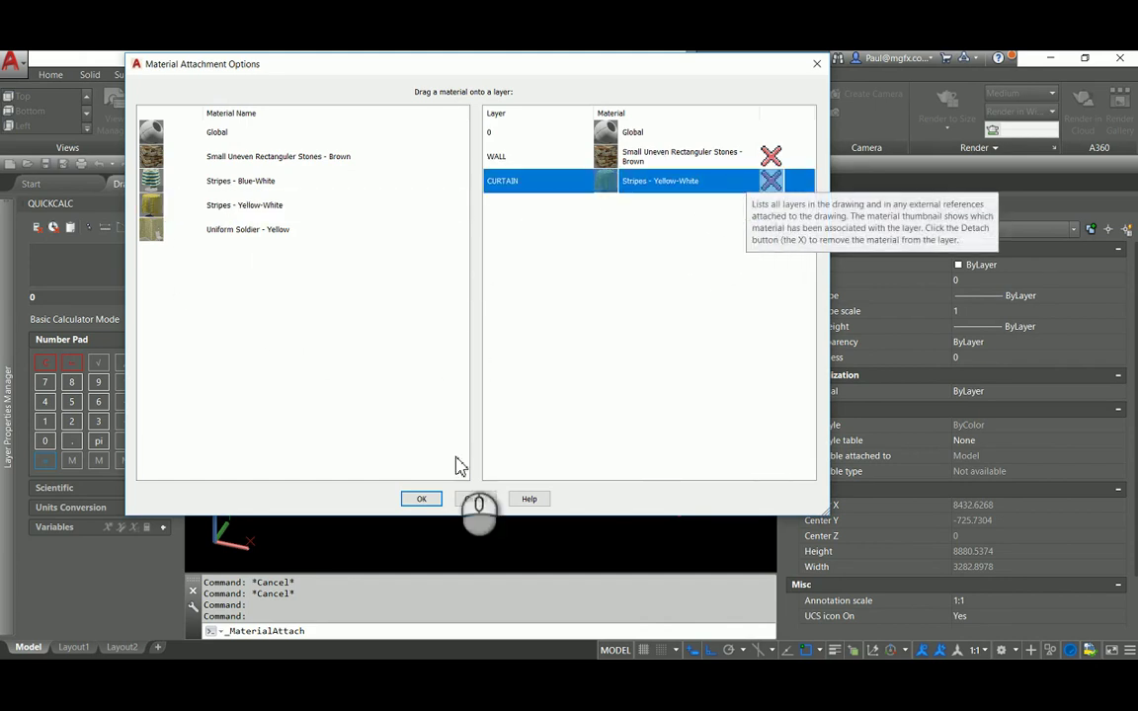
pyautogui.click(422, 499)
# Examine the striped fabric on both curtains up close and in the whole row of frames
pyautogui.scroll(2, 520, 418)
pyautogui.scroll(4, 254, 406)
pyautogui.scroll(3, 348, 419)
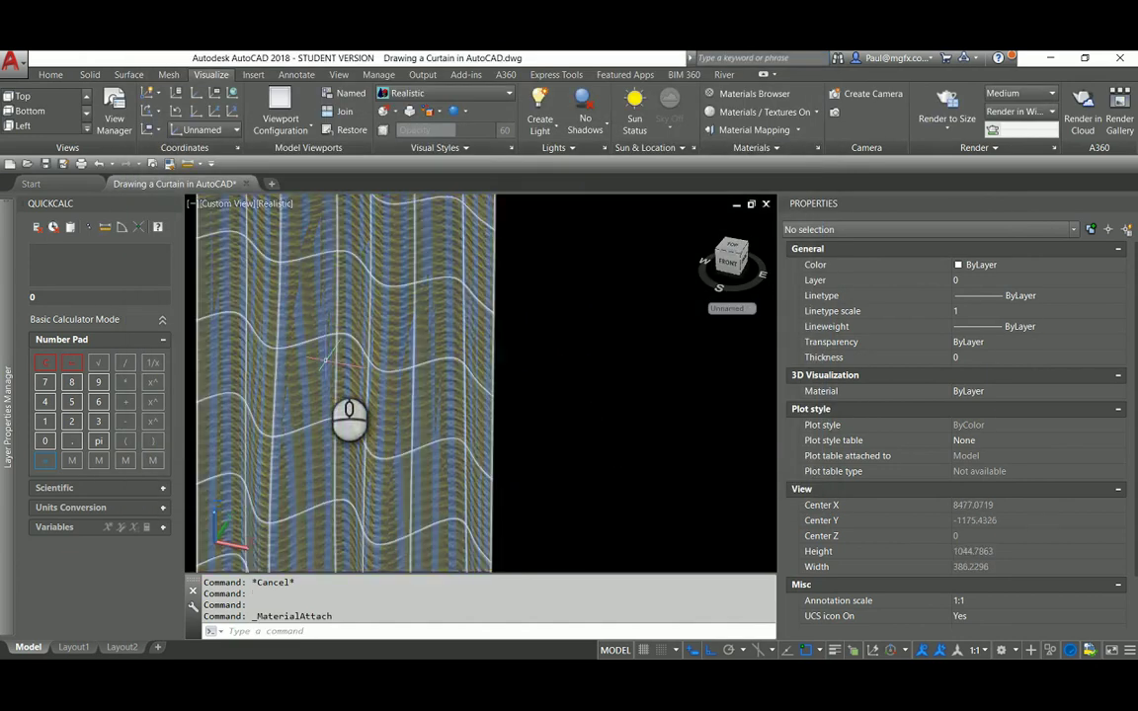
pyautogui.scroll(-4, 247, 332)
pyautogui.scroll(-2, 335, 346)
pyautogui.scroll(-2, 520, 376)
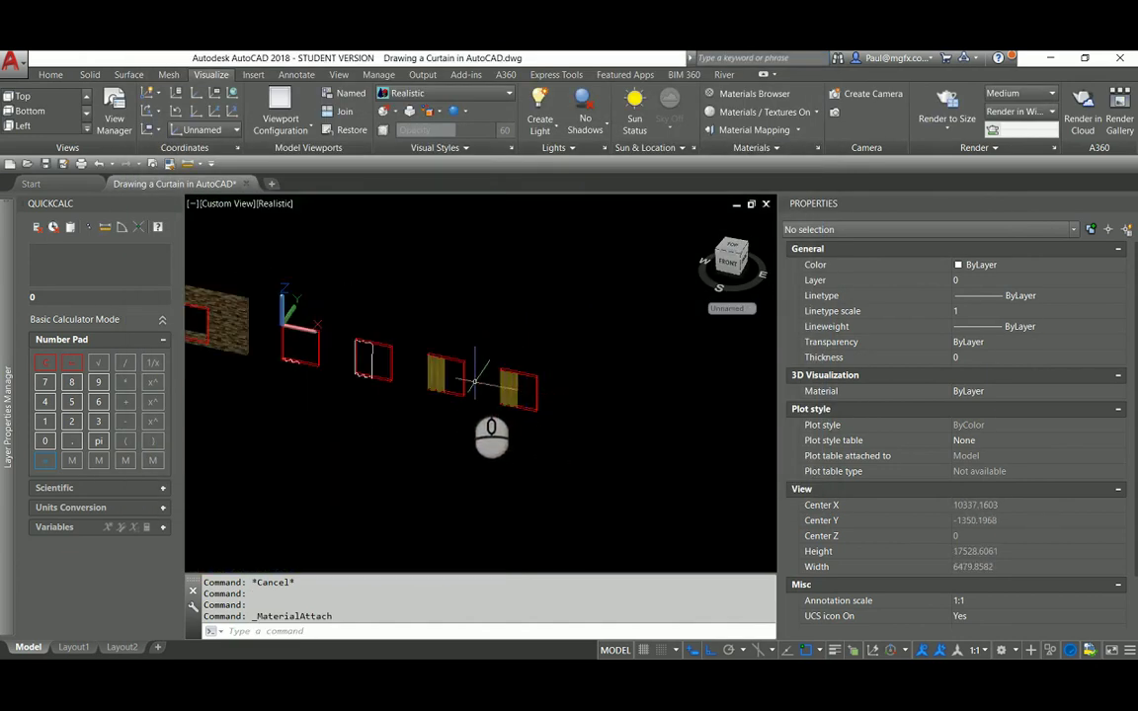
pyautogui.scroll(5, 484, 381)
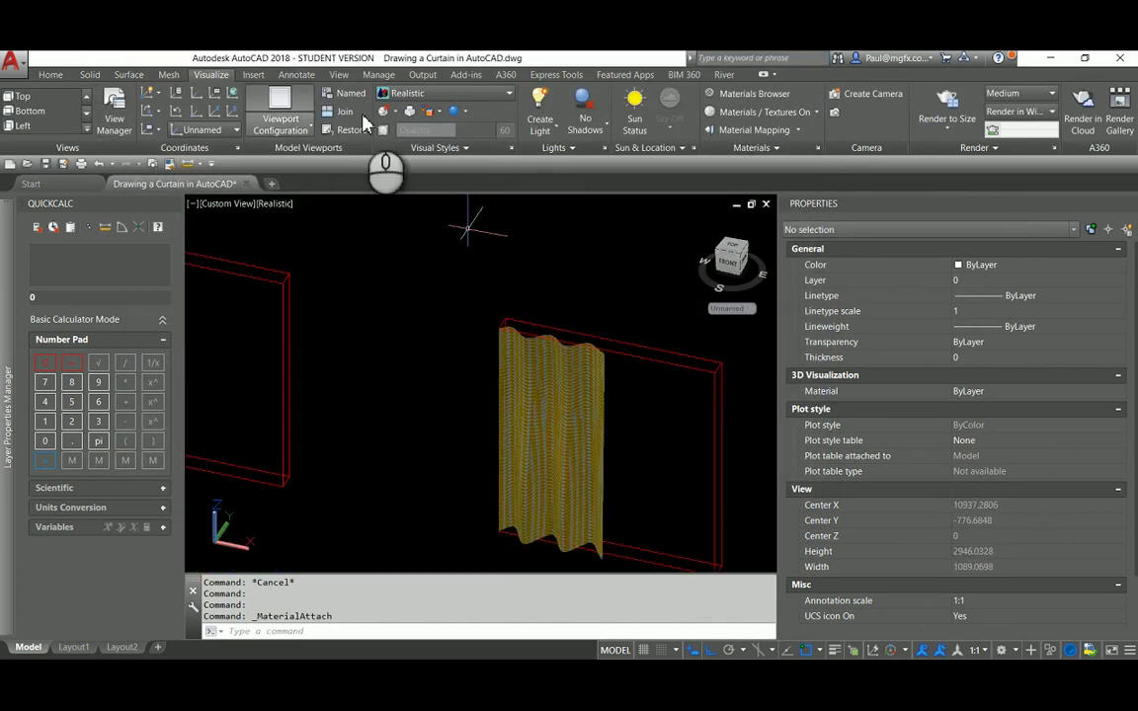
# Copy the solid curtain from its upper corner point onto the matching frame corner at the window in the stone wall
pyautogui.click(49, 75)
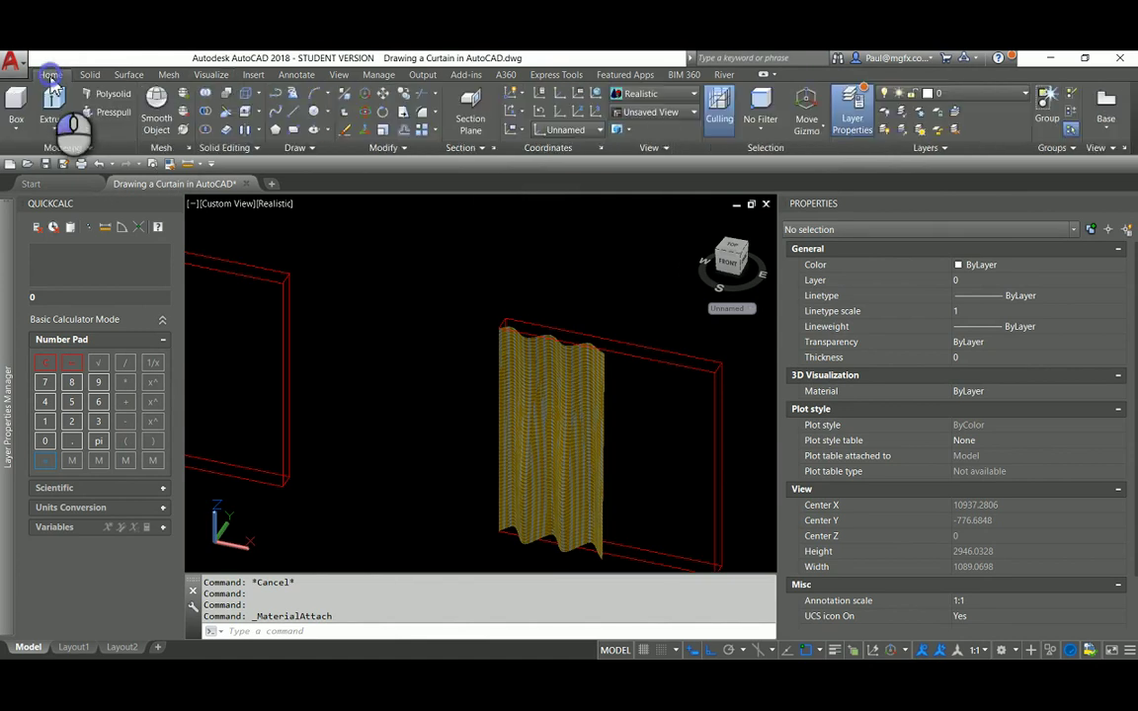
pyautogui.click(402, 97)
pyautogui.scroll(4, 543, 346)
pyautogui.click(551, 375)
pyautogui.rightClick(551, 376)
pyautogui.scroll(5, 461, 342)
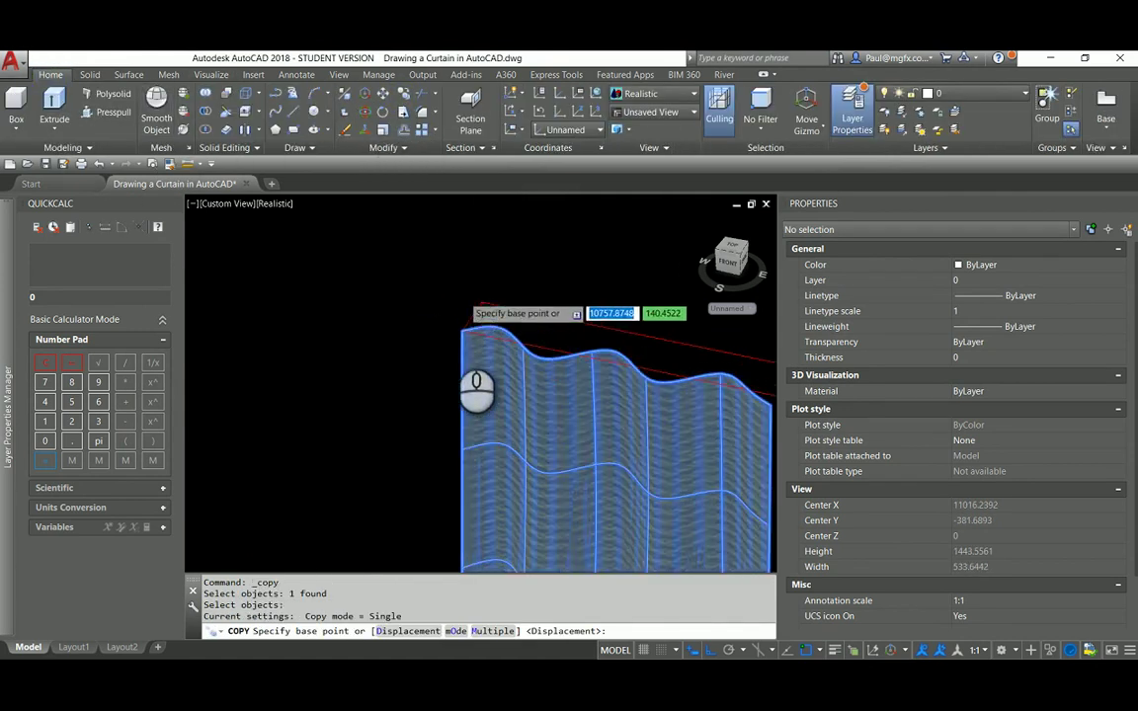
pyautogui.scroll(6, 457, 353)
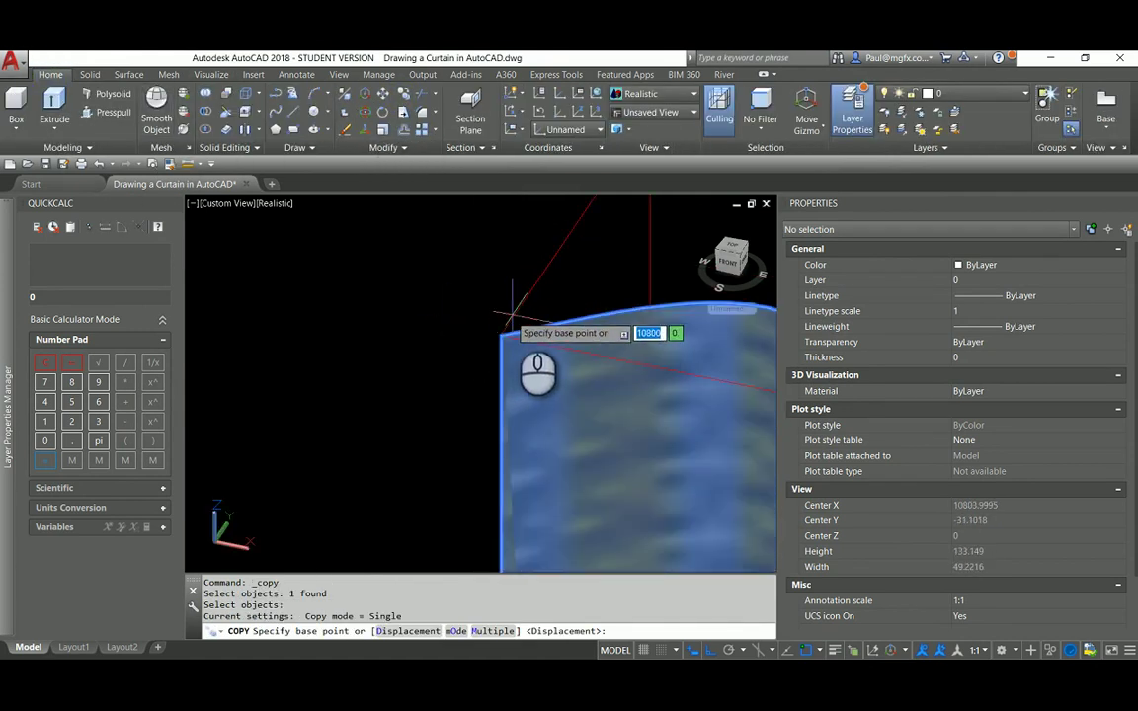
pyautogui.click(500, 334)
pyautogui.scroll(-2, 499, 355)
pyautogui.moveTo(431, 376); pyautogui.dragTo(681, 418, button='middle')
pyautogui.scroll(-7, 506, 378)
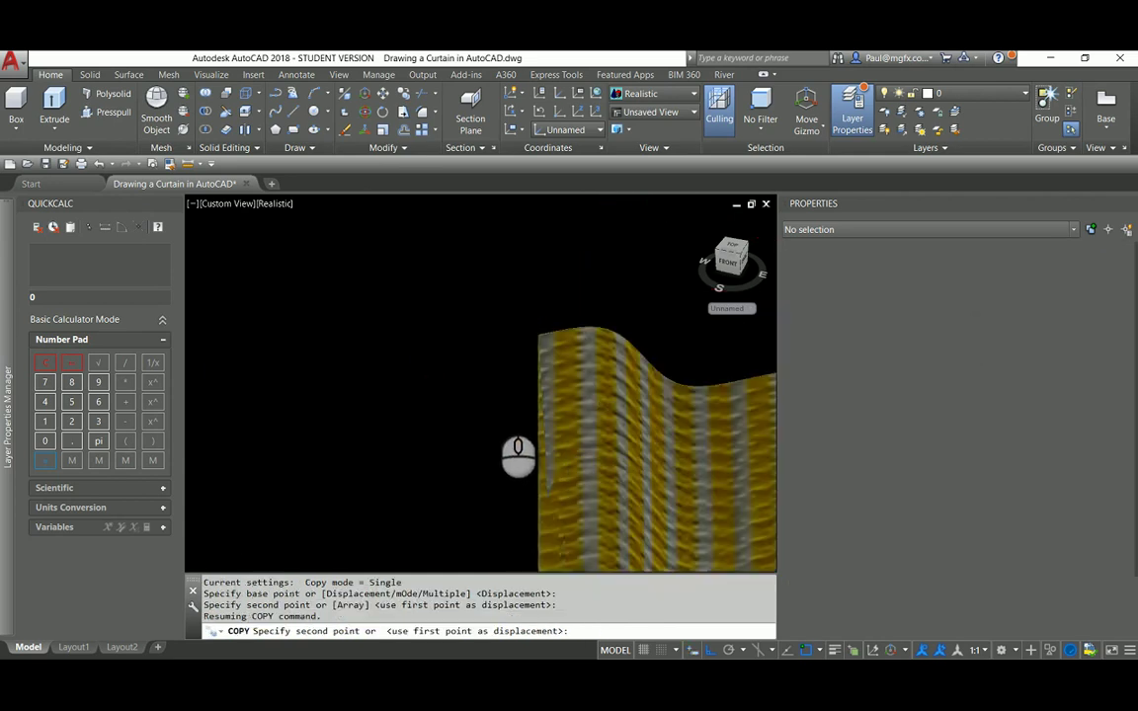
pyautogui.scroll(-5, 509, 376)
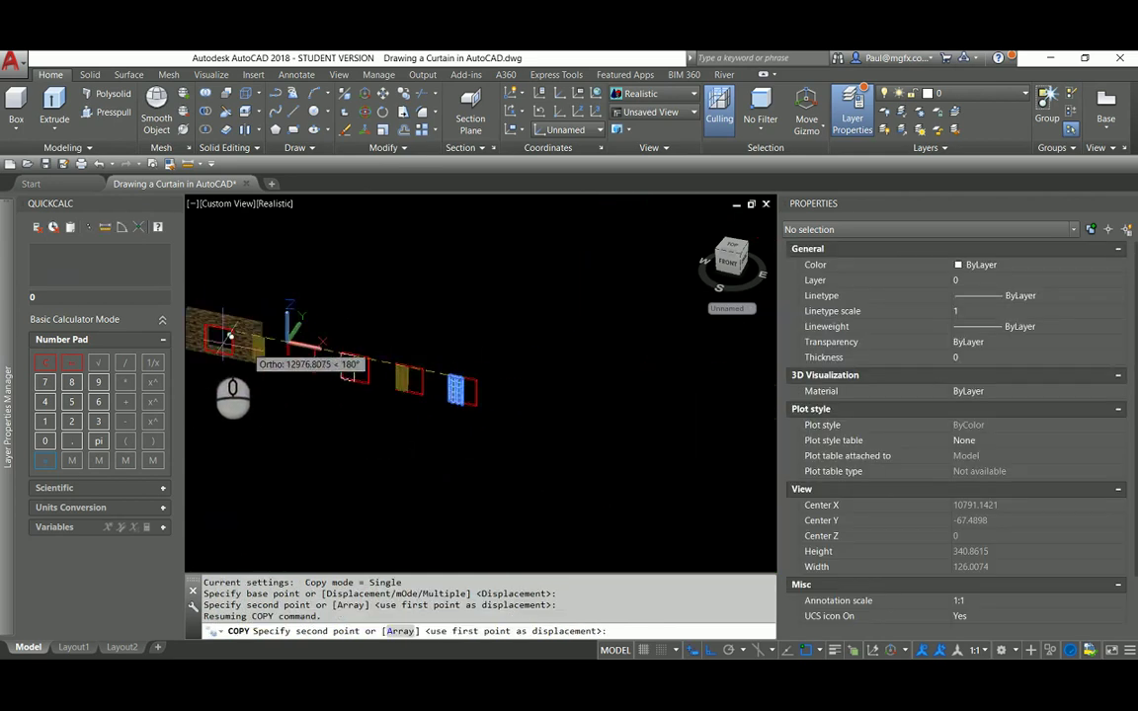
pyautogui.scroll(8, 208, 331)
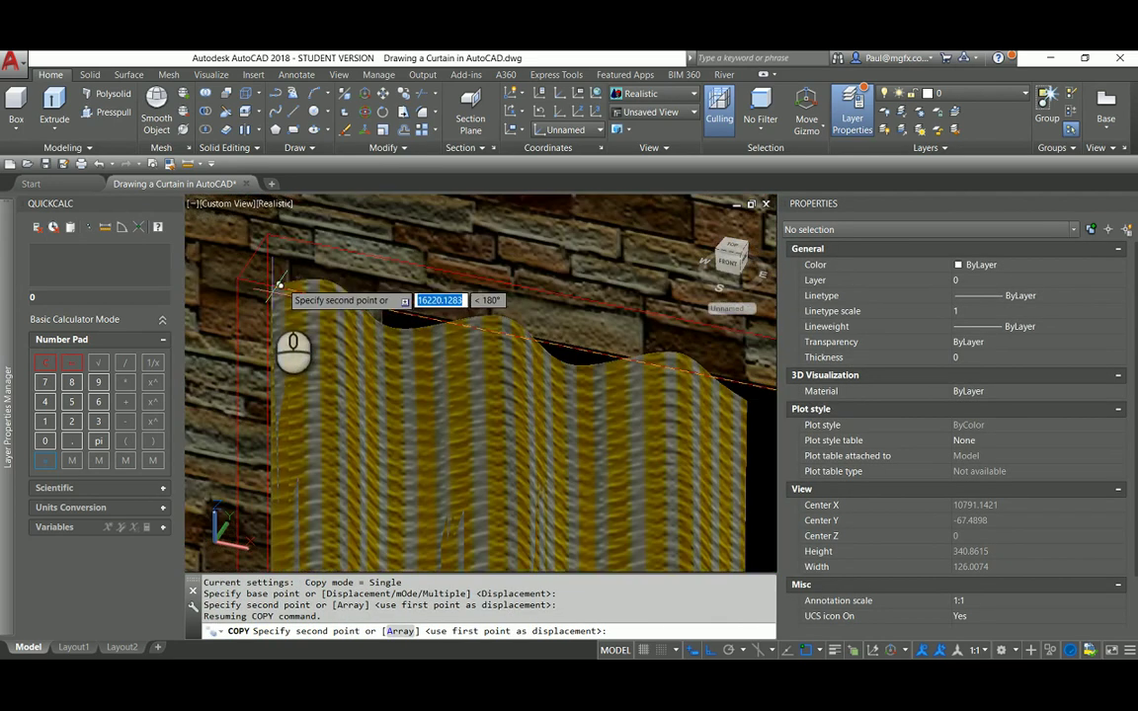
pyautogui.click(241, 281)
# Examine the copied curtain at the wall's window opening from several angles and distances
pyautogui.scroll(-7, 432, 320)
pyautogui.scroll(3, 447, 385)
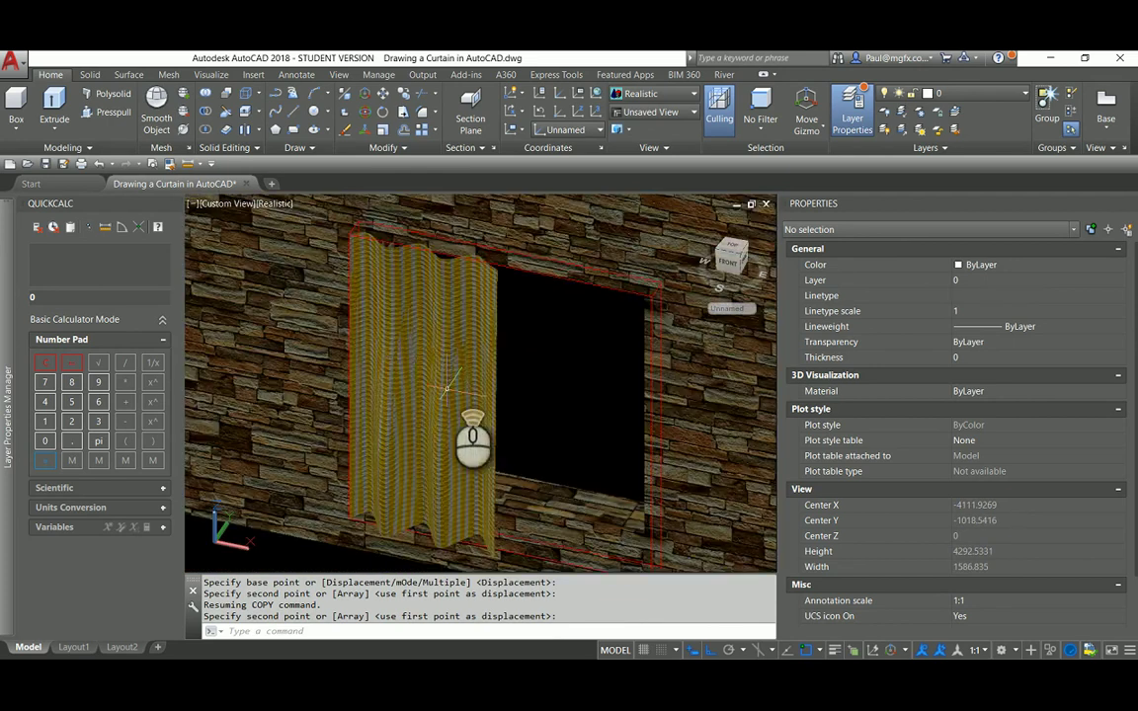
pyautogui.keyDown('shift'); pyautogui.moveTo(468, 404); pyautogui.dragTo(399, 329, button='middle'); pyautogui.keyUp('shift')
pyautogui.scroll(-5, 403, 323)
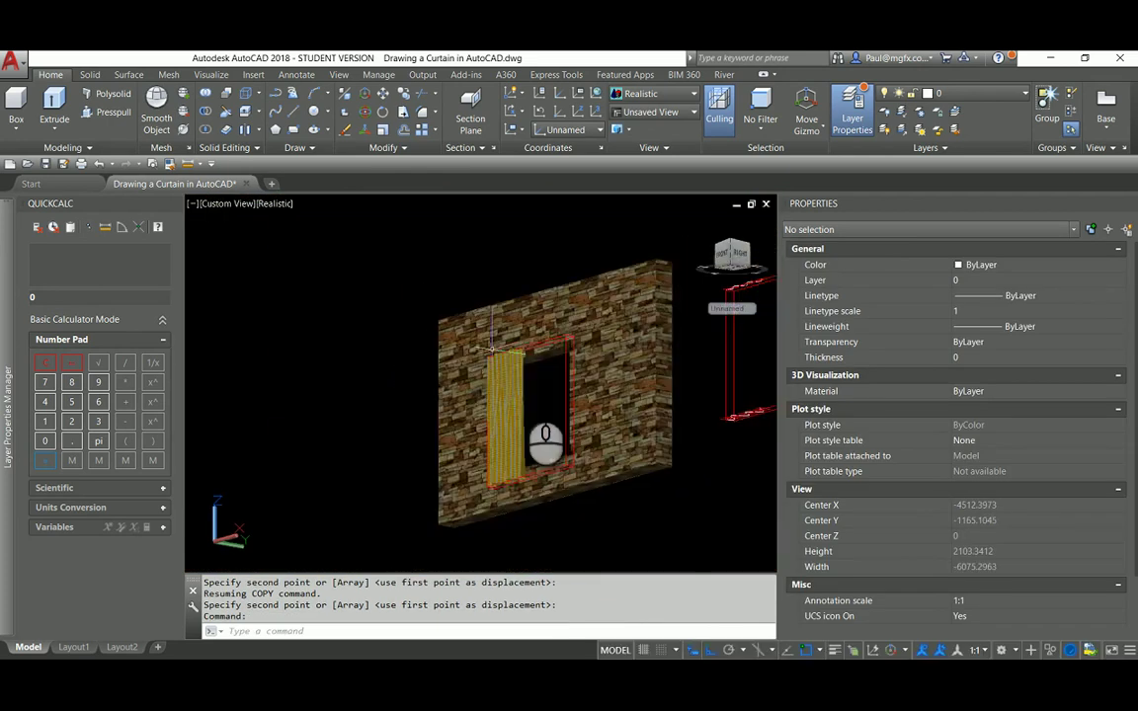
pyautogui.scroll(4, 534, 391)
pyautogui.scroll(-6, 489, 375)
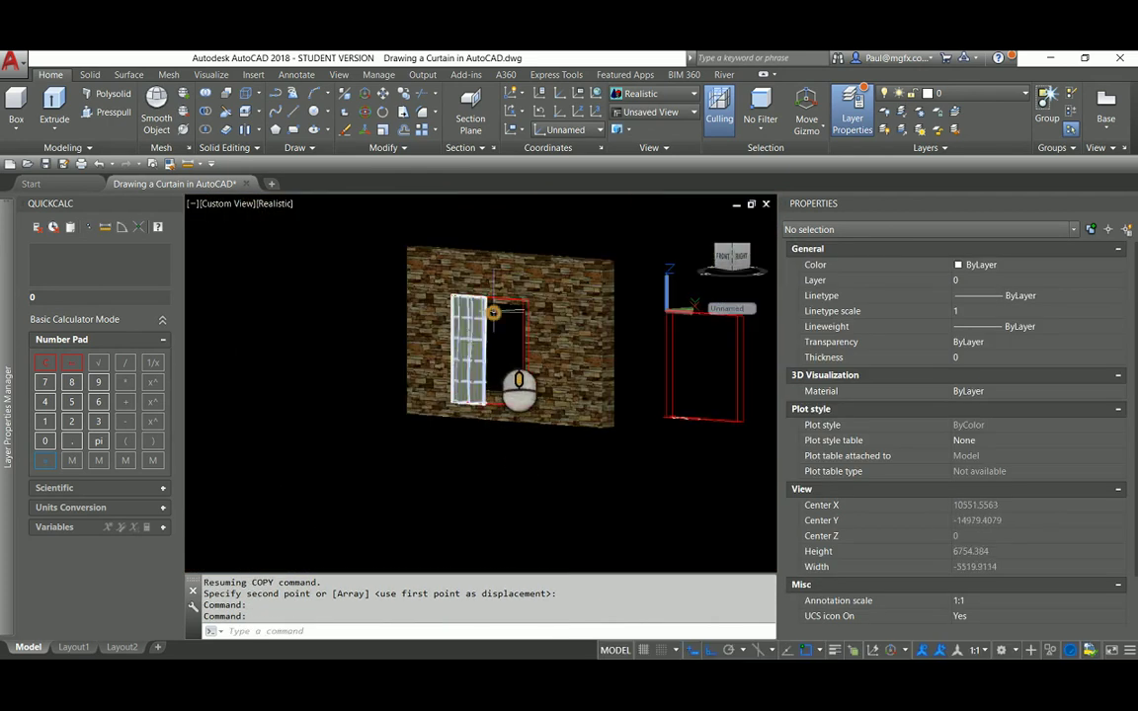
pyautogui.scroll(2, 493, 314)
pyautogui.scroll(5, 493, 314)
pyautogui.scroll(-2, 502, 314)
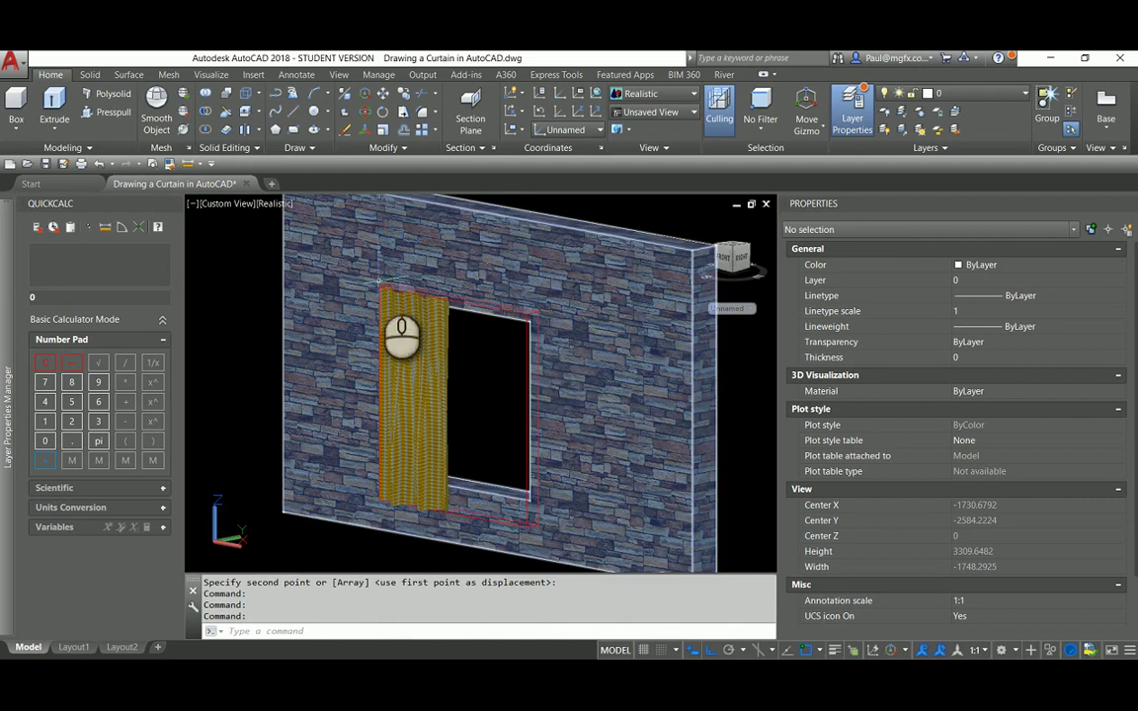
pyautogui.scroll(6, 389, 283)
pyautogui.scroll(-8, 445, 289)
pyautogui.keyDown('shift'); pyautogui.moveTo(469, 299); pyautogui.dragTo(472, 343, button='middle'); pyautogui.keyUp('shift')
pyautogui.scroll(-5, 528, 355)
pyautogui.scroll(2, 466, 341)
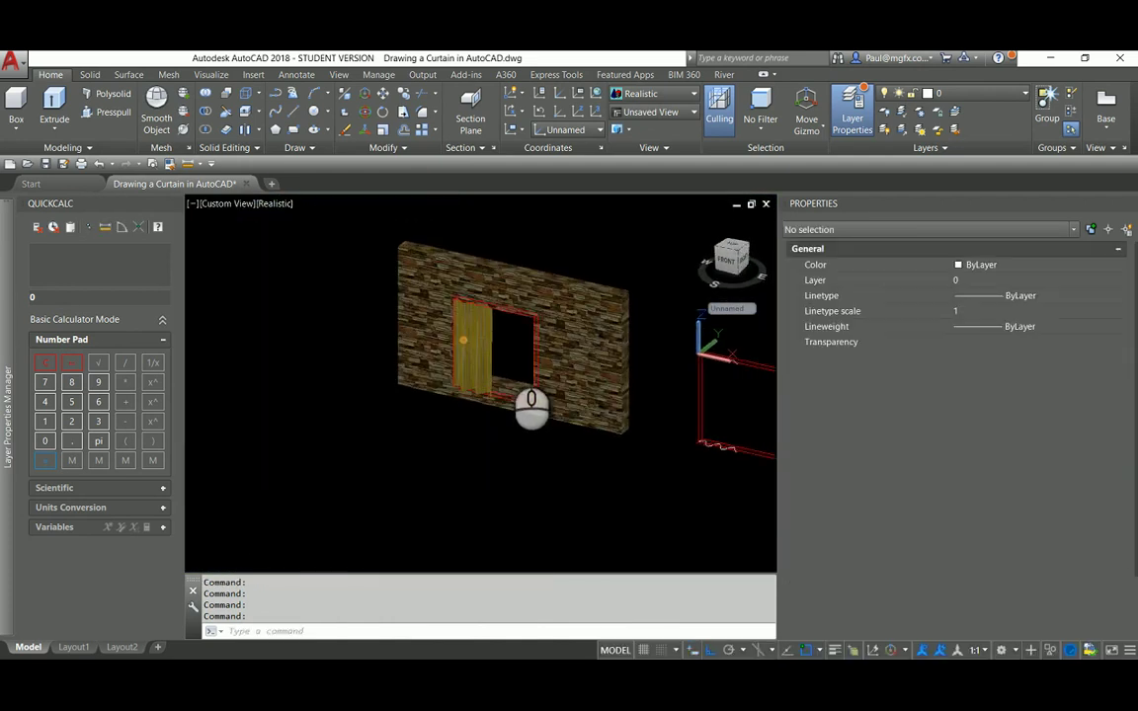
pyautogui.press('Escape')
pyautogui.press('Escape')
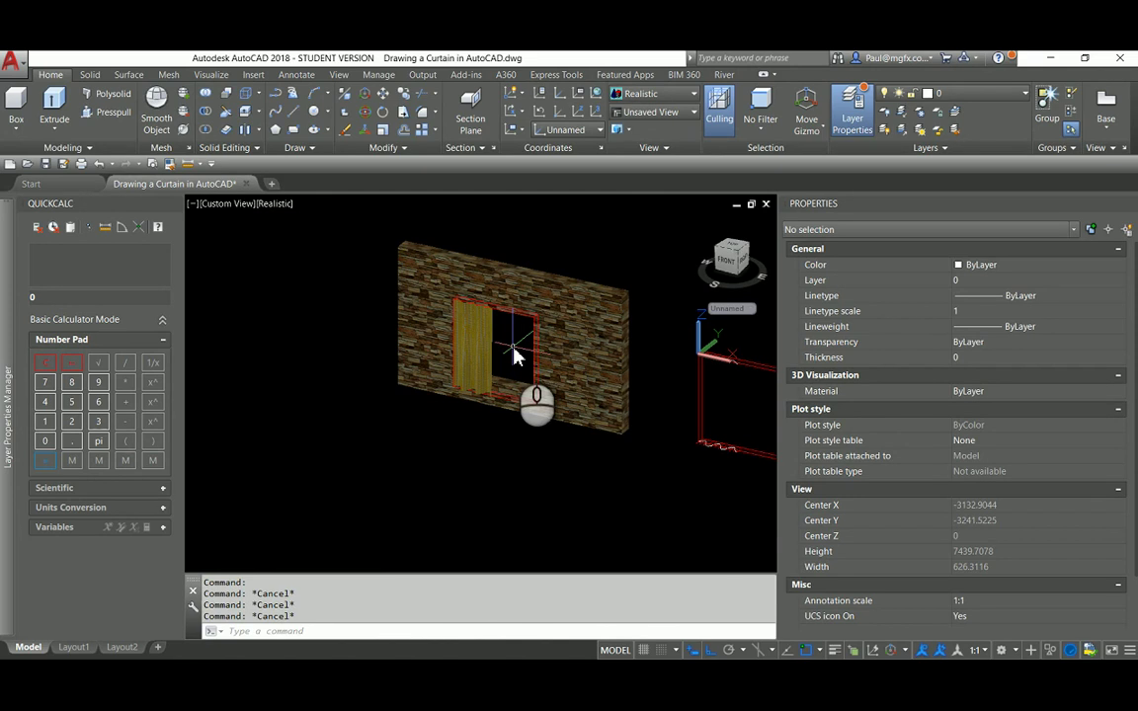
# Start erasing with an object selection filter and add the ** Begin NOT operator to the filter list
pyautogui.write("'filter")
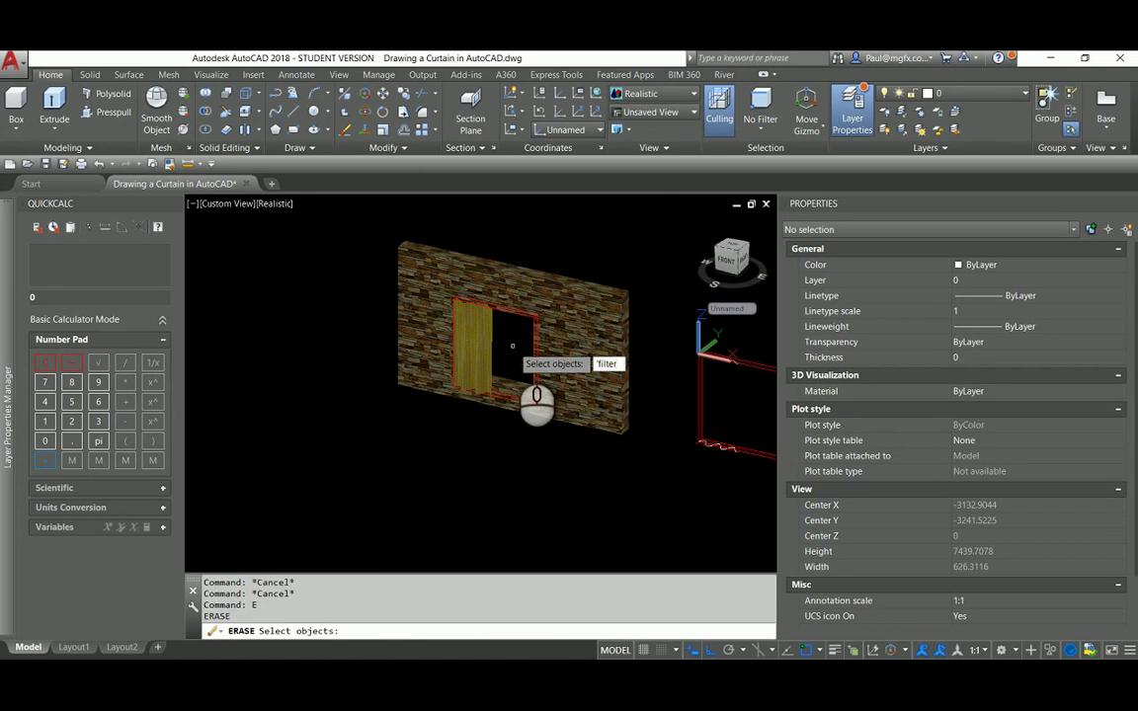
pyautogui.write("'filter")
pyautogui.press('Return')
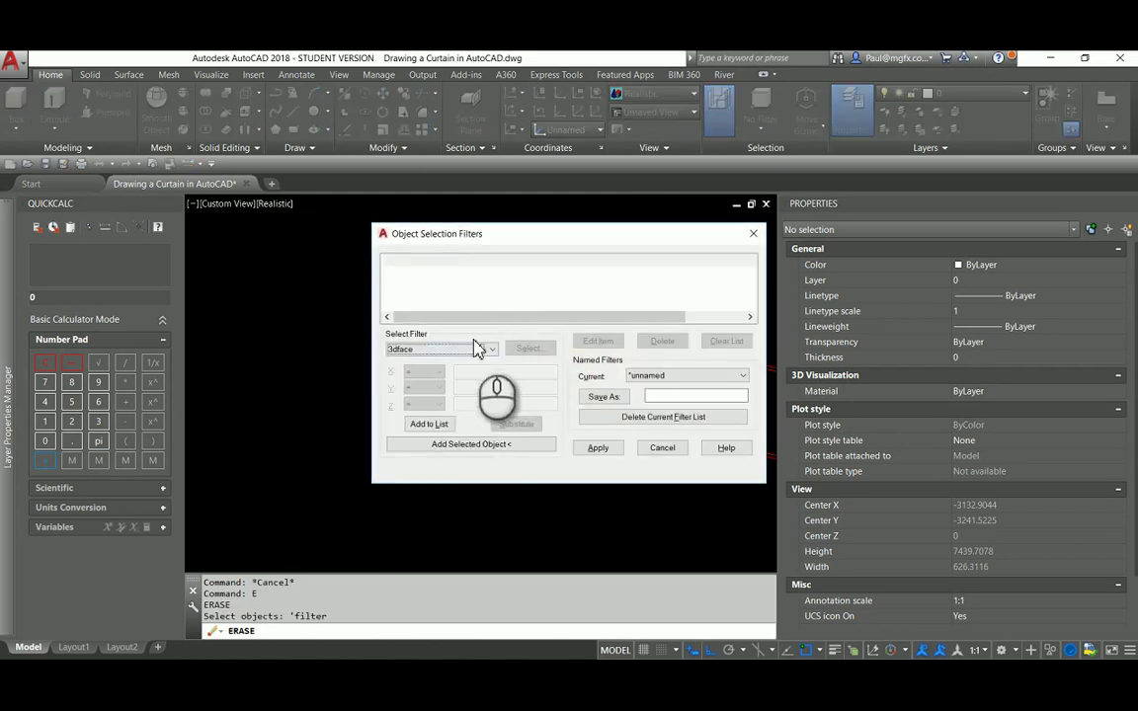
pyautogui.click(457, 351)
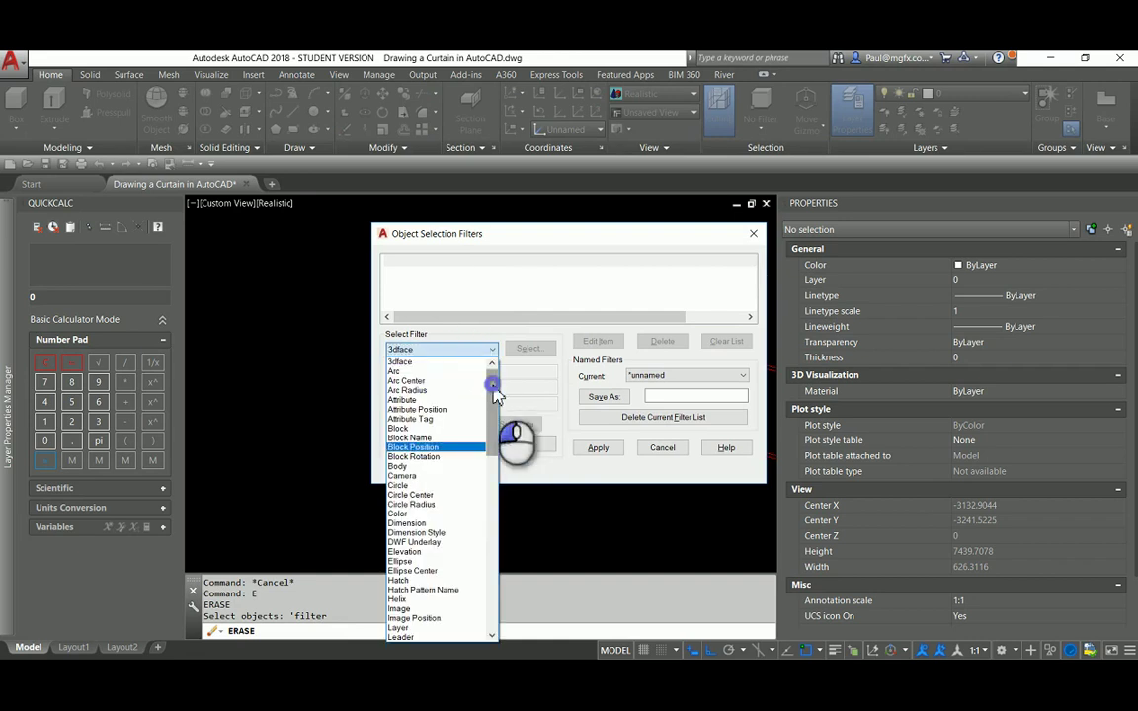
pyautogui.moveTo(496, 395); pyautogui.dragTo(478, 581)
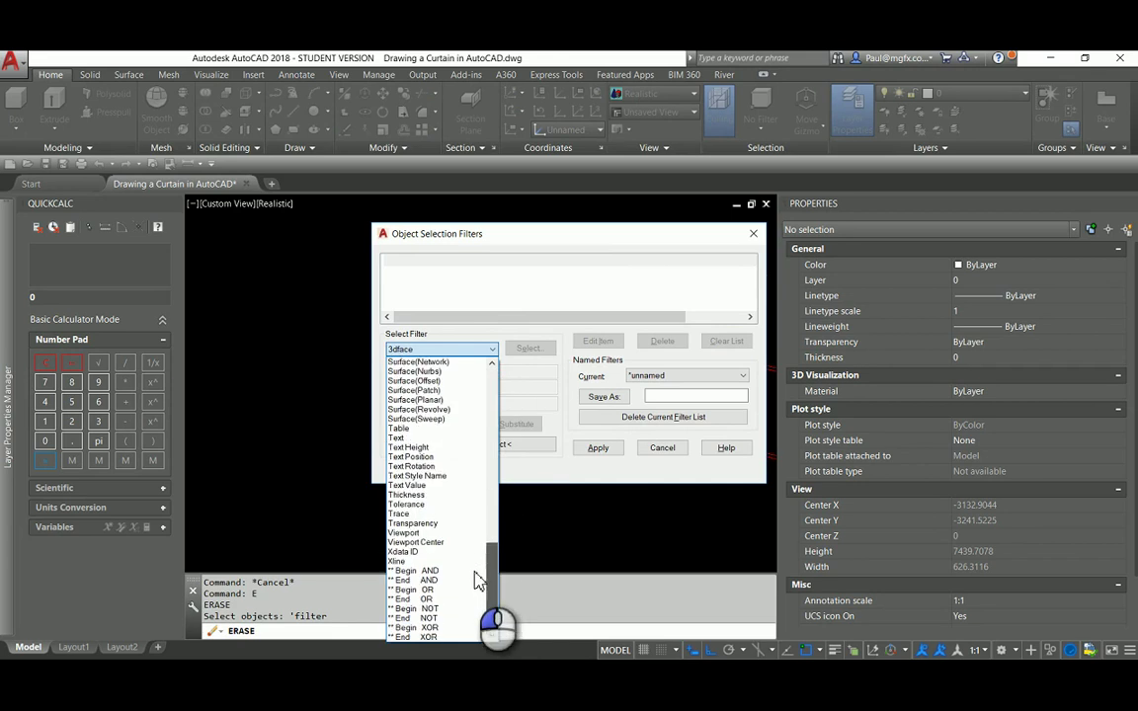
pyautogui.click(434, 609)
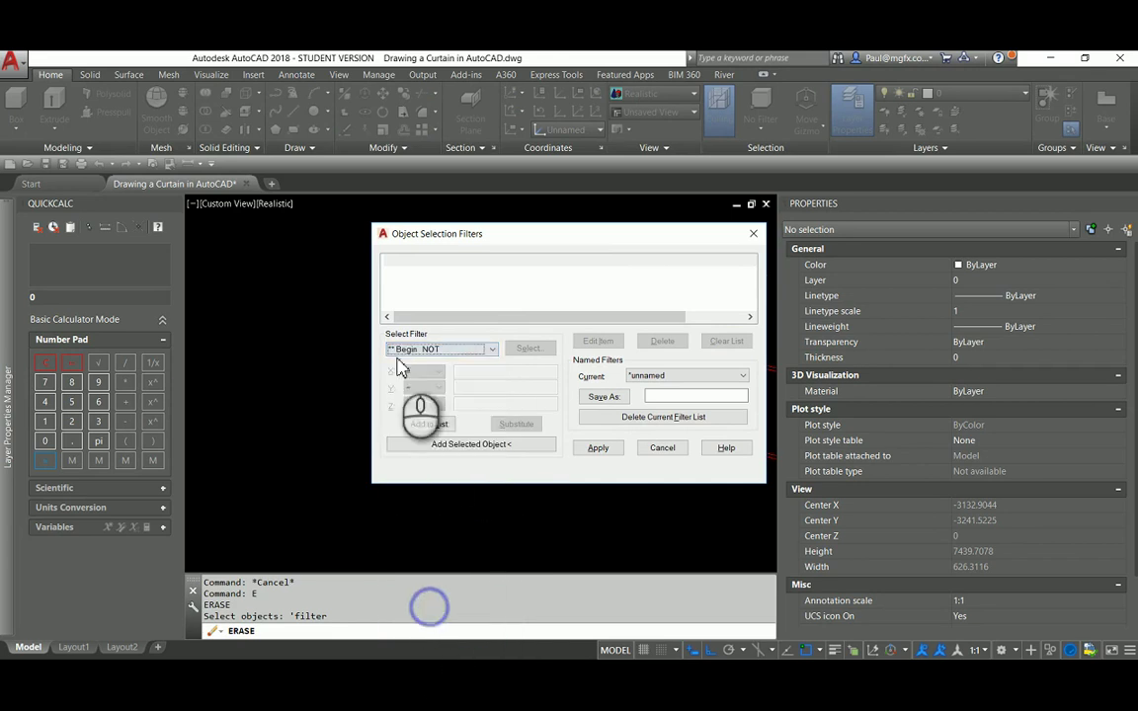
pyautogui.click(423, 425)
# Add Solid Body as the excluded object type and complete the filter list with the ** End NOT operator
pyautogui.click(491, 349)
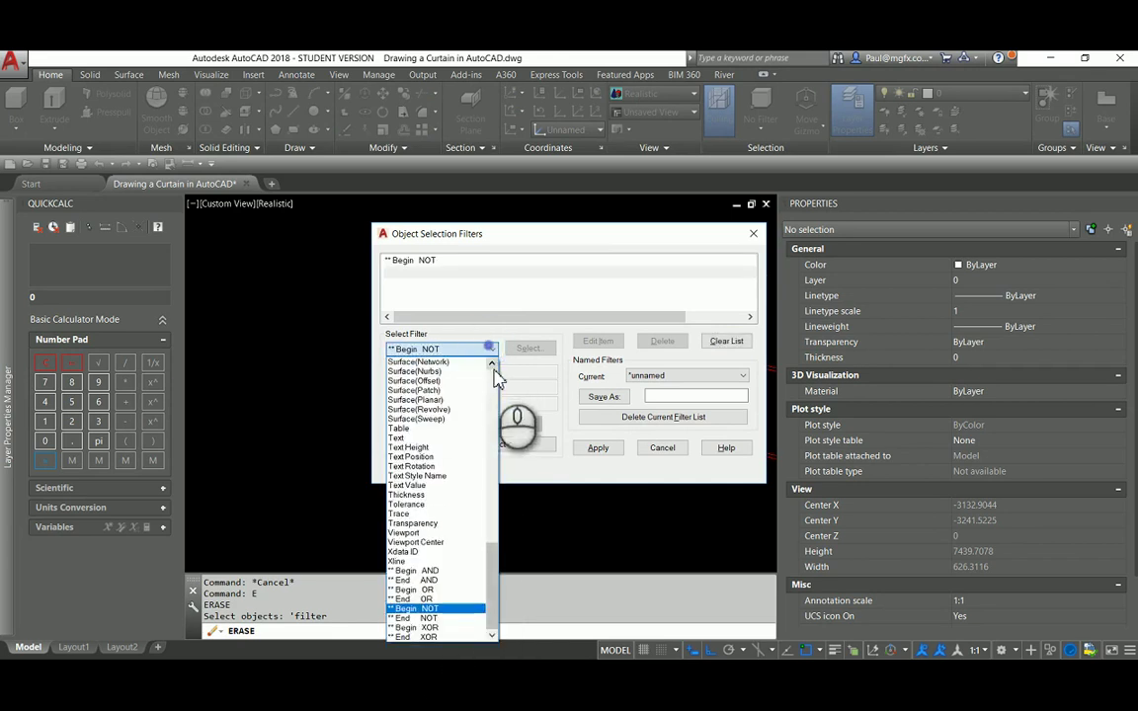
pyautogui.scroll(9, 497, 546)
pyautogui.scroll(-2, 498, 543)
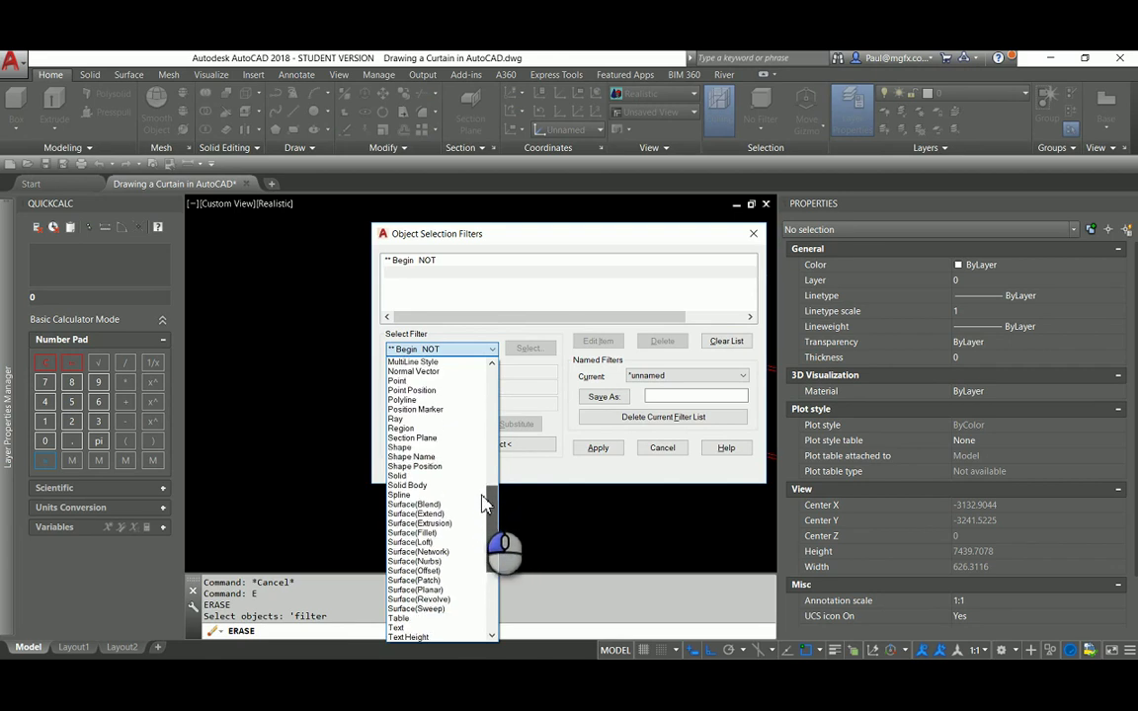
pyautogui.click(423, 485)
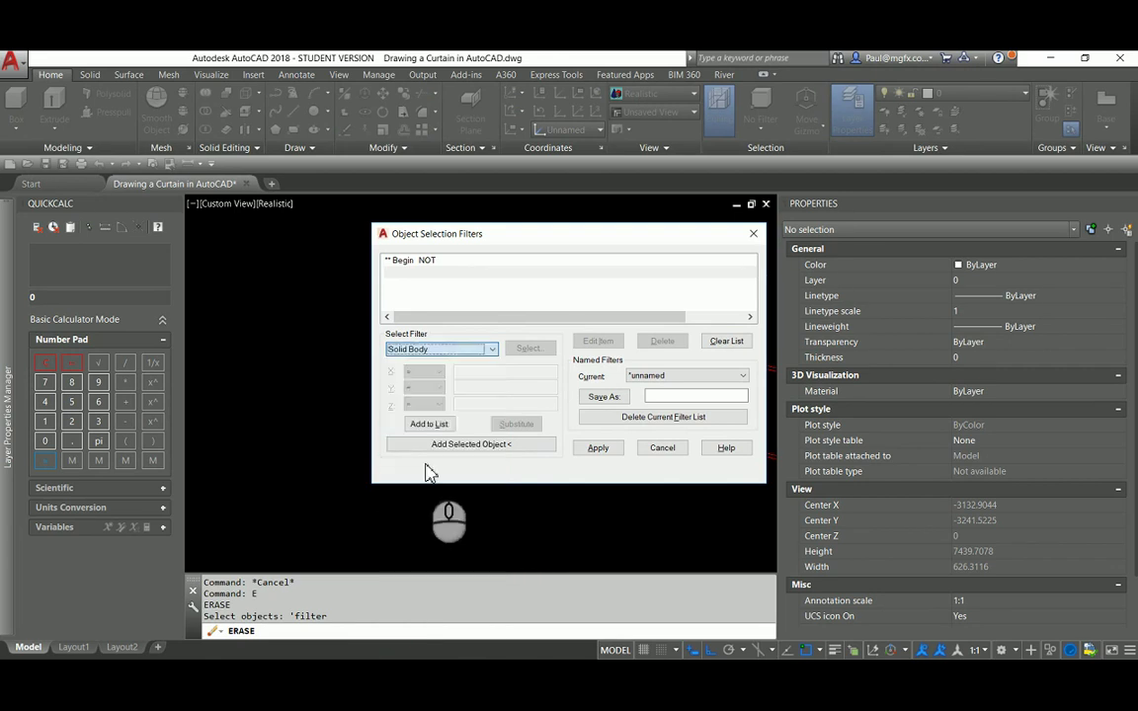
pyautogui.click(427, 425)
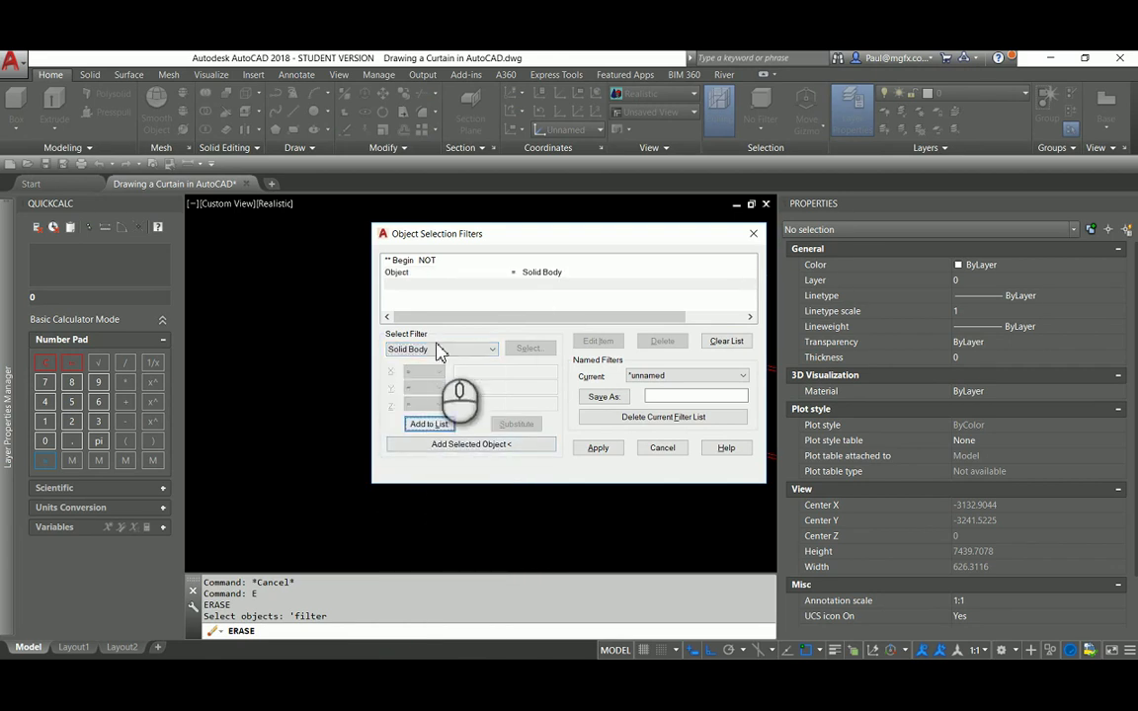
pyautogui.click(492, 350)
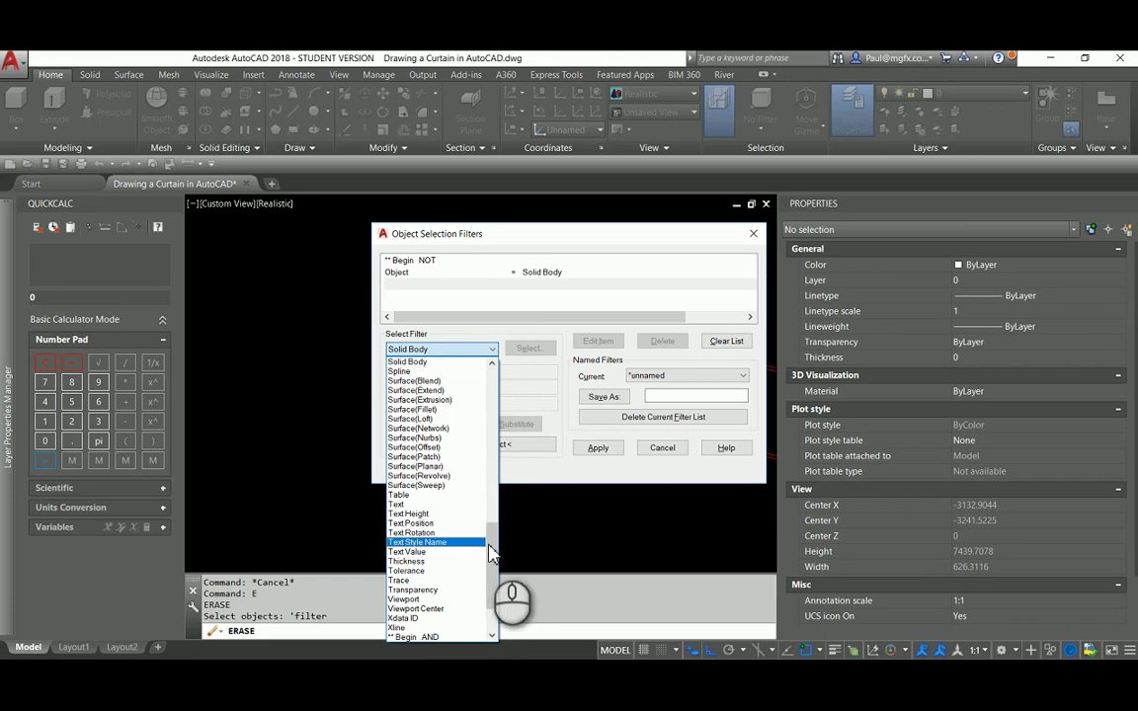
pyautogui.scroll(-1, 497, 613)
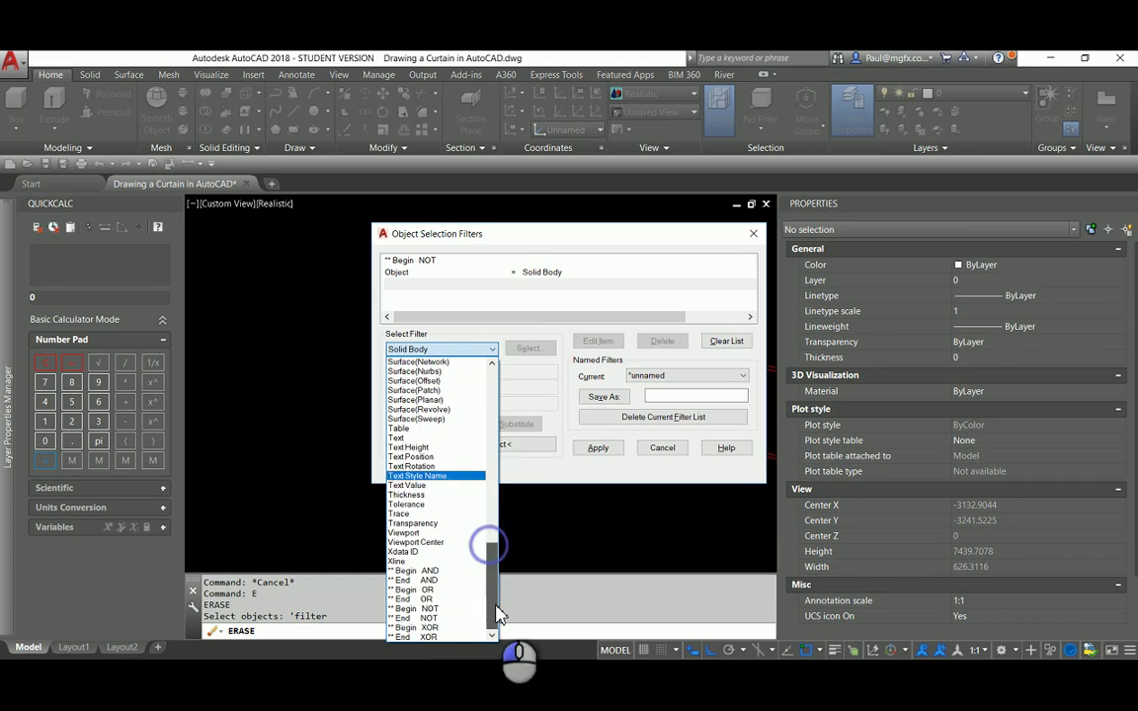
pyautogui.click(432, 626)
pyautogui.click(426, 424)
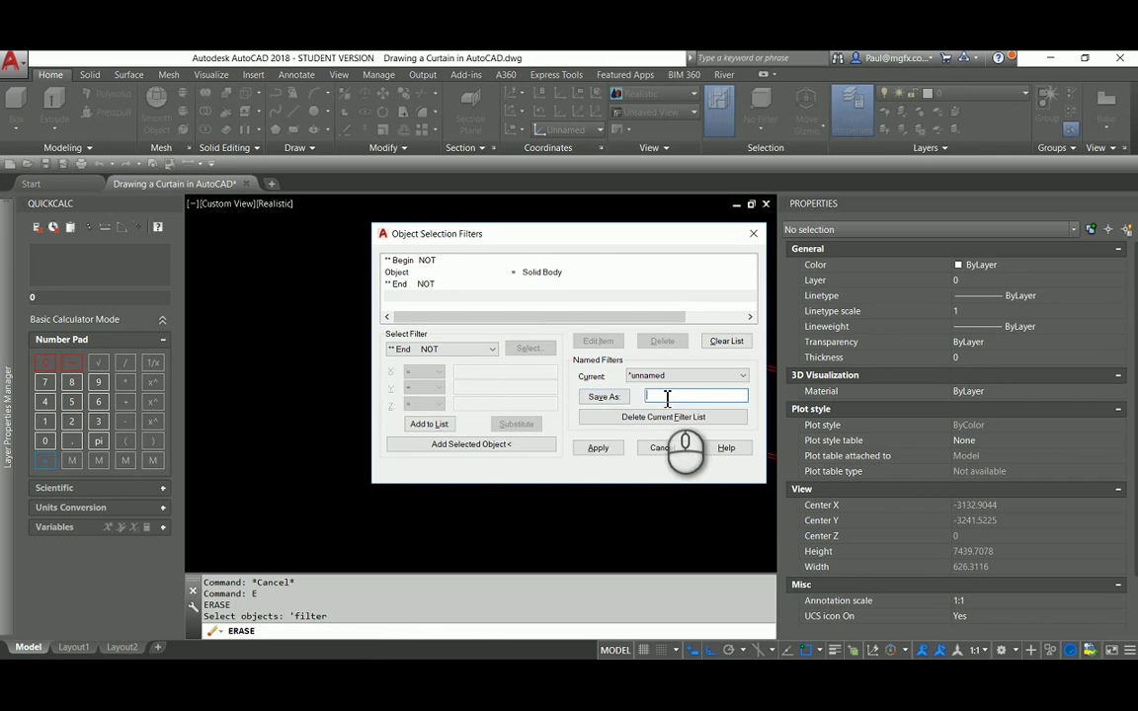
# Apply the filter to everything around the stone wall and erase the non-solid objects at its window
pyautogui.click(598, 447)
pyautogui.scroll(-3, 577, 454)
pyautogui.click(572, 455)
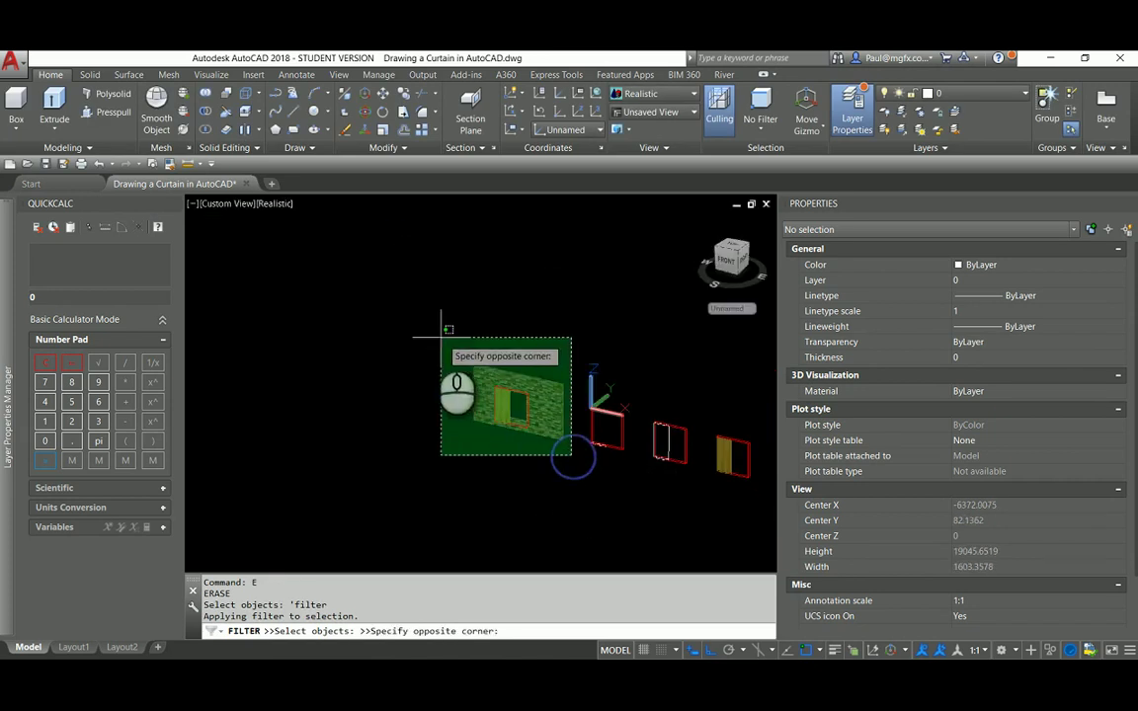
pyautogui.click(442, 337)
pyautogui.press('Return')
# Examine the striped curtain at the stone wall's window opening up close, from the front and from both sides
pyautogui.scroll(3, 493, 380)
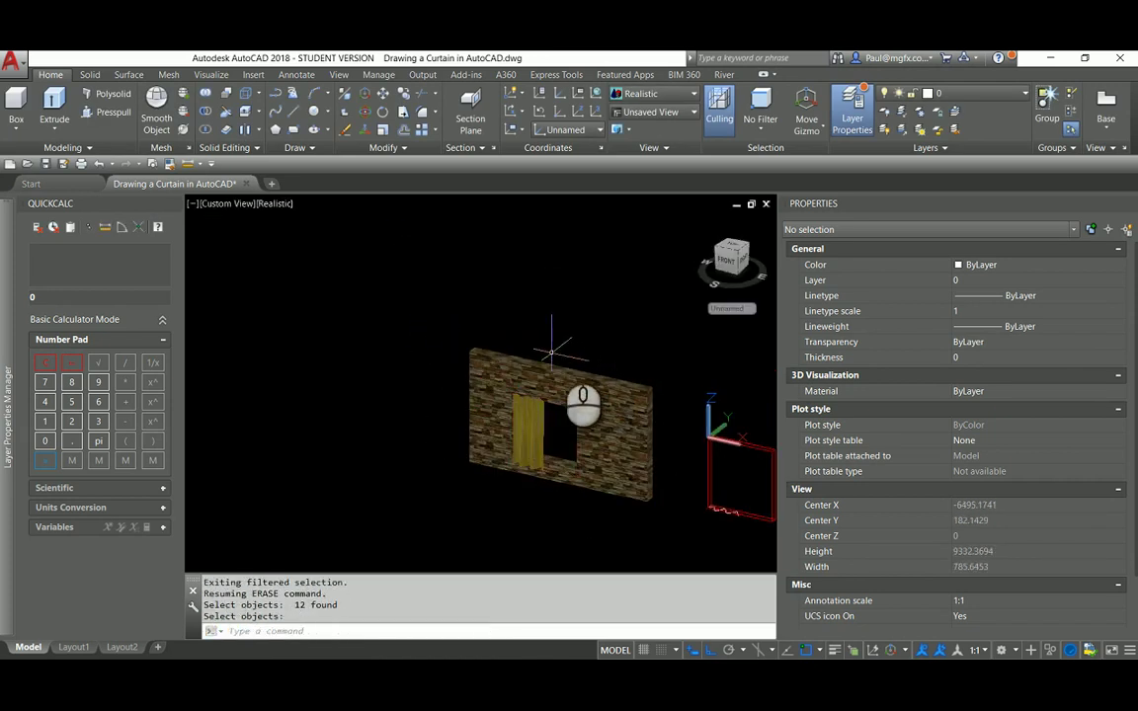
pyautogui.scroll(4, 563, 438)
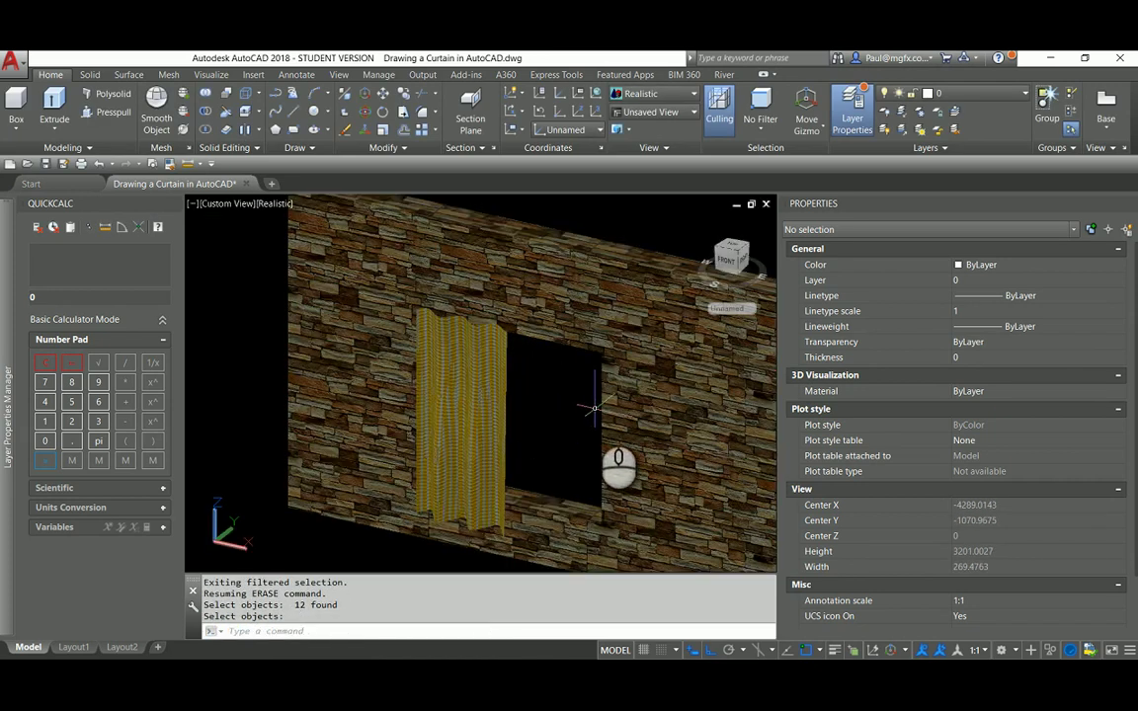
pyautogui.scroll(-3, 537, 404)
pyautogui.keyDown('shift'); pyautogui.moveTo(537, 404); pyautogui.dragTo(458, 376, button='middle'); pyautogui.keyUp('shift')
pyautogui.scroll(4, 508, 409)
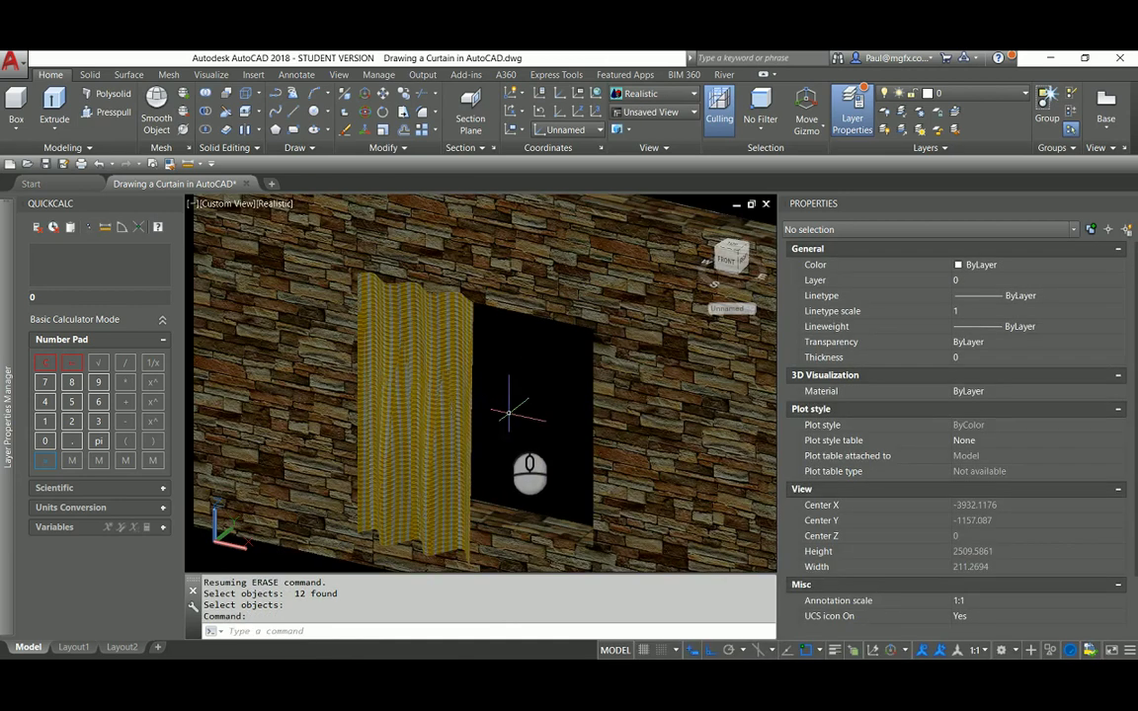
pyautogui.keyDown('shift'); pyautogui.moveTo(508, 412); pyautogui.dragTo(480, 394, button='middle'); pyautogui.keyUp('shift')
pyautogui.scroll(-5, 530, 343)
pyautogui.scroll(6, 553, 355)
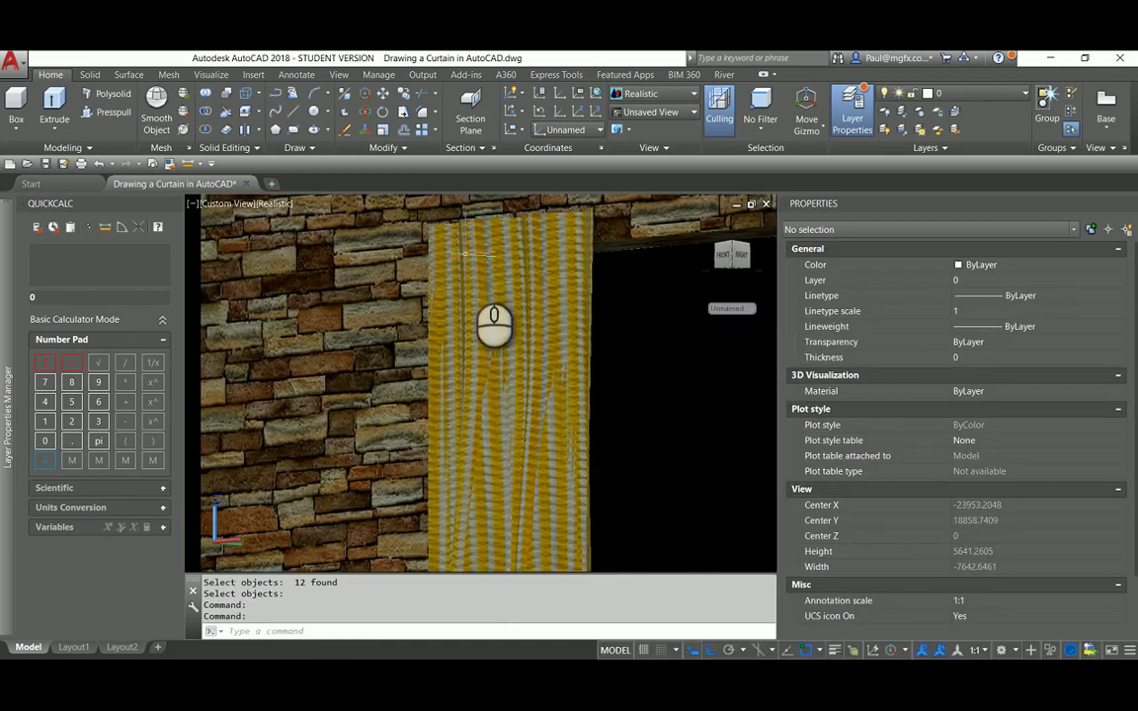
pyautogui.scroll(-2, 541, 304)
pyautogui.keyDown('shift'); pyautogui.moveTo(541, 304); pyautogui.dragTo(629, 334, button='middle'); pyautogui.keyUp('shift')
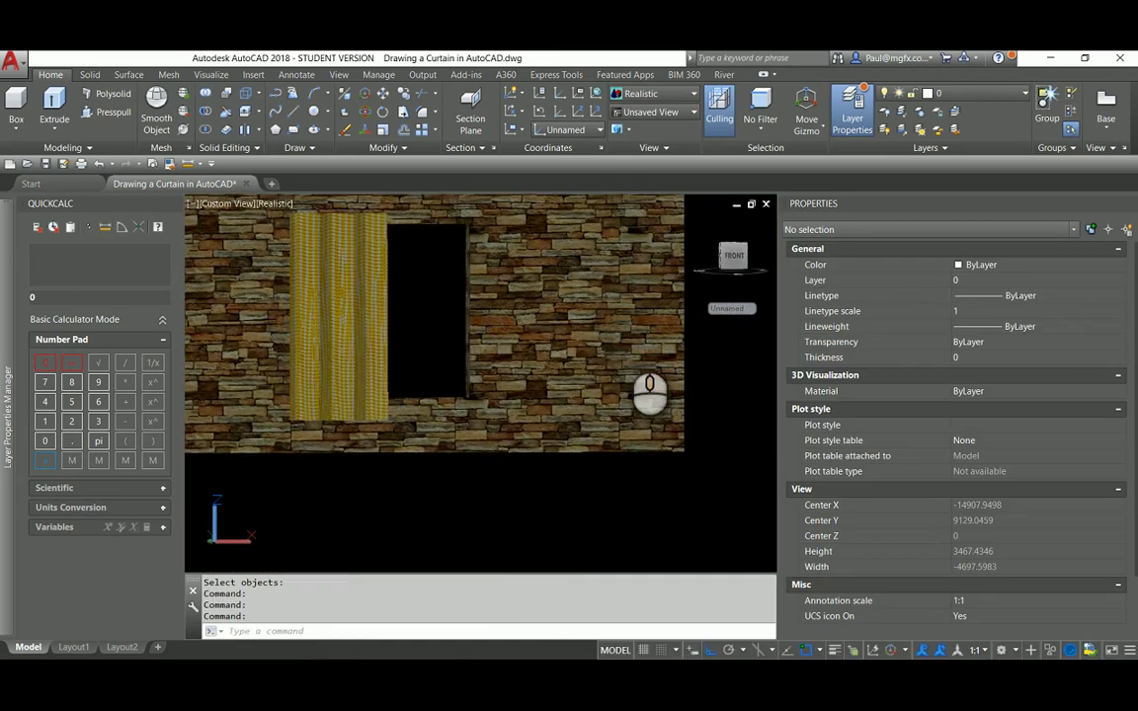
pyautogui.scroll(-5, 635, 346)
pyautogui.scroll(4, 483, 322)
pyautogui.scroll(-5, 459, 427)
pyautogui.scroll(-2, 389, 393)
pyautogui.keyDown('shift'); pyautogui.moveTo(338, 369); pyautogui.dragTo(426, 435, button='middle'); pyautogui.keyUp('shift')
pyautogui.scroll(2, 349, 363)
pyautogui.scroll(8, 345, 452)
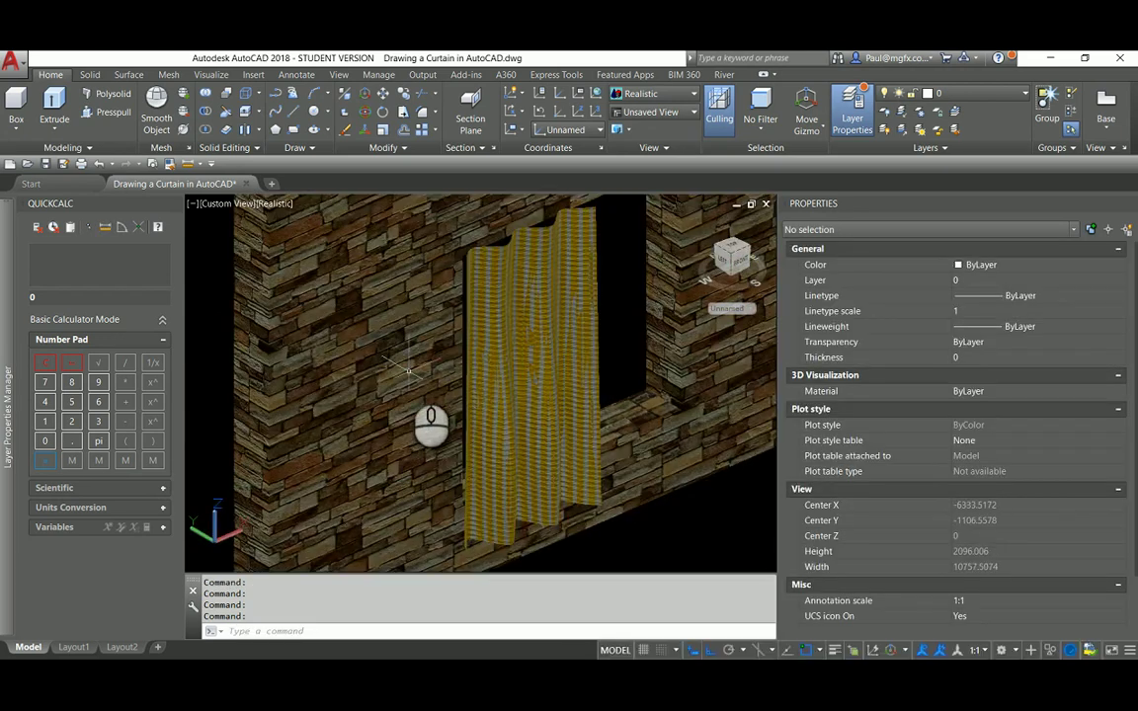
pyautogui.scroll(-4, 401, 364)
pyautogui.scroll(4, 464, 304)
pyautogui.scroll(-4, 463, 304)
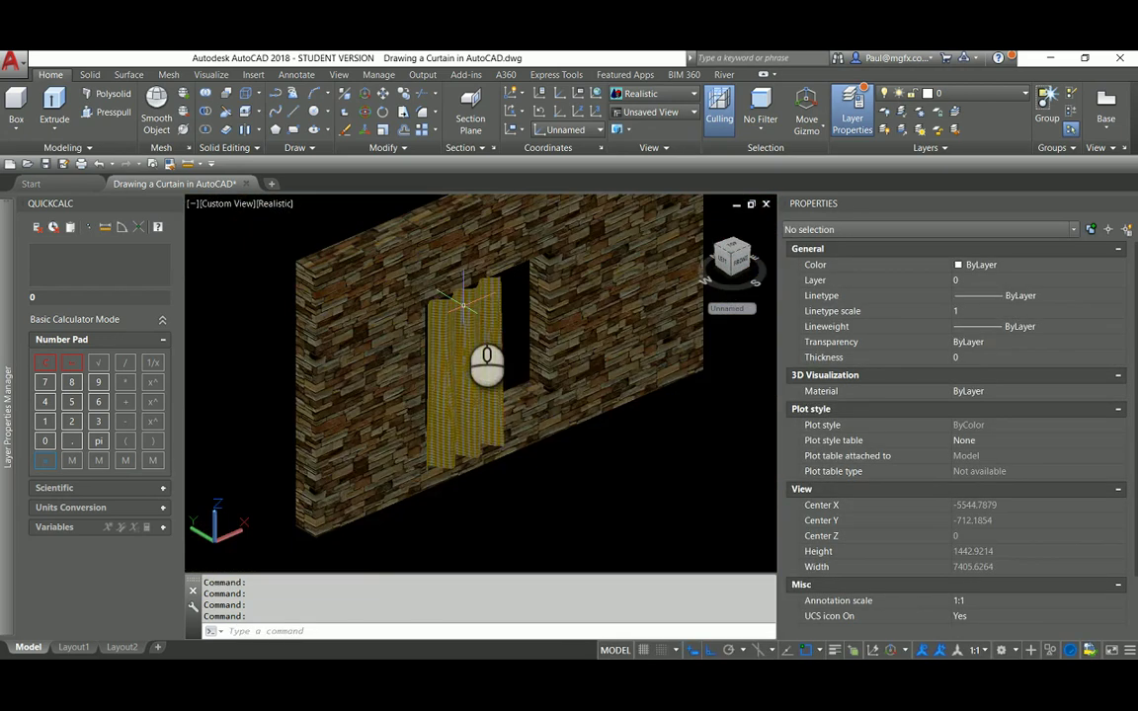
pyautogui.scroll(2, 493, 324)
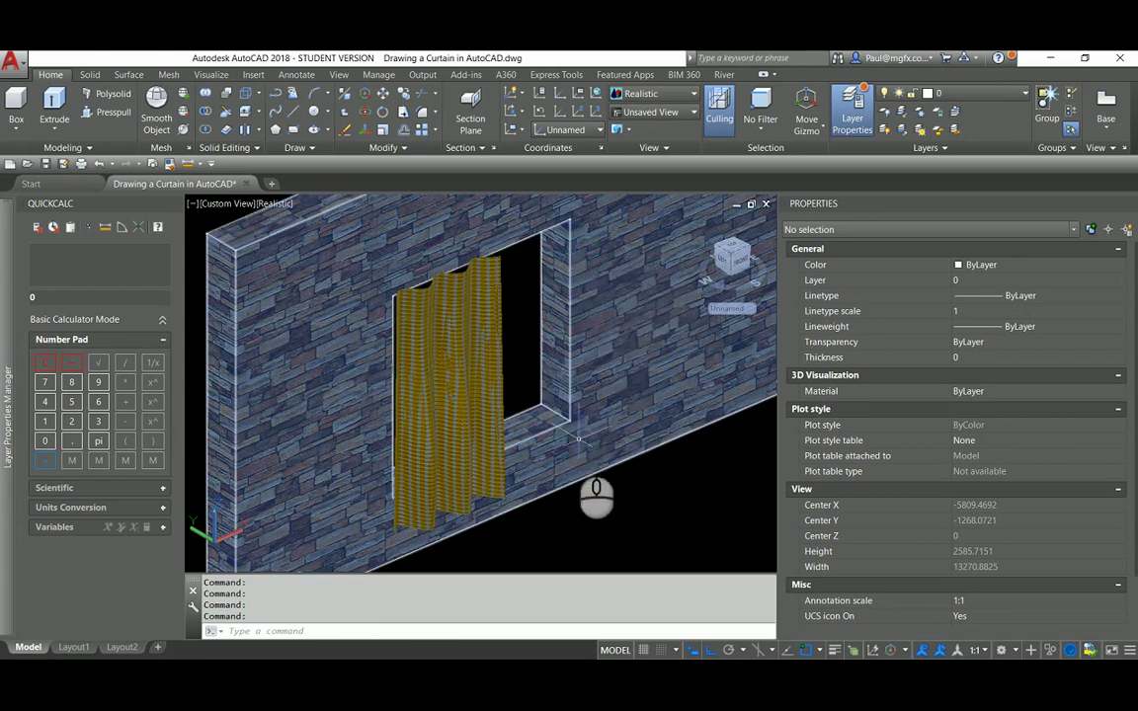
pyautogui.scroll(-5, 582, 442)
pyautogui.scroll(4, 584, 434)
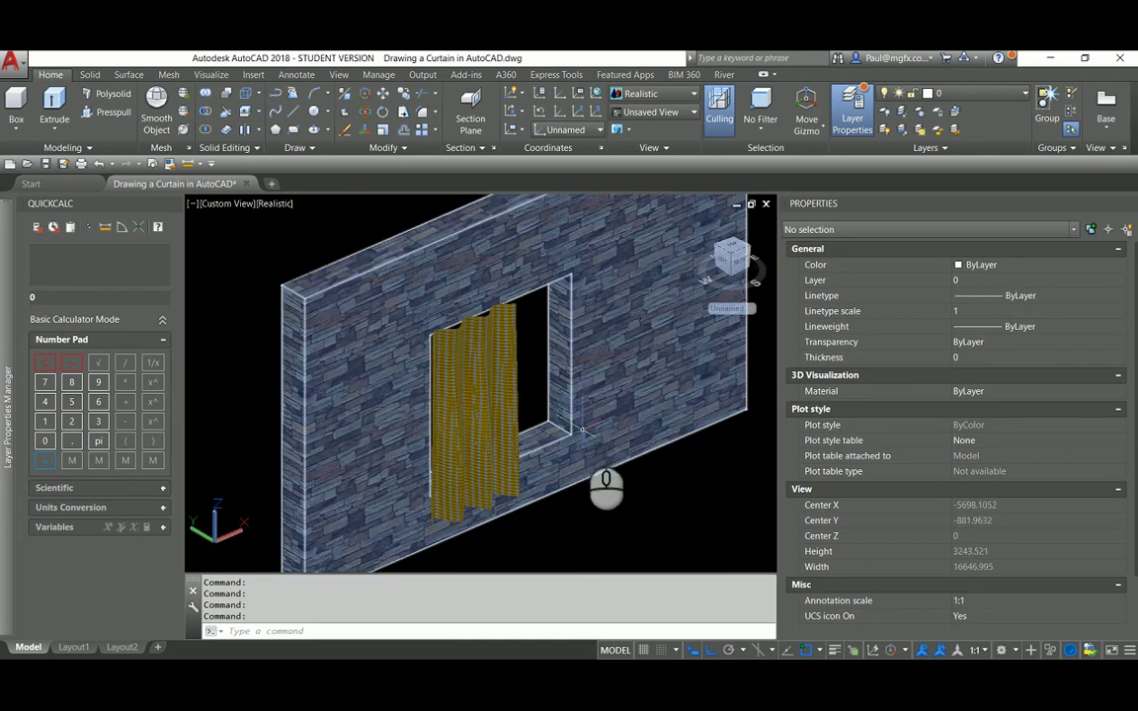